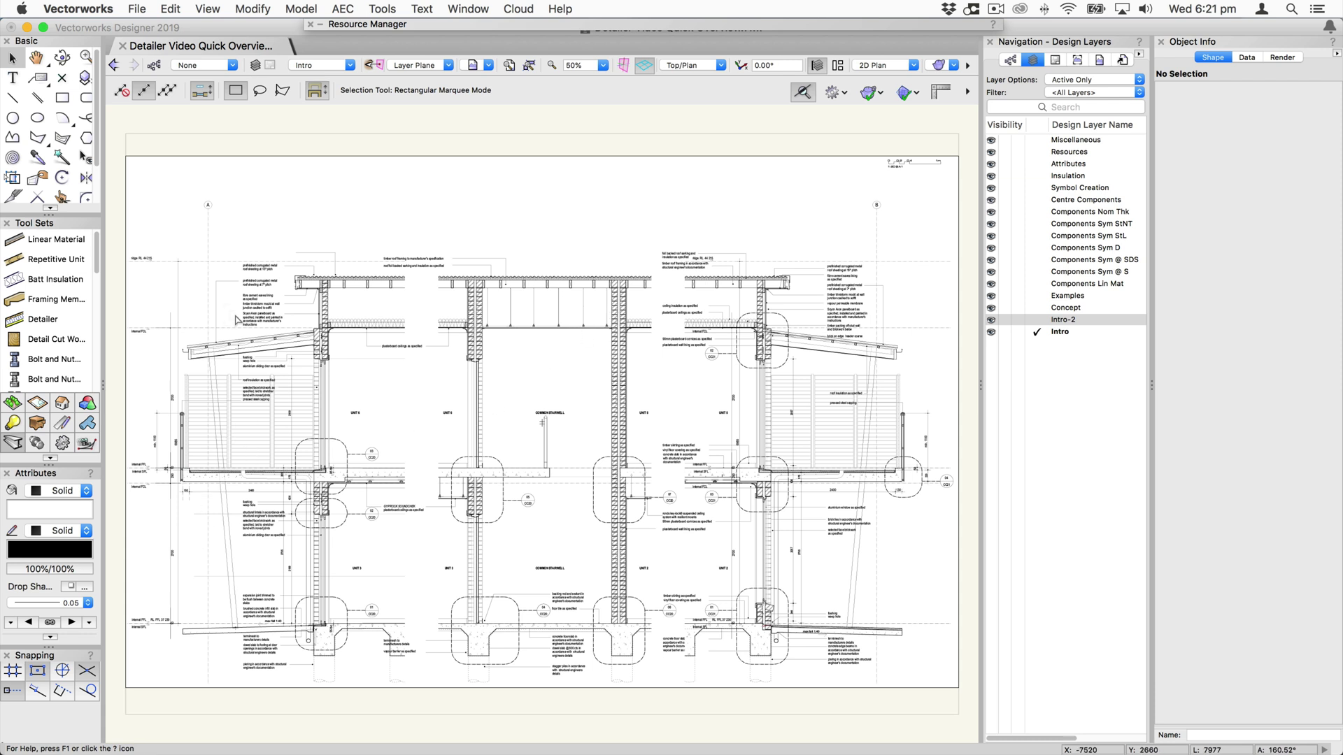
- Pan the section drawing across the stairwell, UNIT 5 details, right wall section and ceiling junctions
scroll(234, 319, "up", 3)
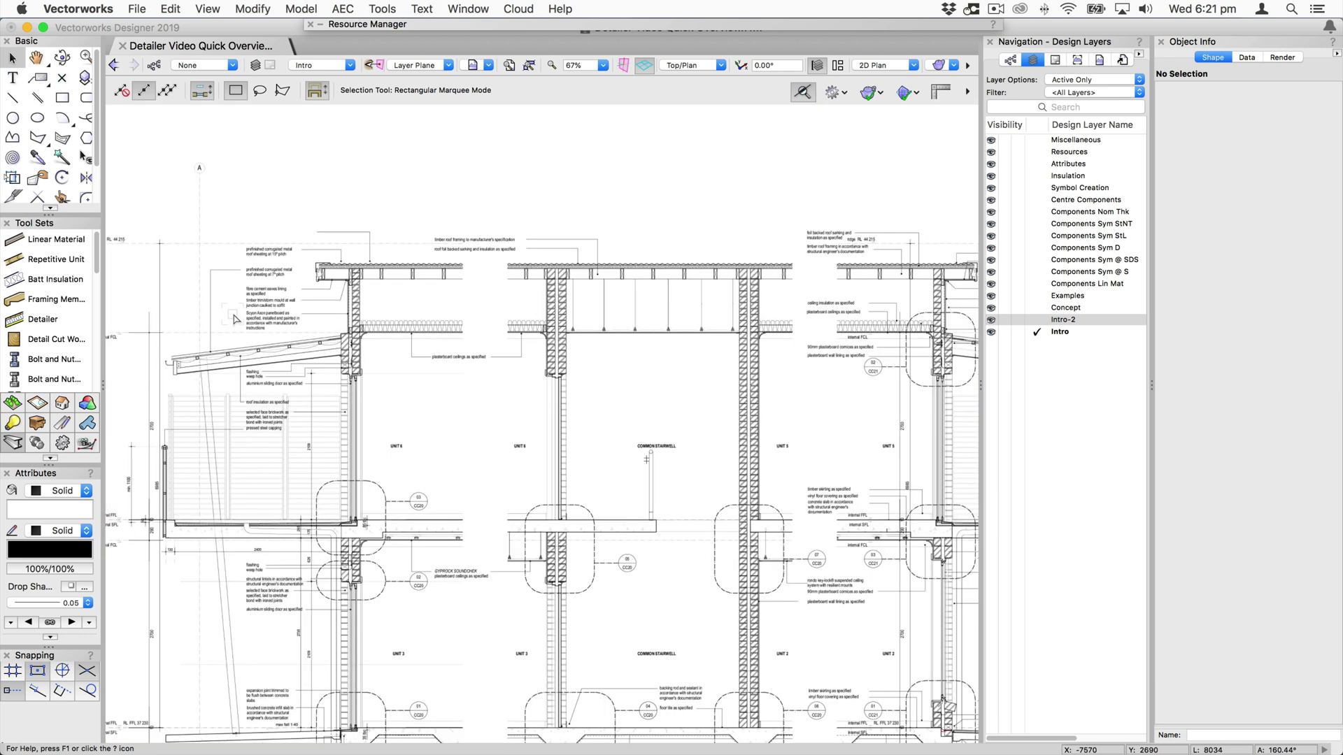
scroll(234, 319, "up", 2)
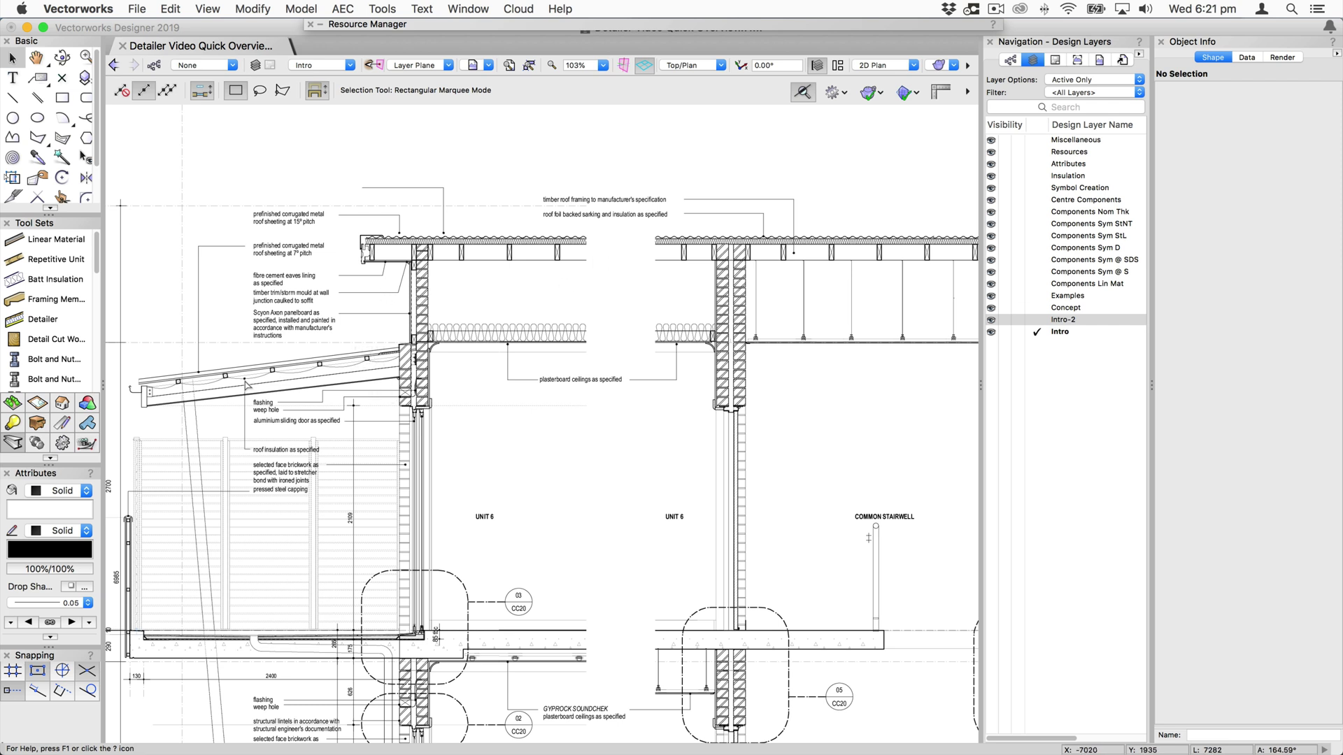
mouse_move(790, 593)
middle_mouse_down()
mouse_move(748, 556)
mouse_move(615, 523)
mouse_move(485, 494)
mouse_move(470, 515)
middle_mouse_up()
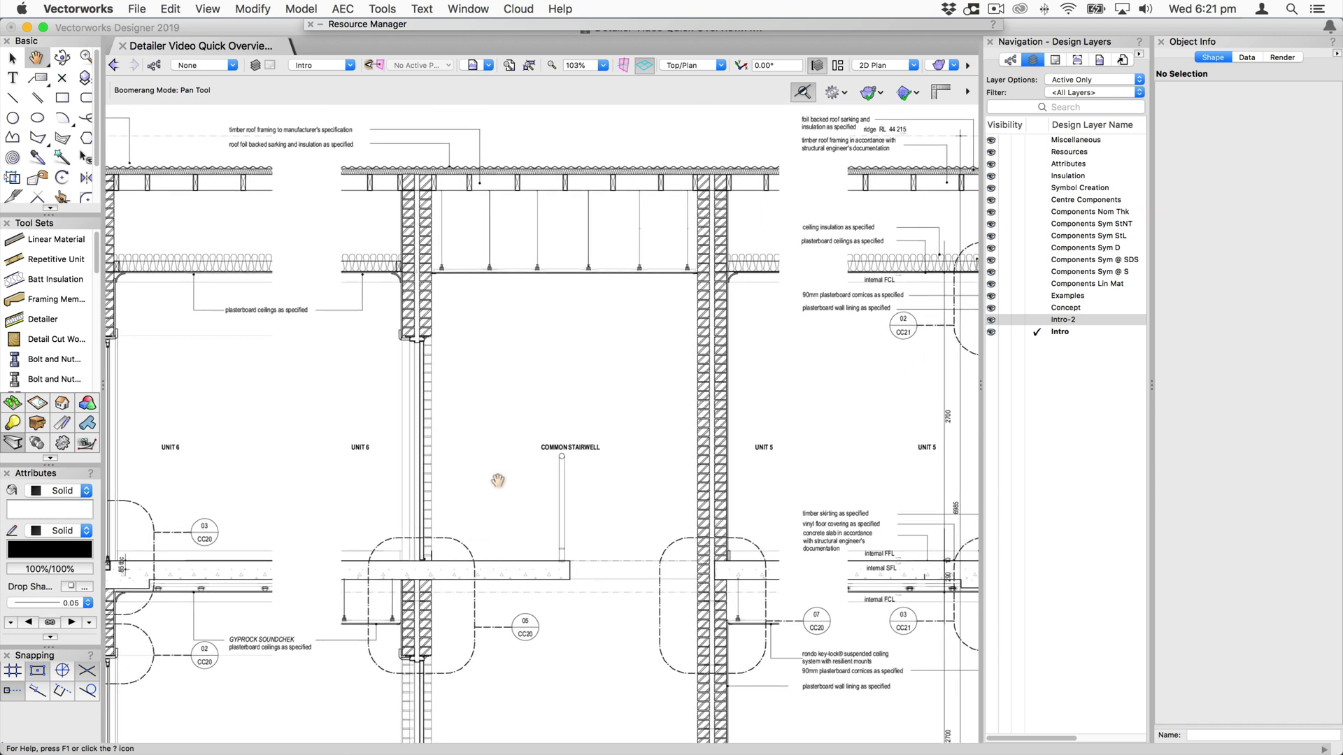
middle_click_drag(893, 386, 710, 404)
middle_click_drag(937, 365, 715, 352)
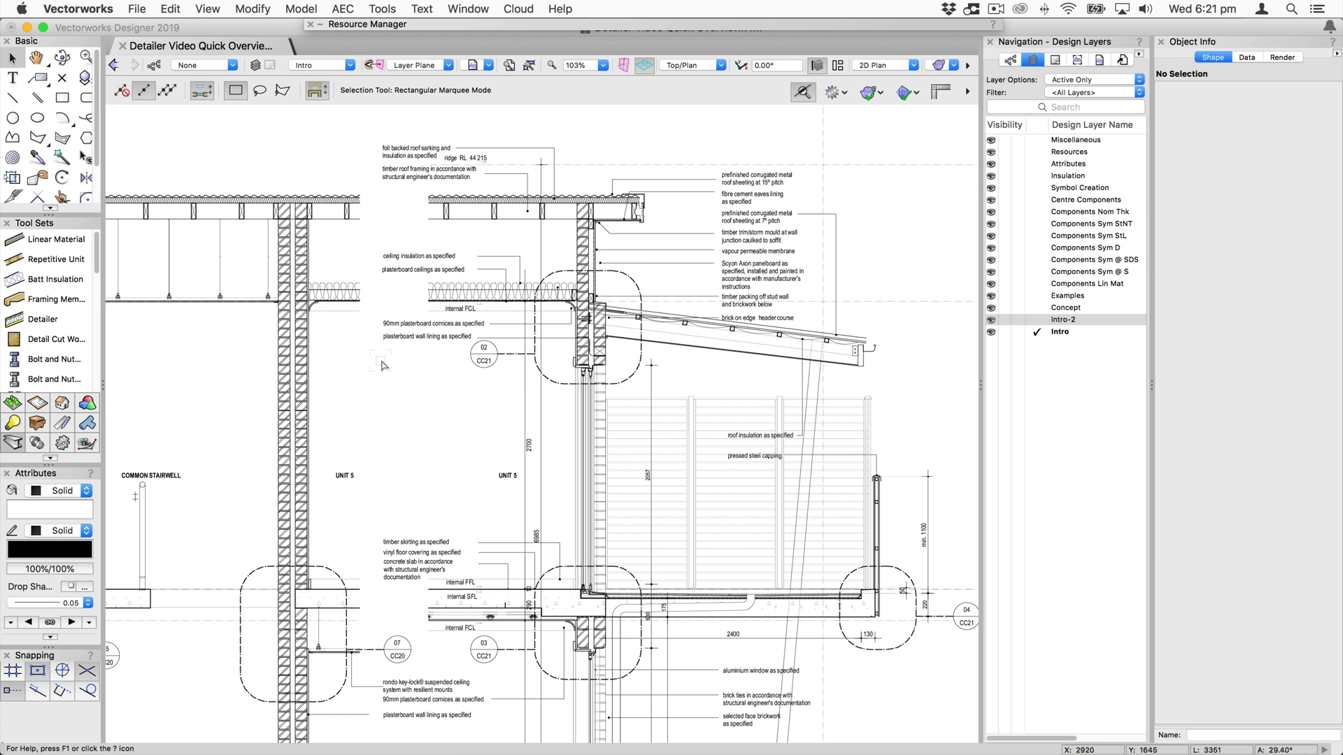
middle_click_drag(391, 473, 717, 329)
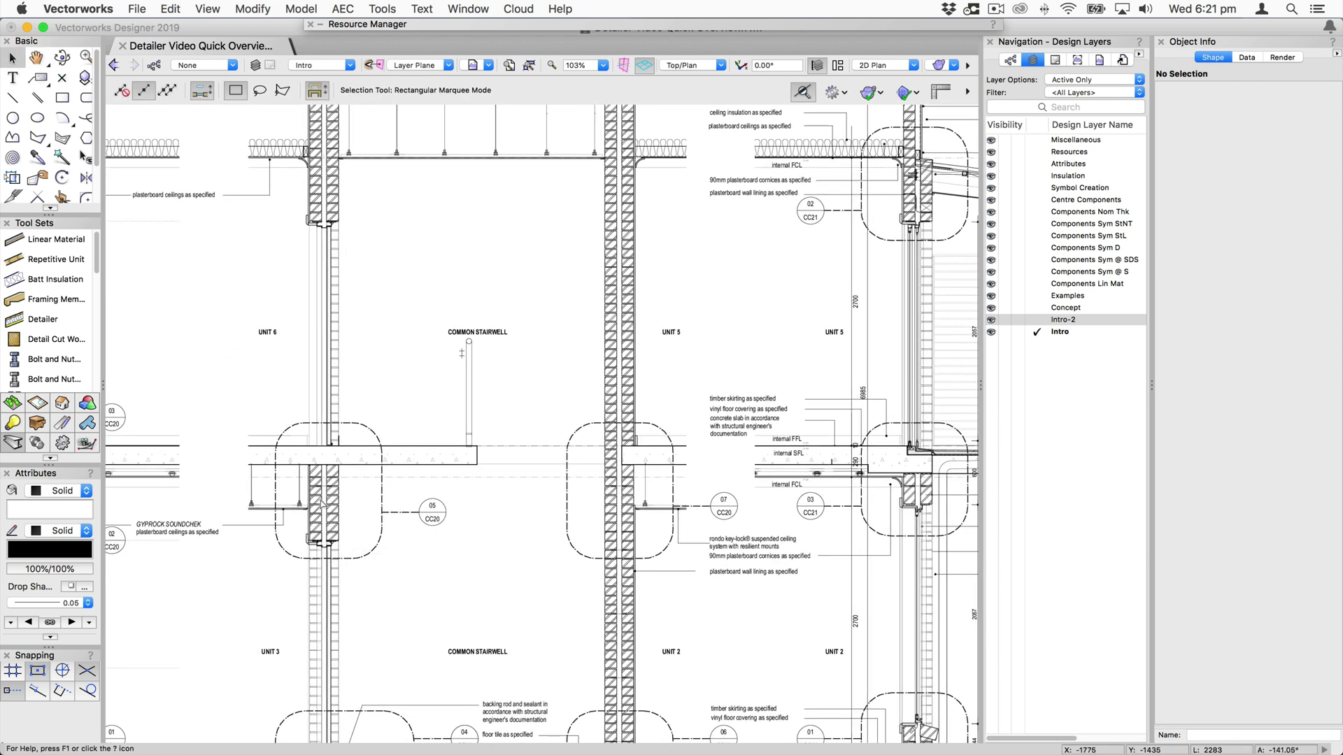
mouse_move(512, 198)
middle_mouse_down()
mouse_move(643, 315)
mouse_move(776, 309)
mouse_move(702, 285)
middle_mouse_up()
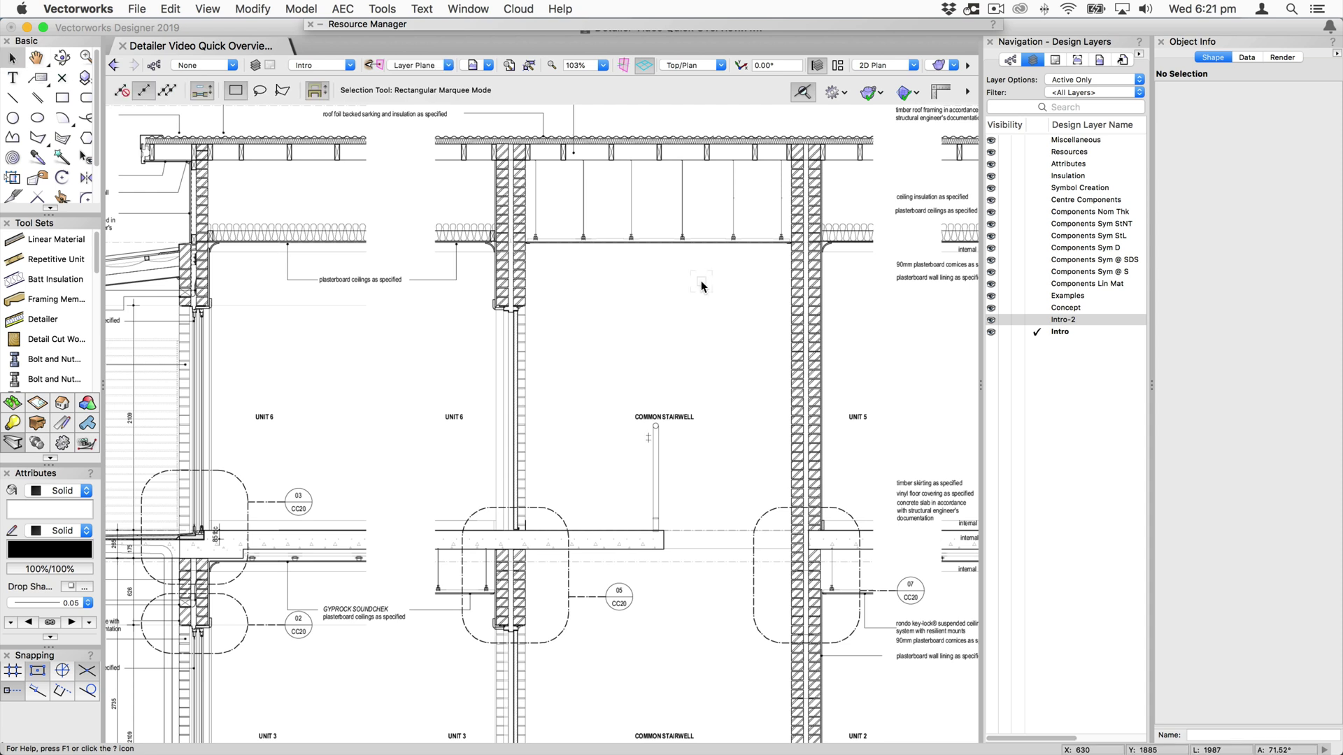
- Zoom out to the page, switch to the Concept design layer and select the Centre Detailer example
key("super+4")
key("super+shift+Up")
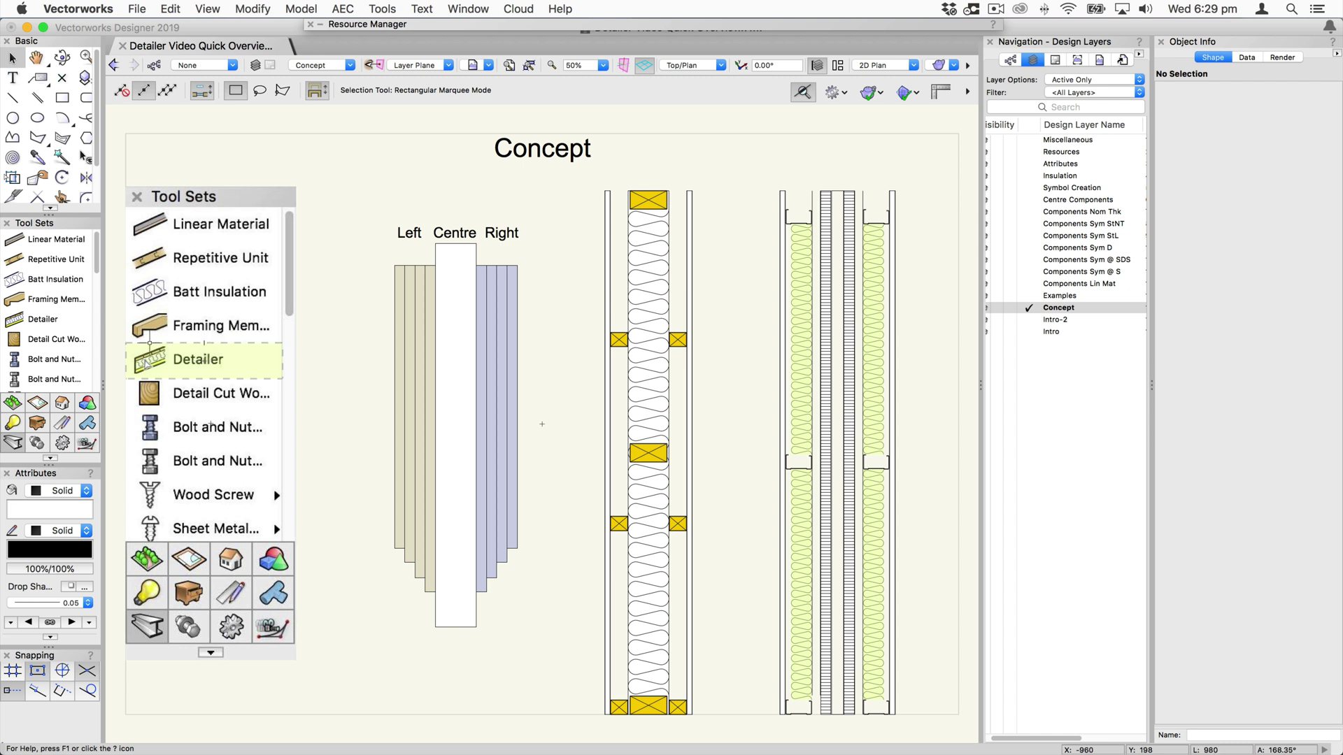
left_click(458, 619)
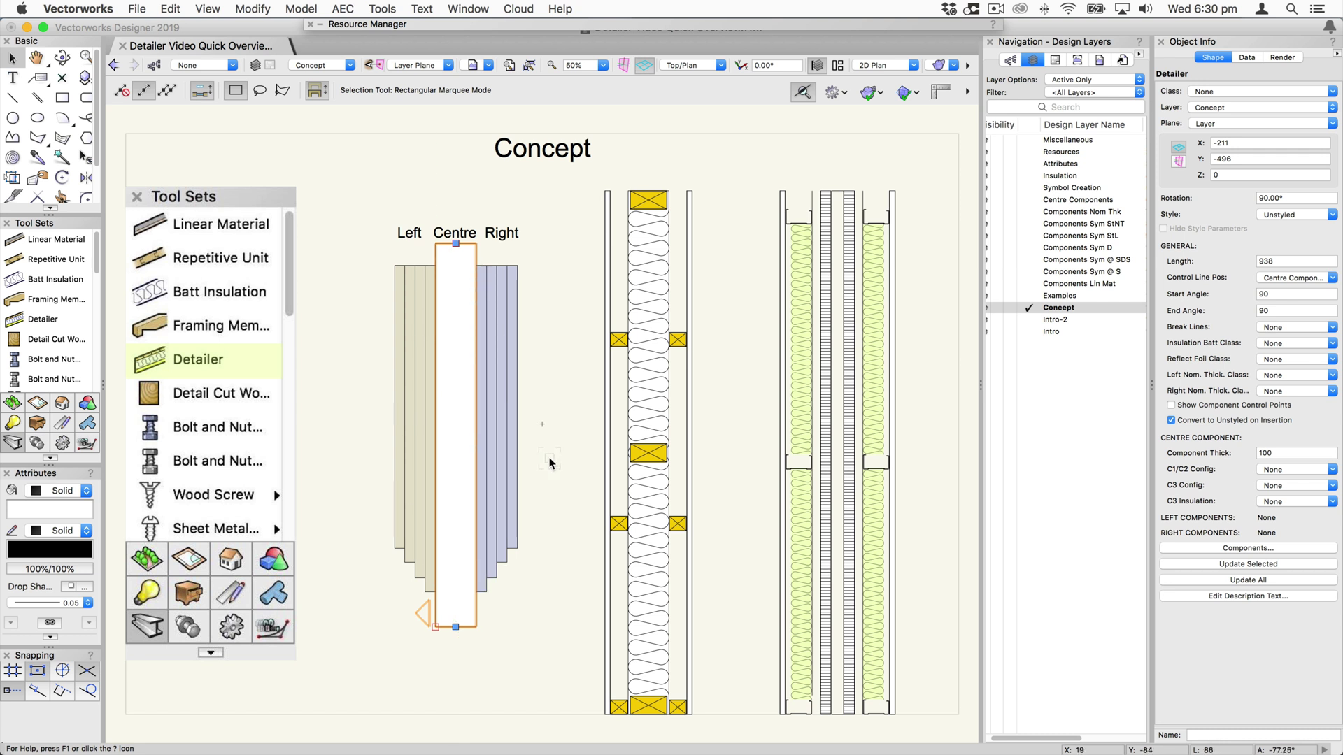
- Select the middle stud wall Detailer and bring up its Detailer Components settings
left_click(638, 378)
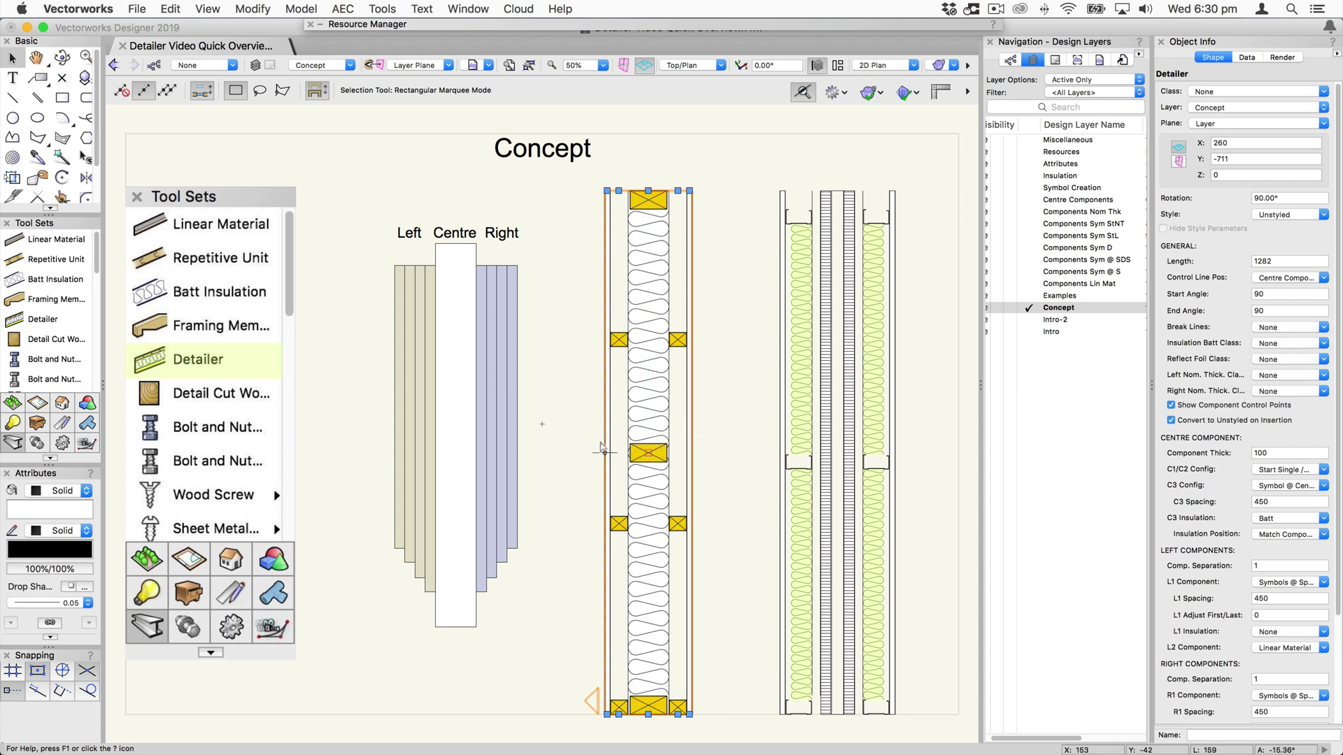
left_click(712, 382)
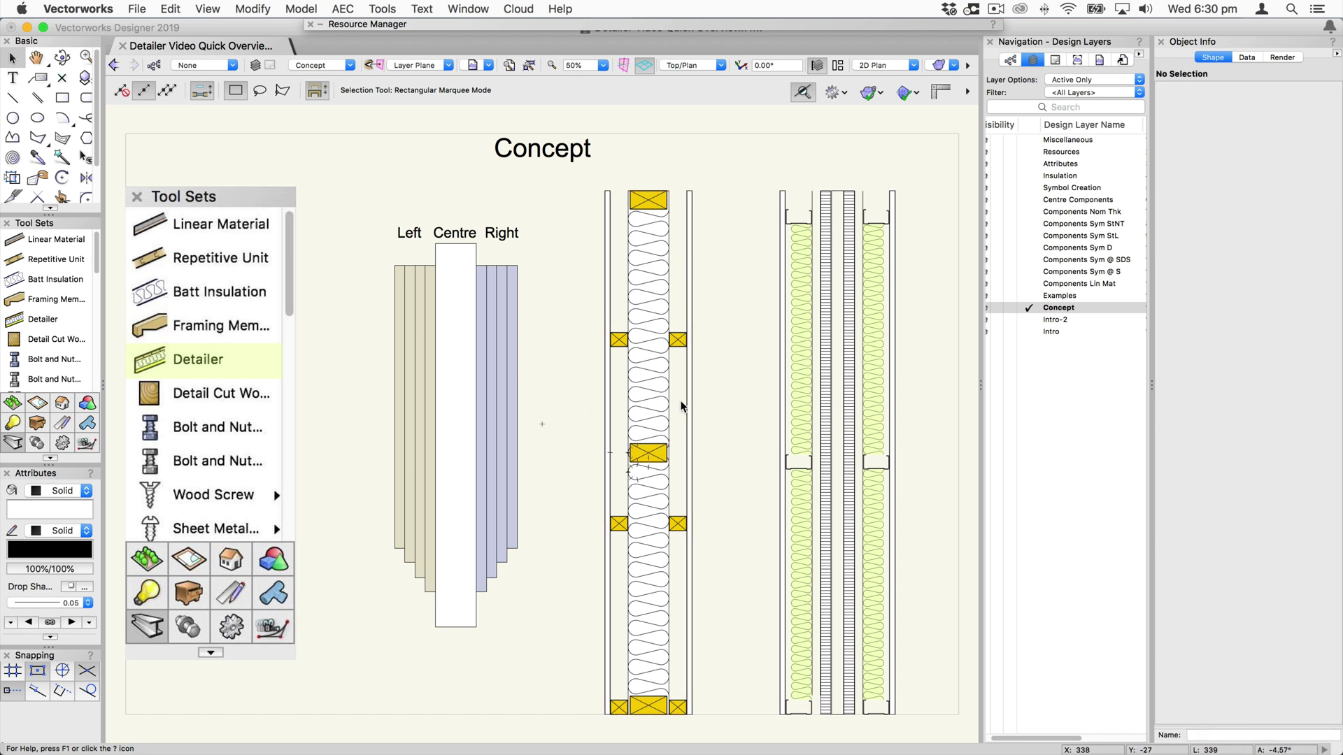
left_click(643, 395)
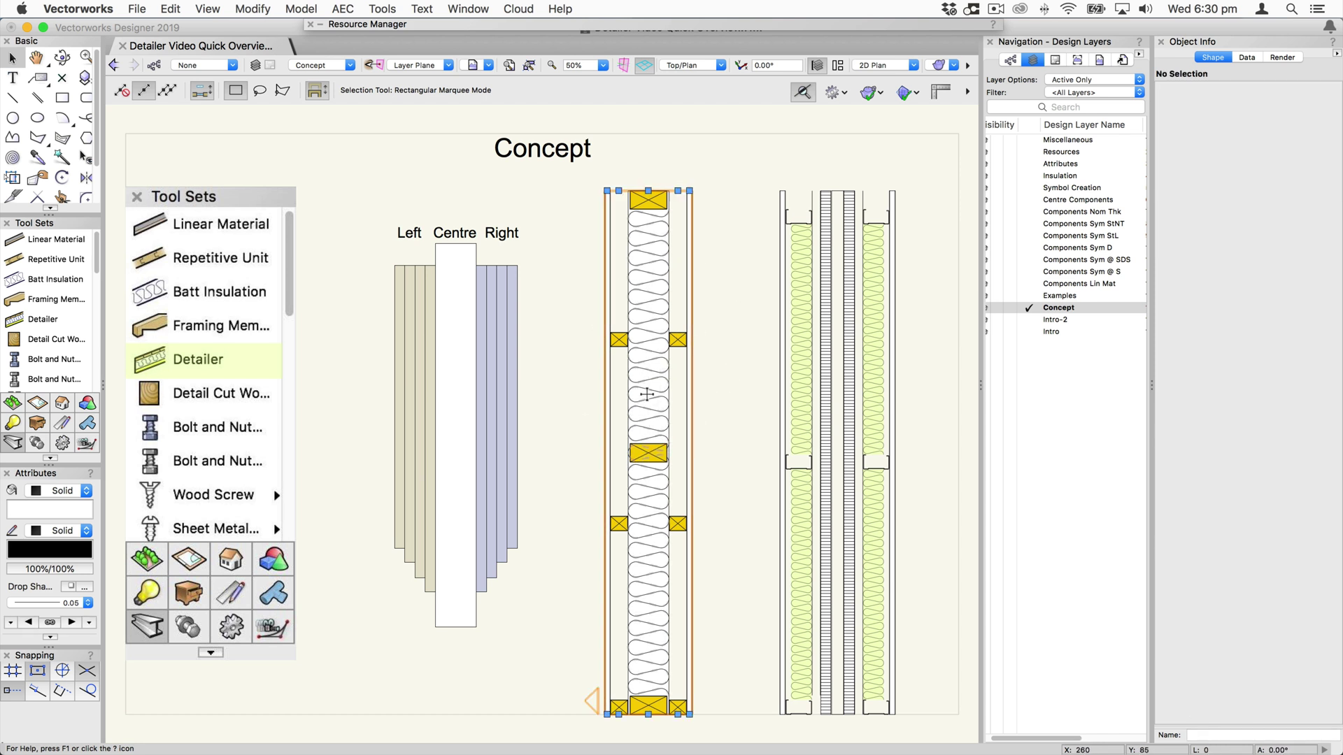
double_click(636, 393)
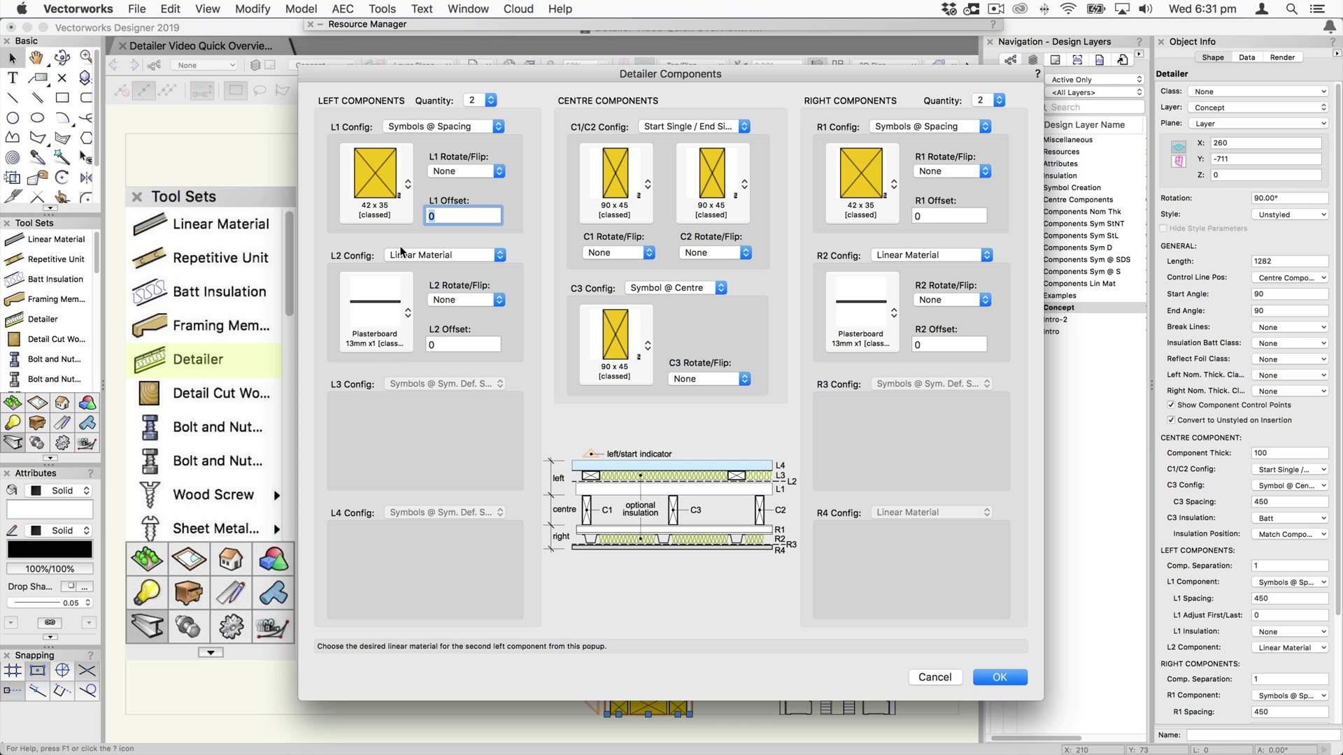
- Open the L1 symbol picker, showing Timber Framing with 42 x 35 [classed] selected
left_click(372, 168)
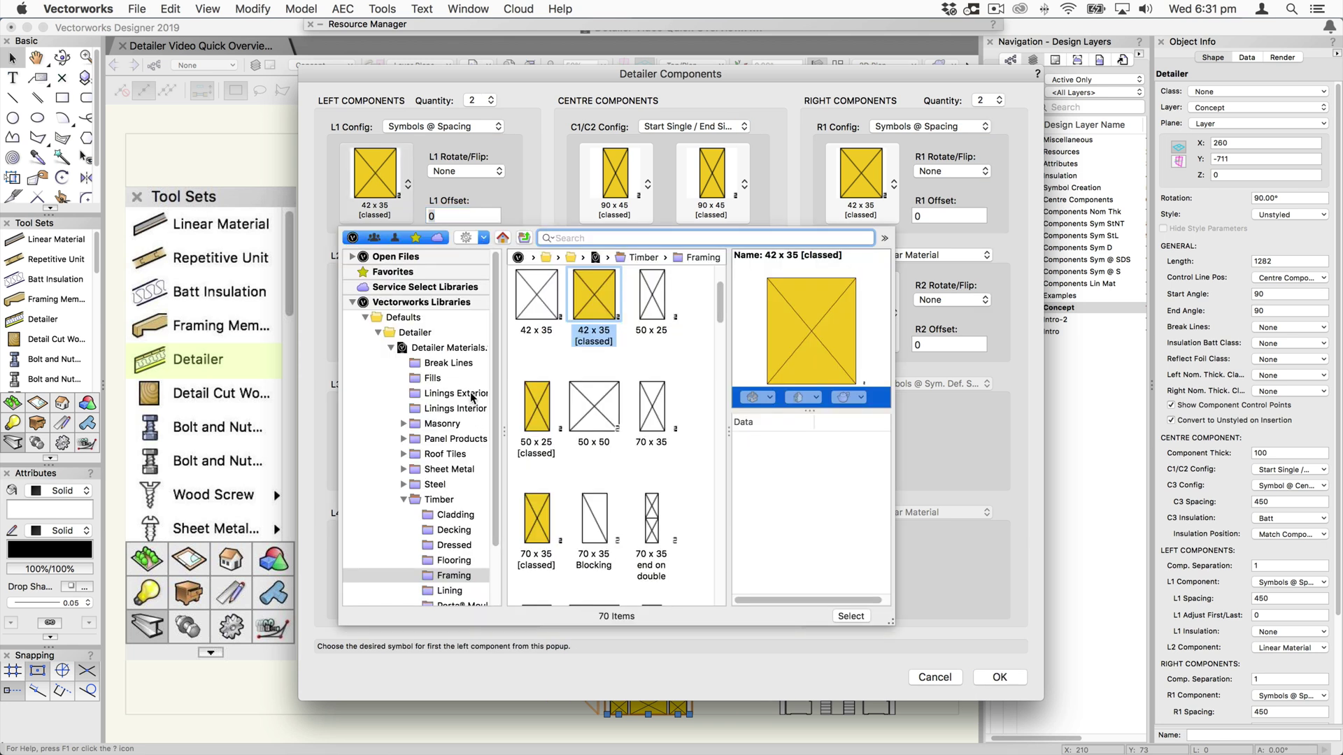
- Browse the Fills, Linings, Masonry, Panel Products and Roof Tiles symbol folders in the library
scroll(453, 304, "down", 3)
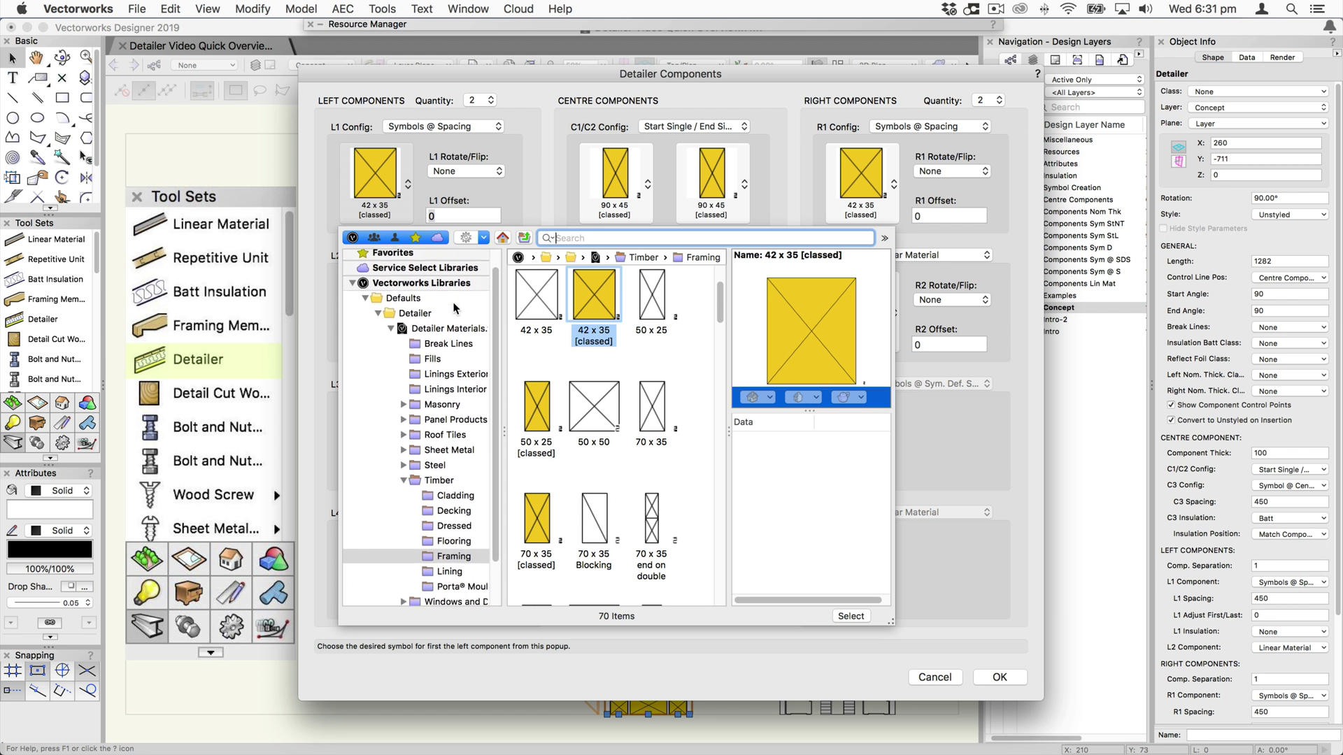
scroll(453, 310, "down", 3)
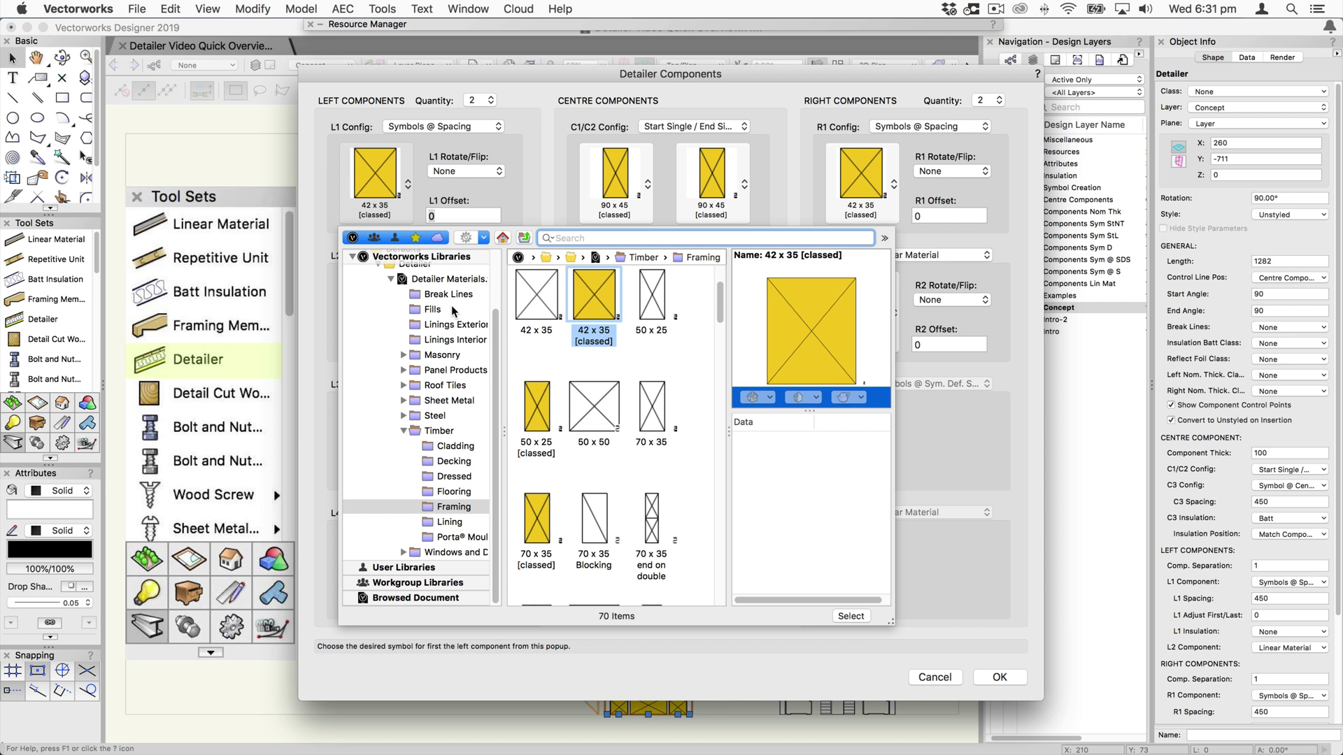
left_click(448, 309)
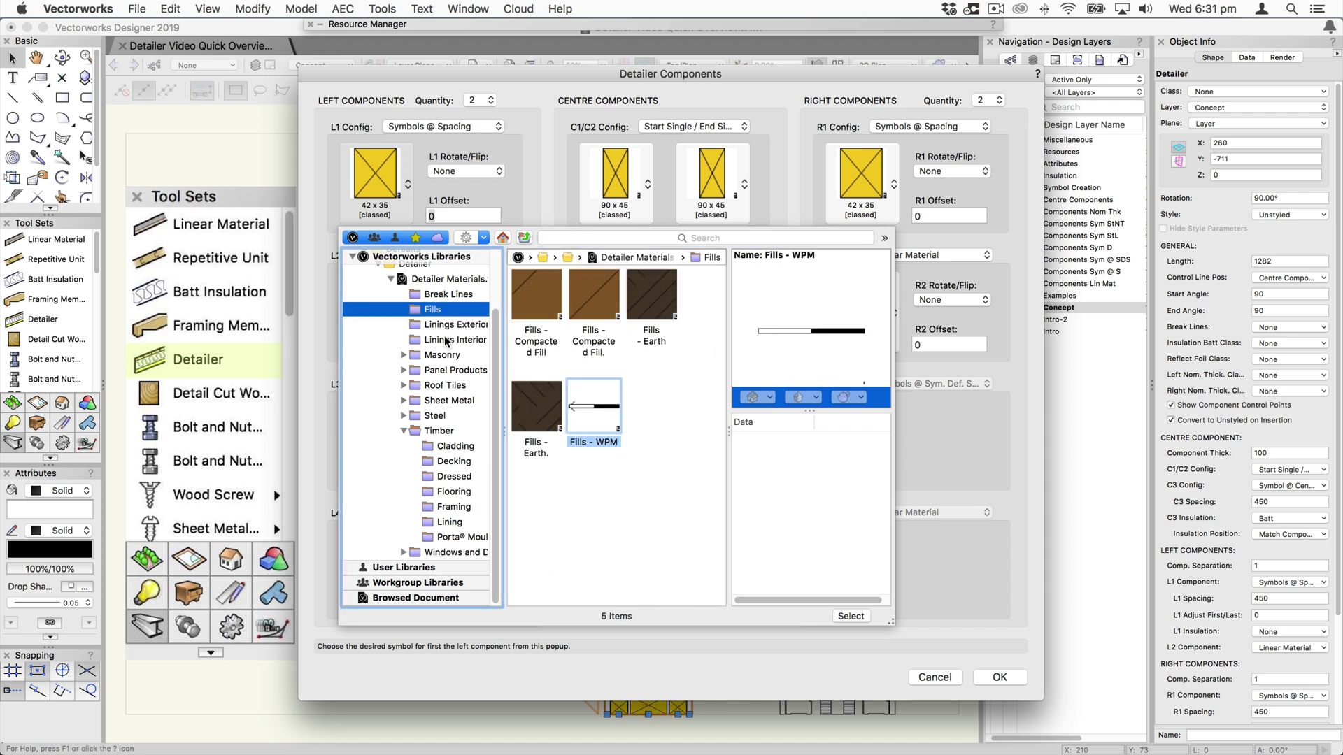
left_click(446, 326)
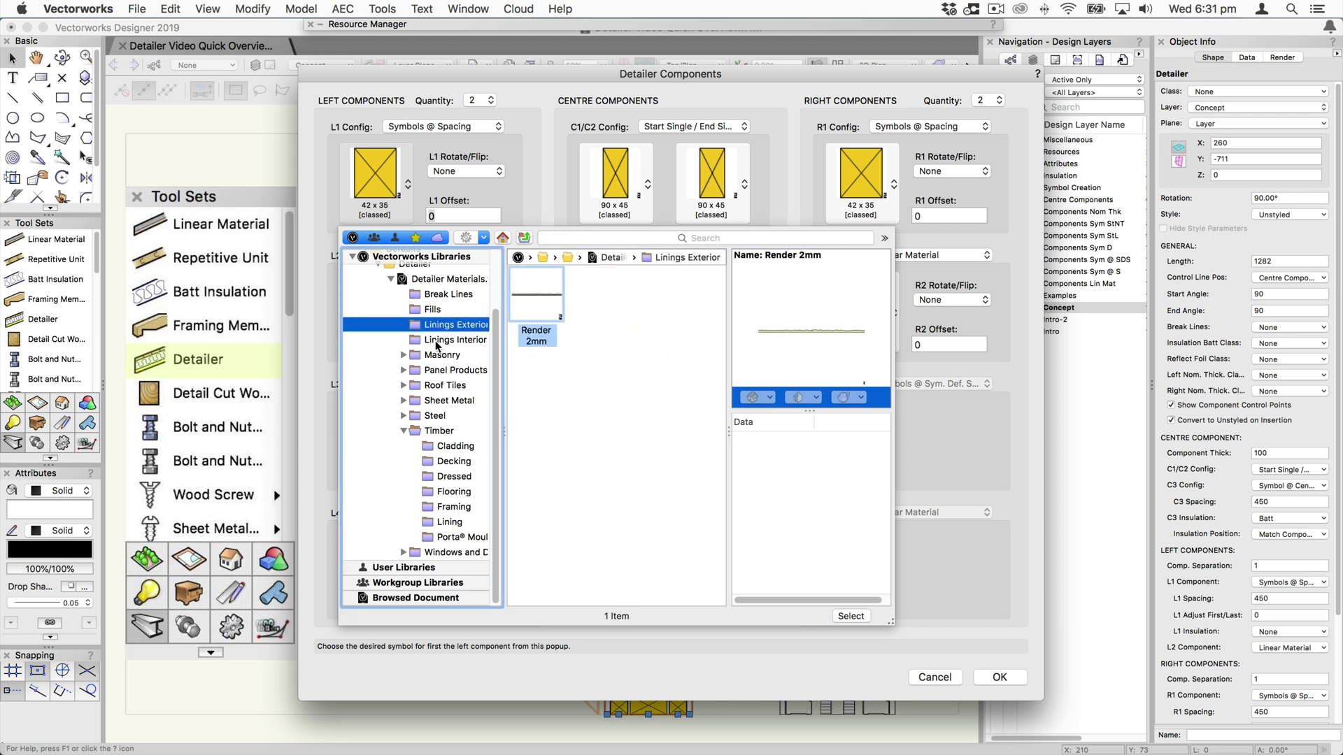
left_click(439, 340)
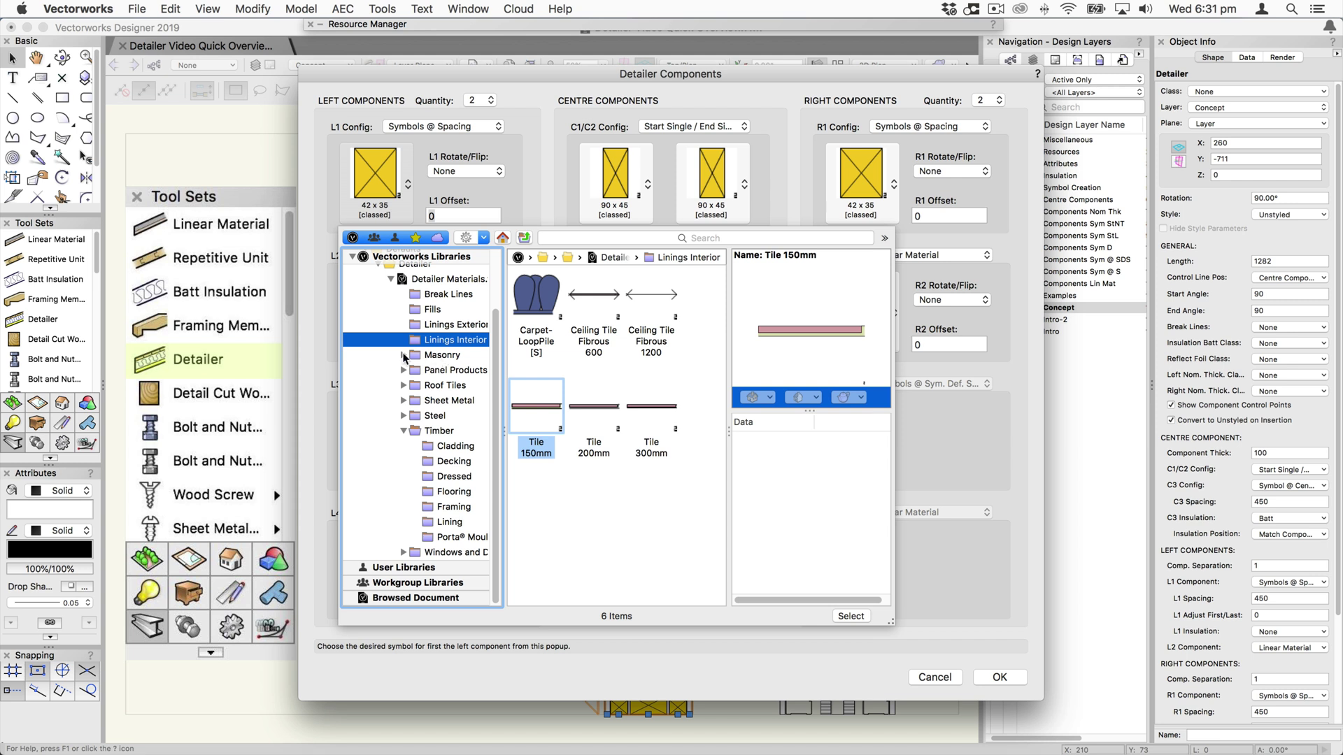
left_click(404, 356)
left_click(451, 371)
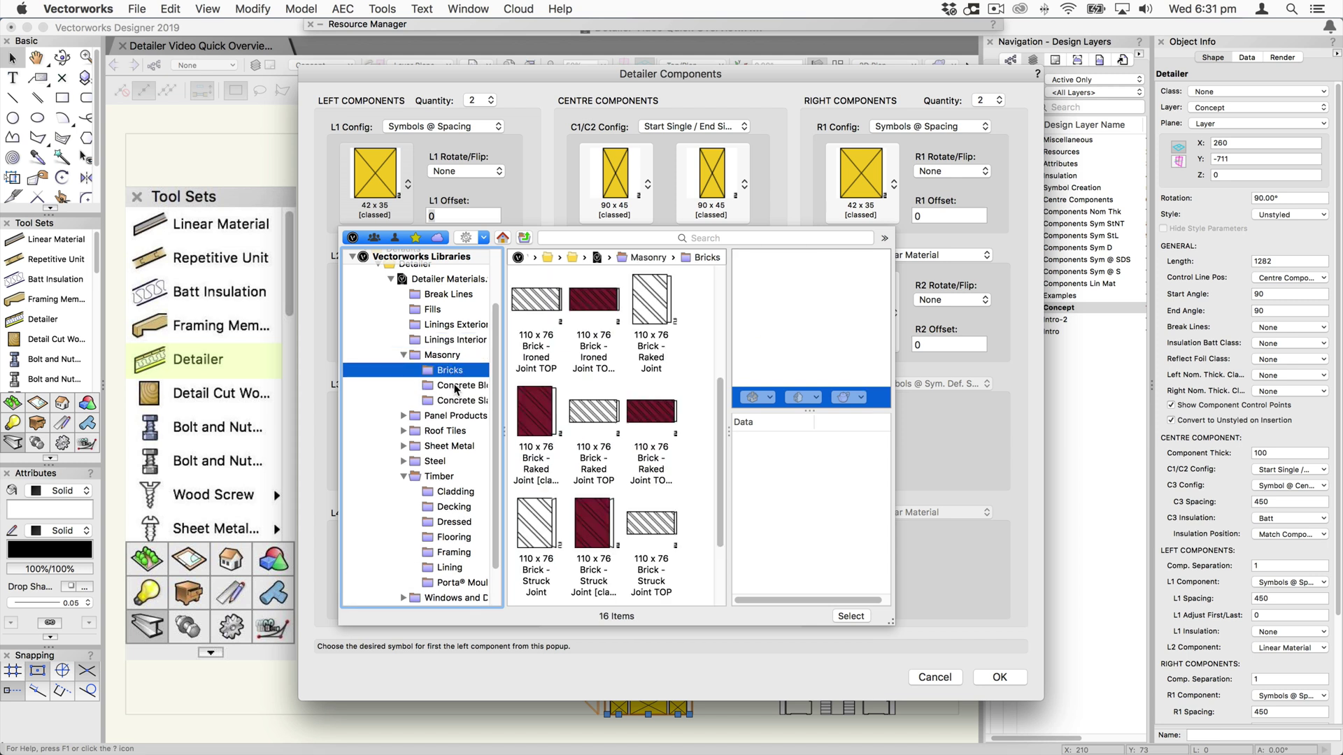
left_click(456, 387)
left_click(456, 401)
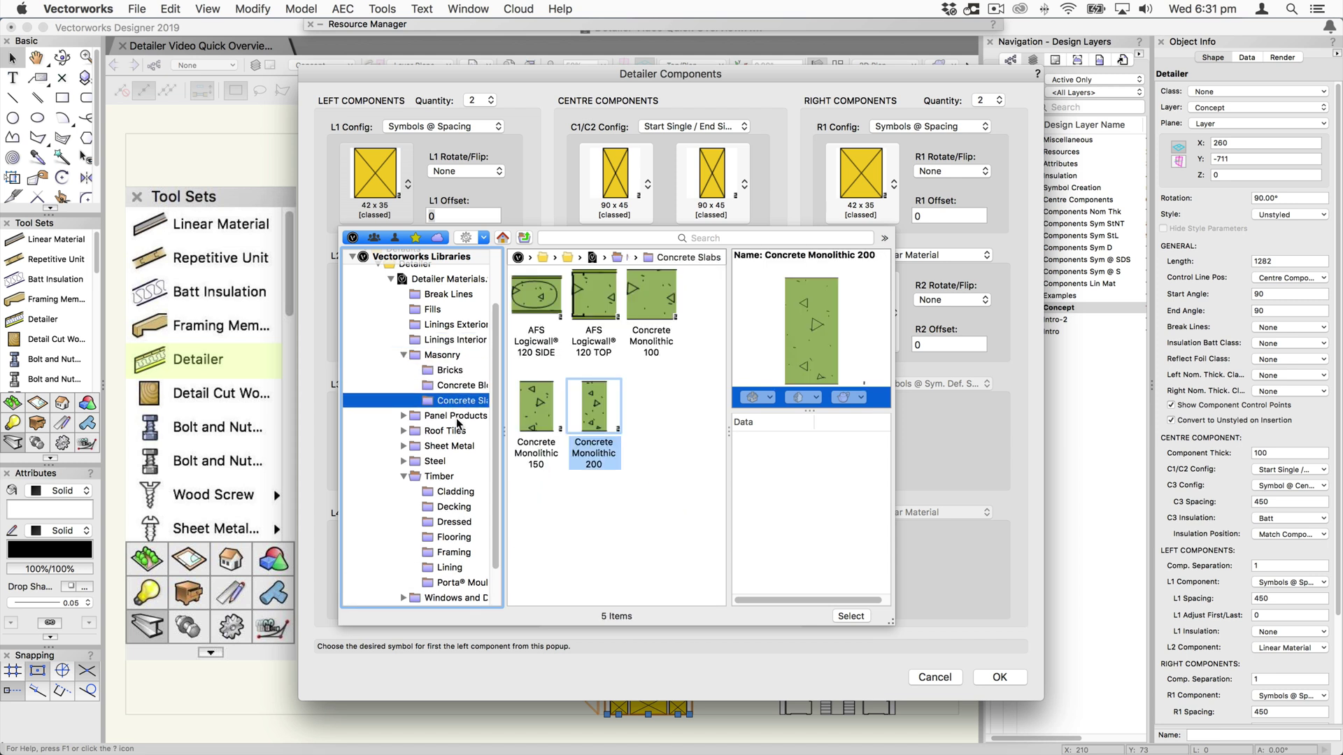
left_click(403, 416)
left_click(446, 432)
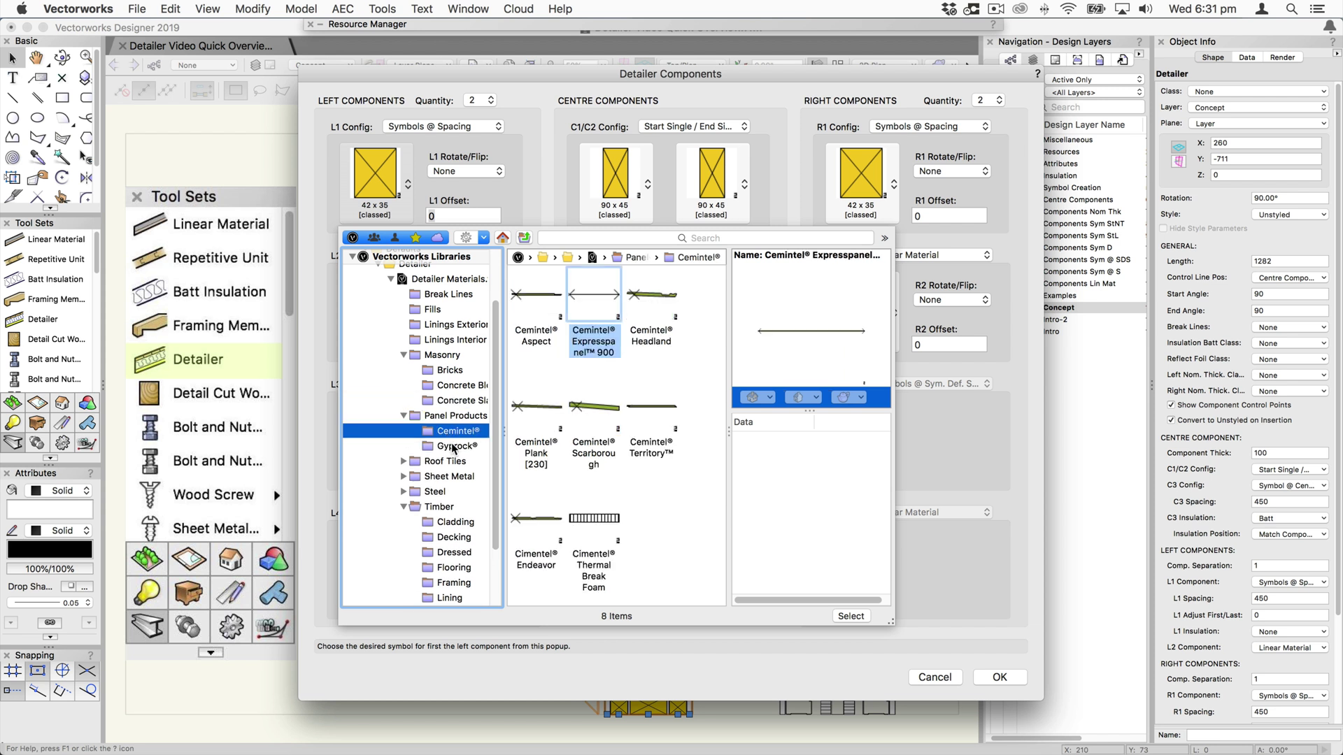
left_click(456, 446)
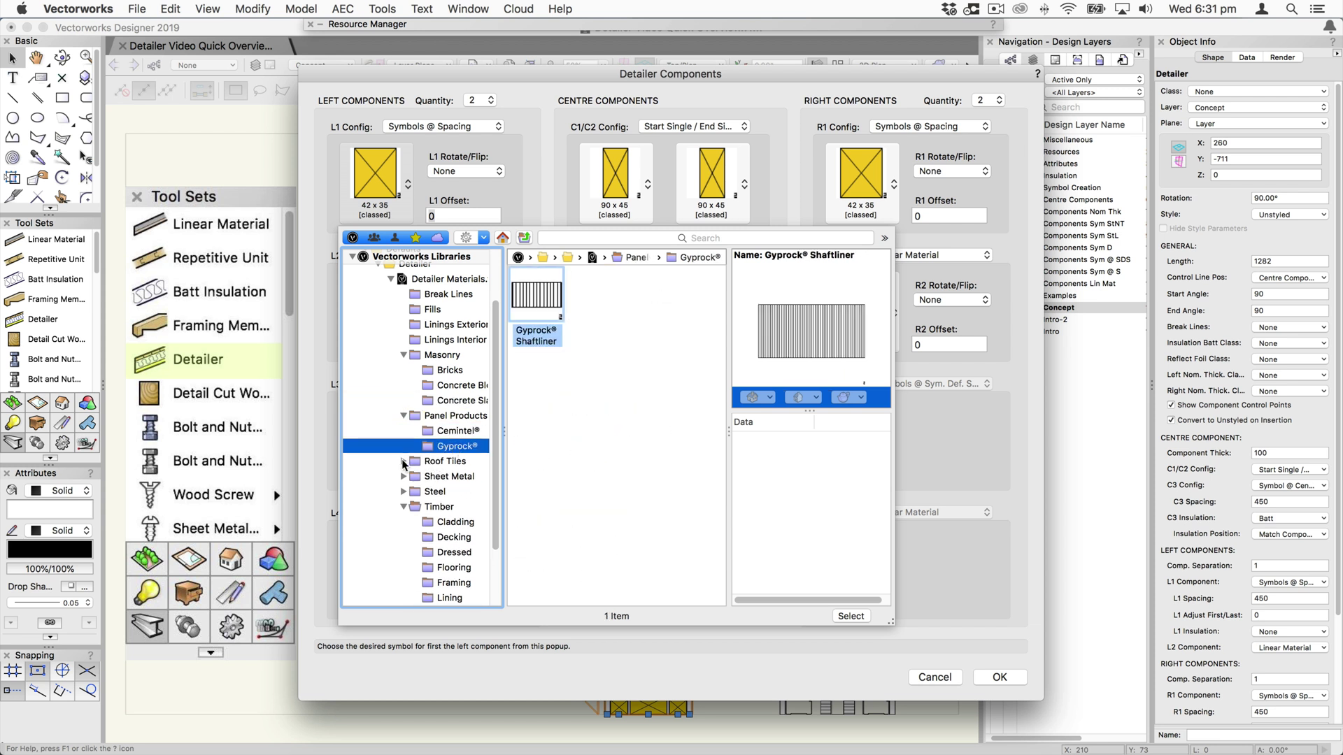
left_click(403, 462)
left_click(455, 477)
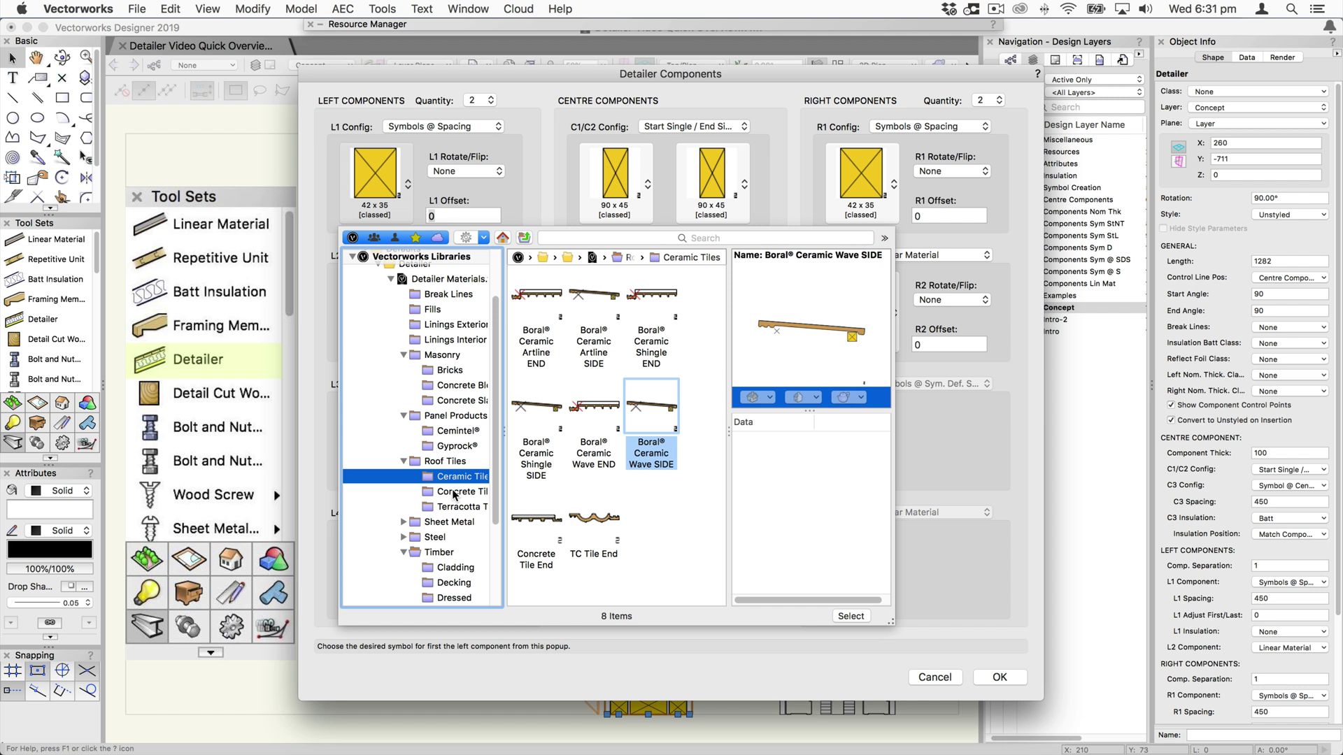
left_click(455, 492)
left_click(459, 507)
- Browse the Sheet Metal and Steel folders, including Framing-Ceiling, Purlins-C and Z and Tubular Sections
scroll(459, 504, "down", 3)
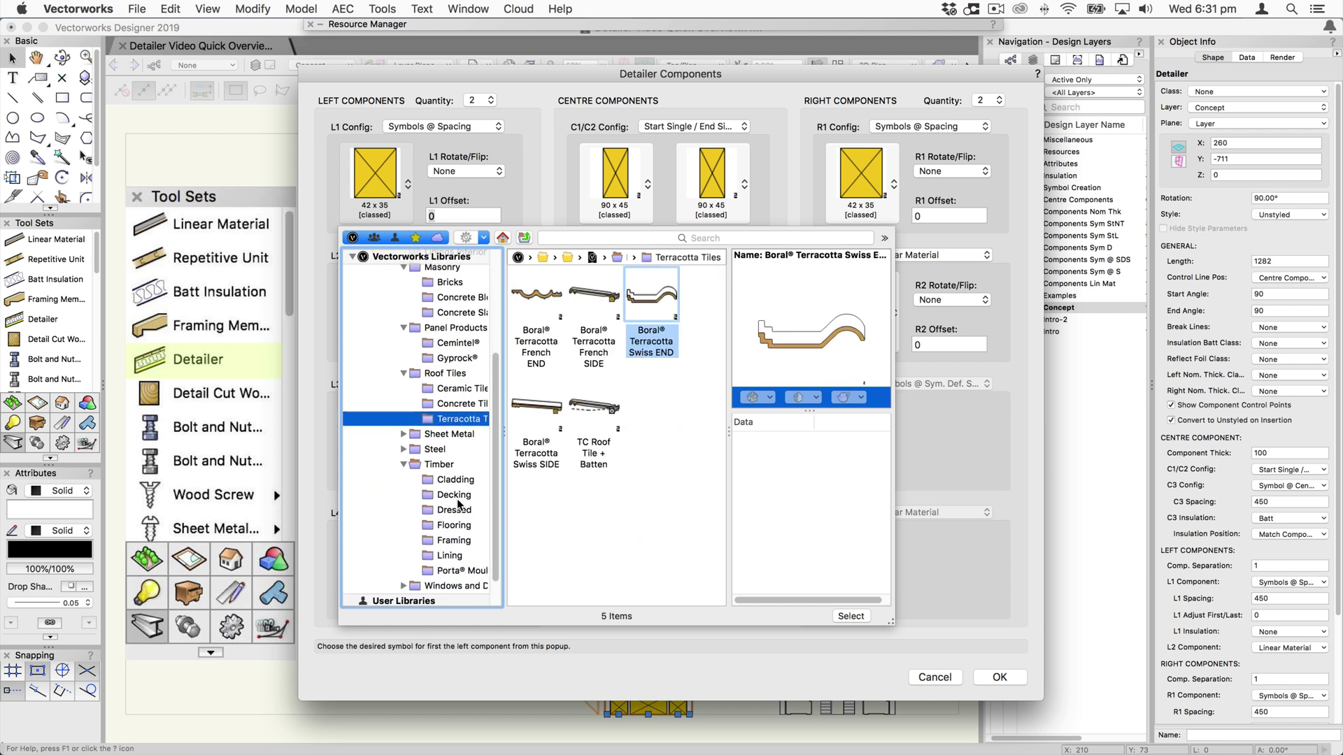
left_click(404, 431)
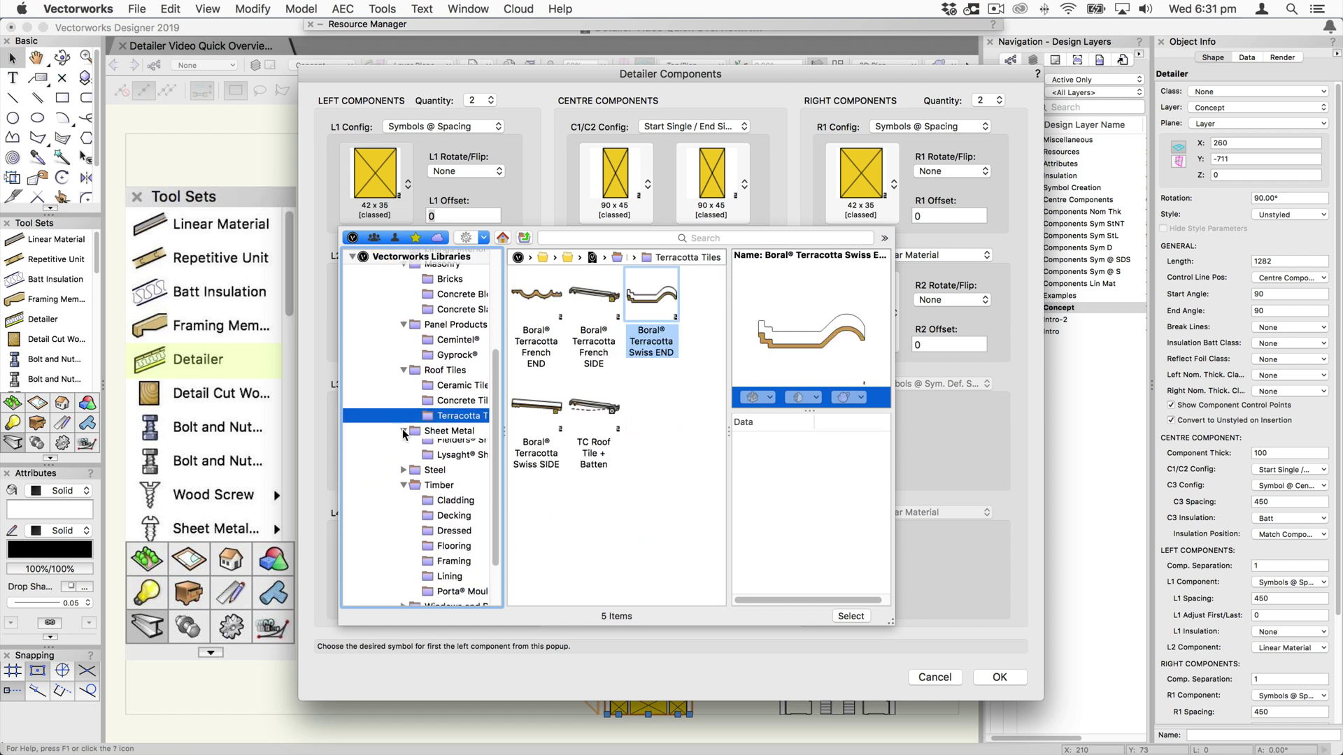
left_click(455, 448)
left_click(460, 462)
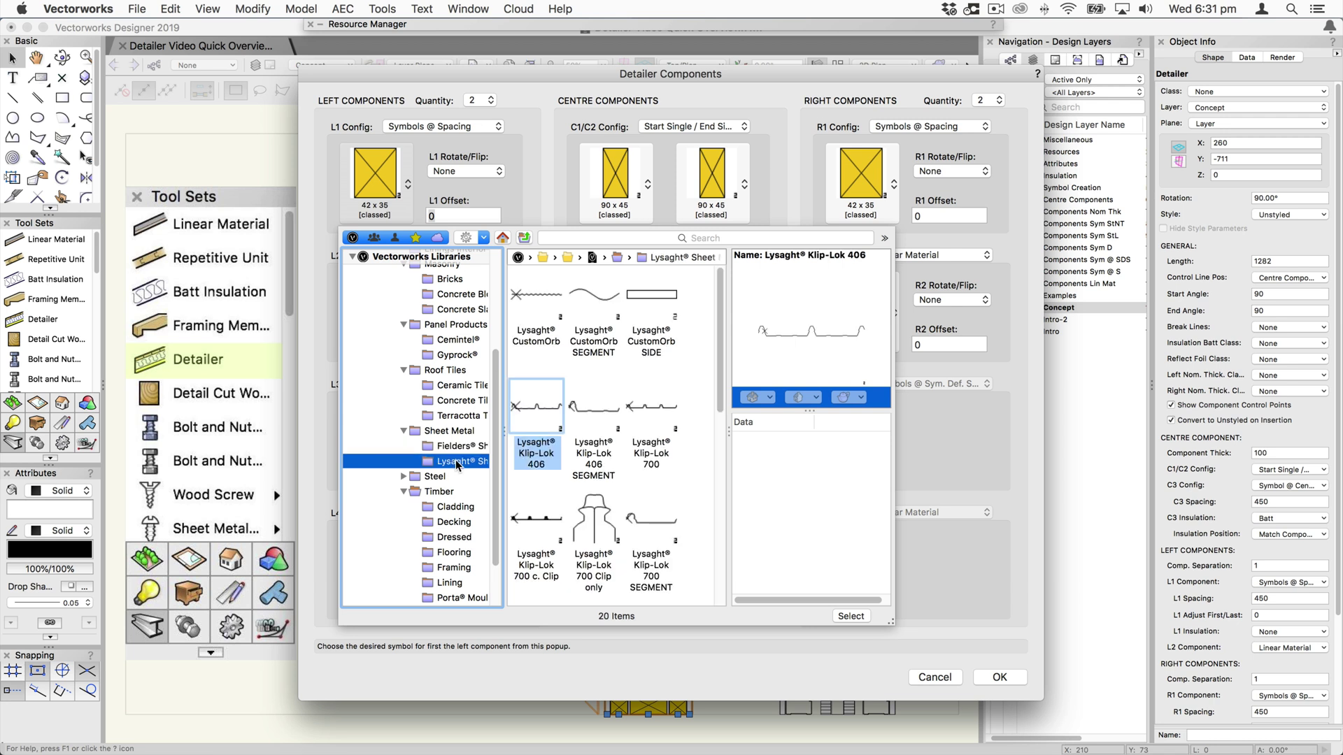
left_click(404, 476)
scroll(461, 468, "down", 3)
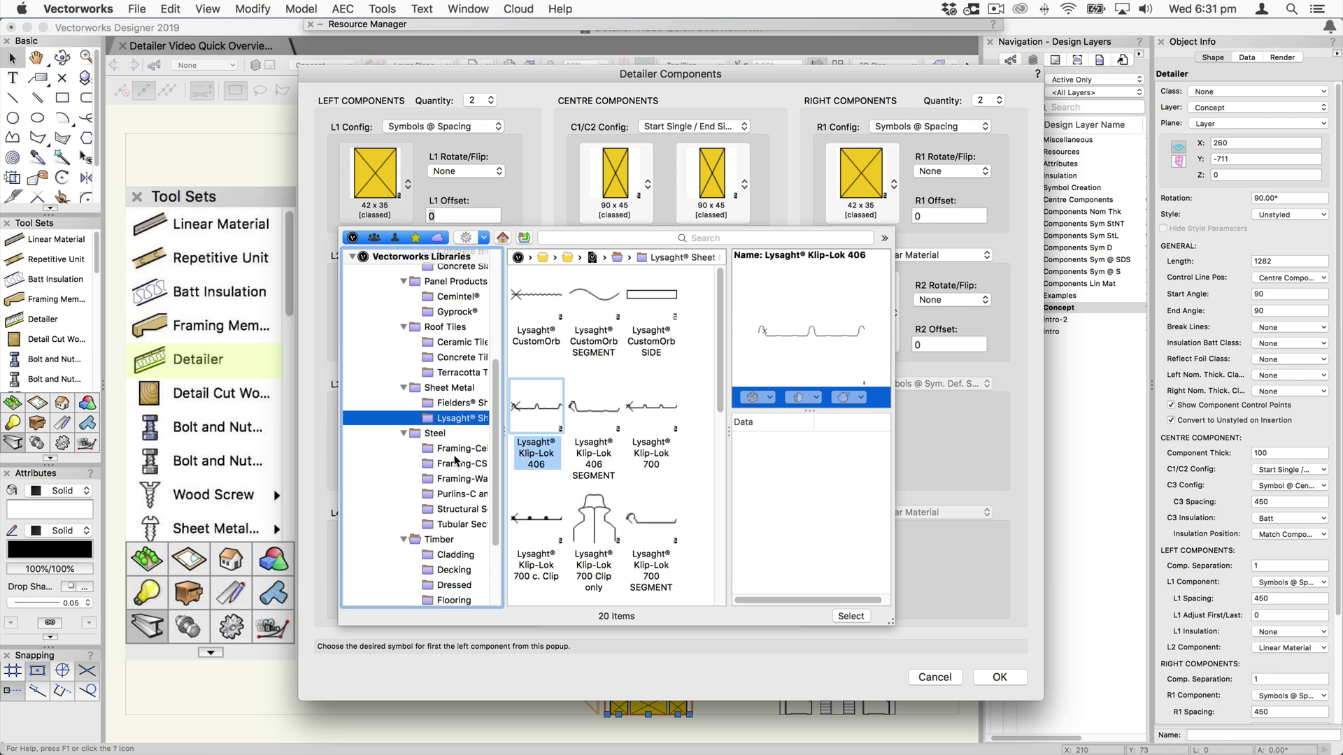
left_click(456, 449)
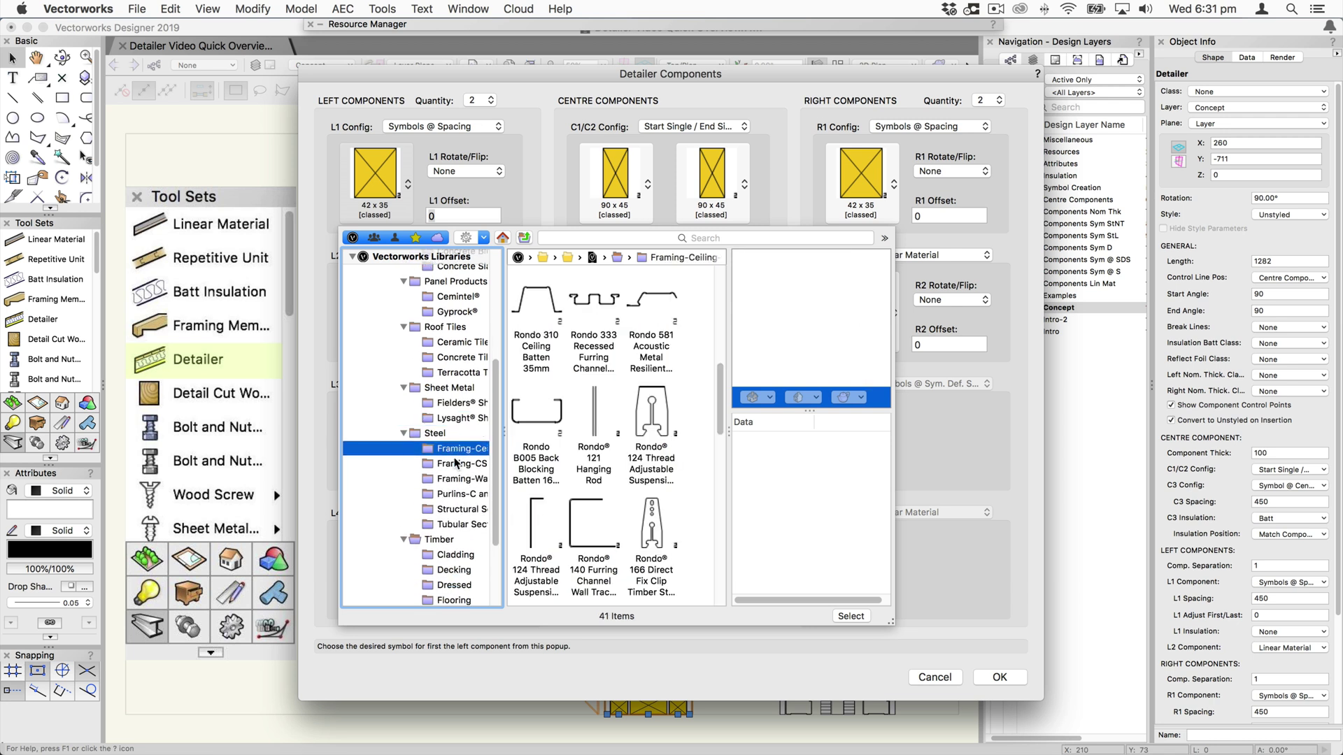
left_click(456, 464)
left_click(456, 479)
left_click(456, 493)
scroll(456, 486, "down", 5)
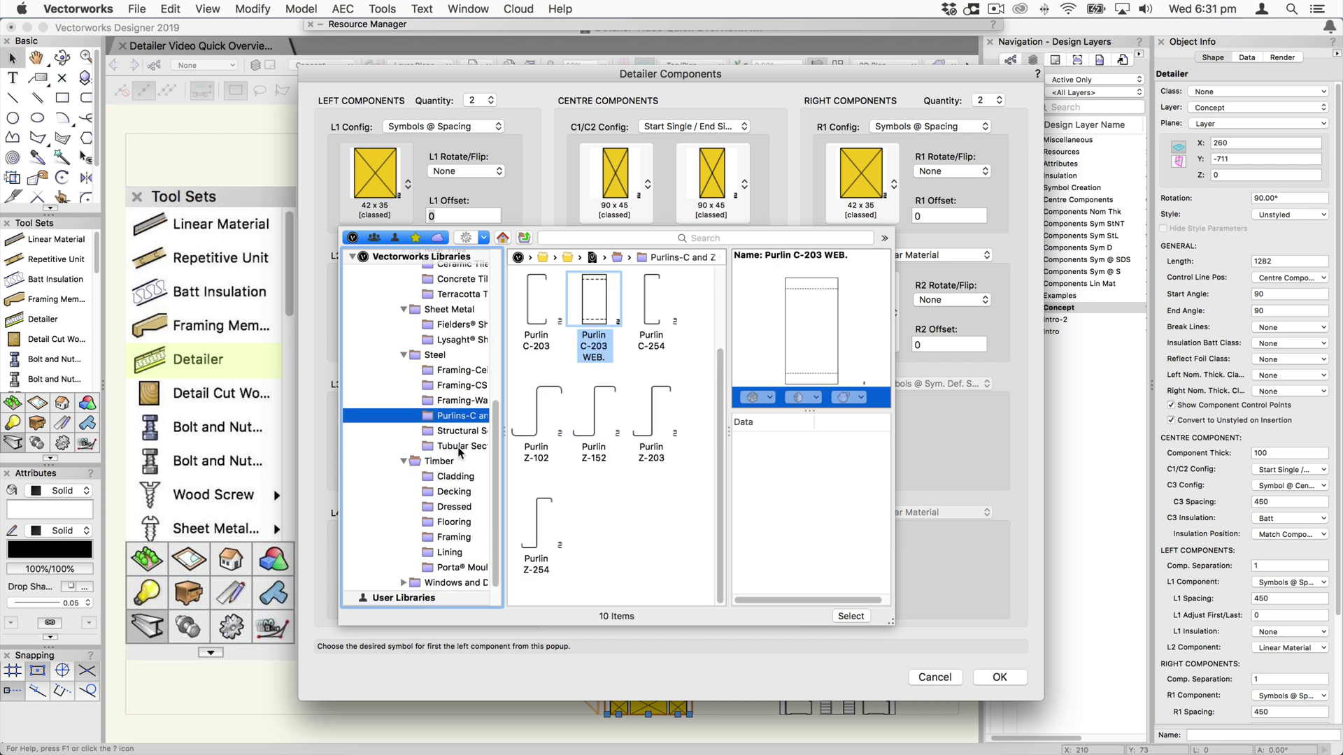
left_click(460, 448)
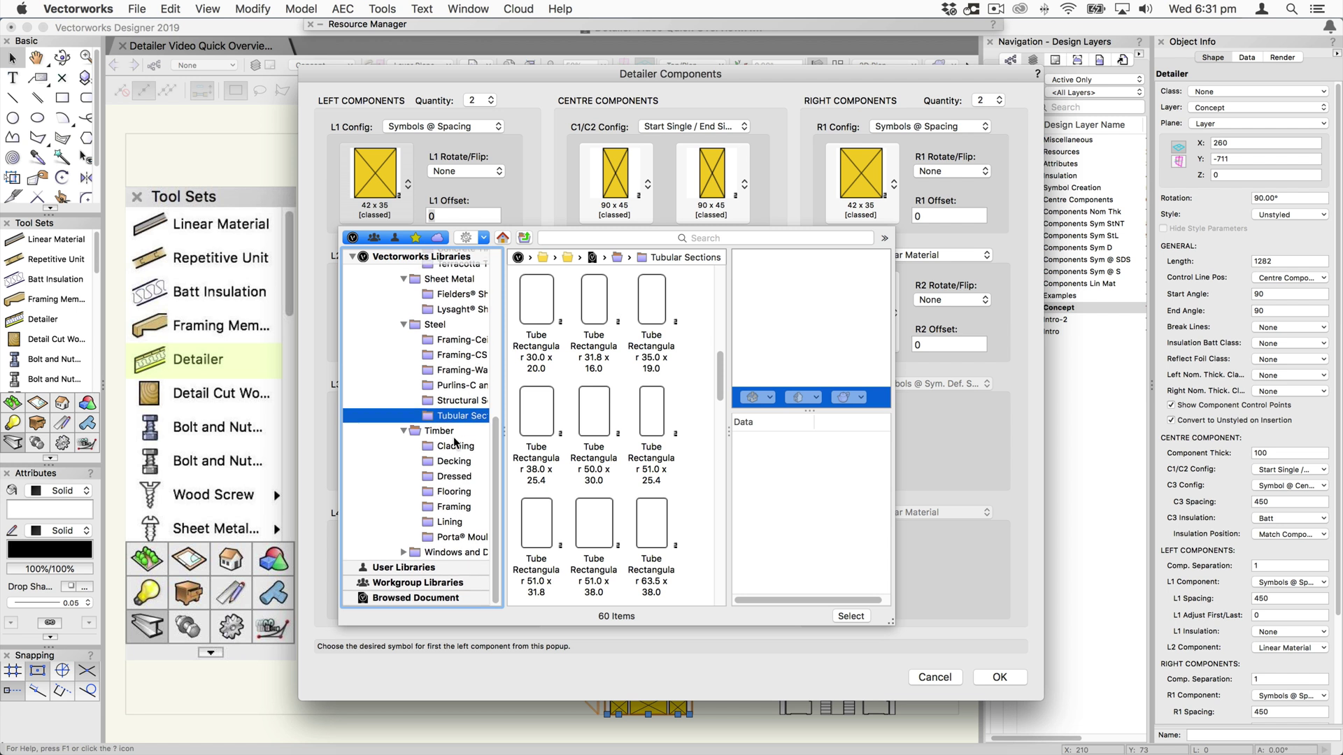
- Browse the timber Cladding to Porta® Mouldings folders, then close the picker and accept with L1 unchanged
left_click(454, 448)
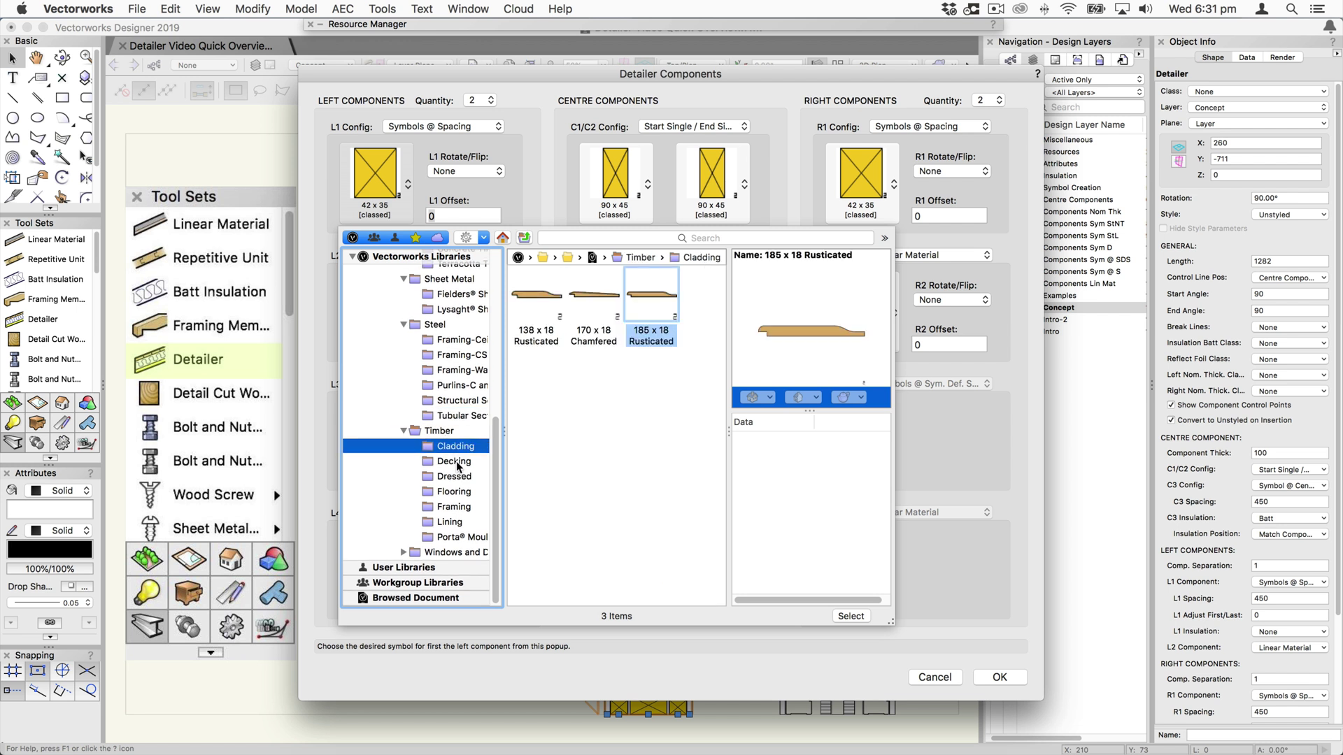
left_click(458, 465)
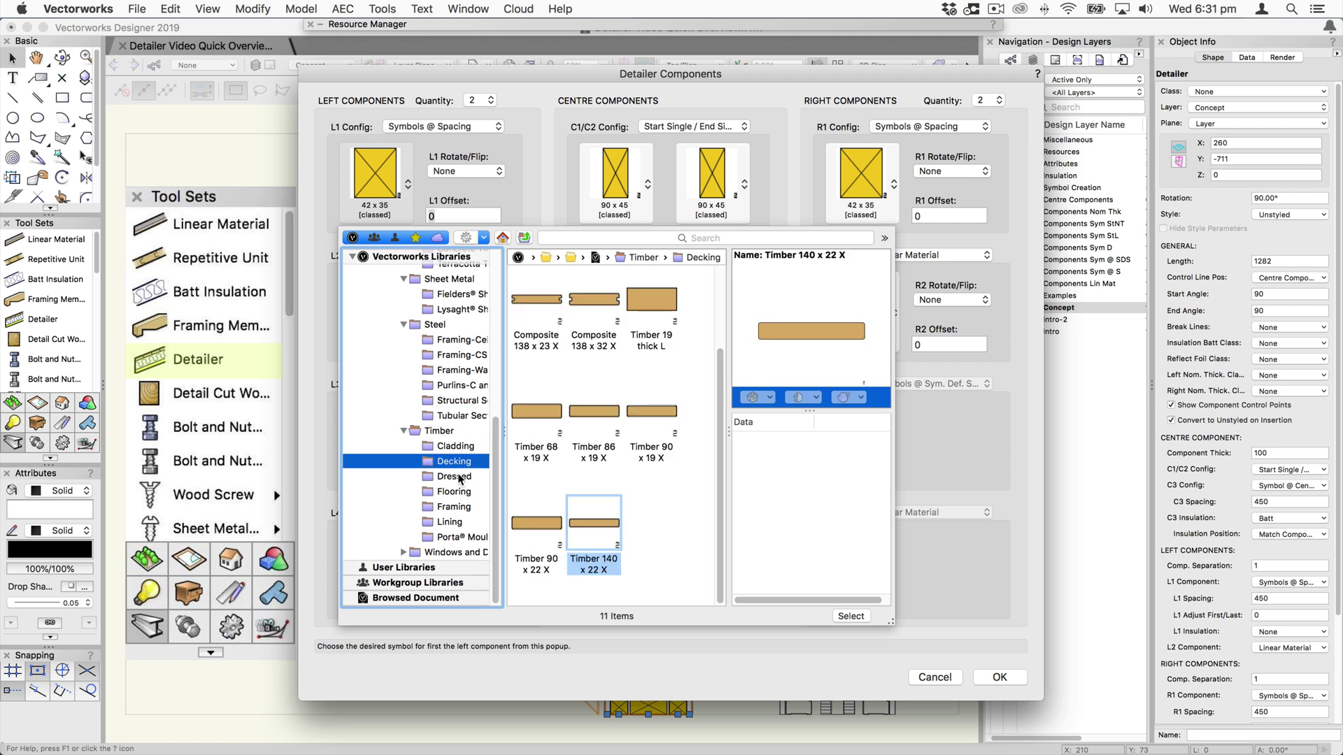
left_click(459, 477)
left_click(455, 490)
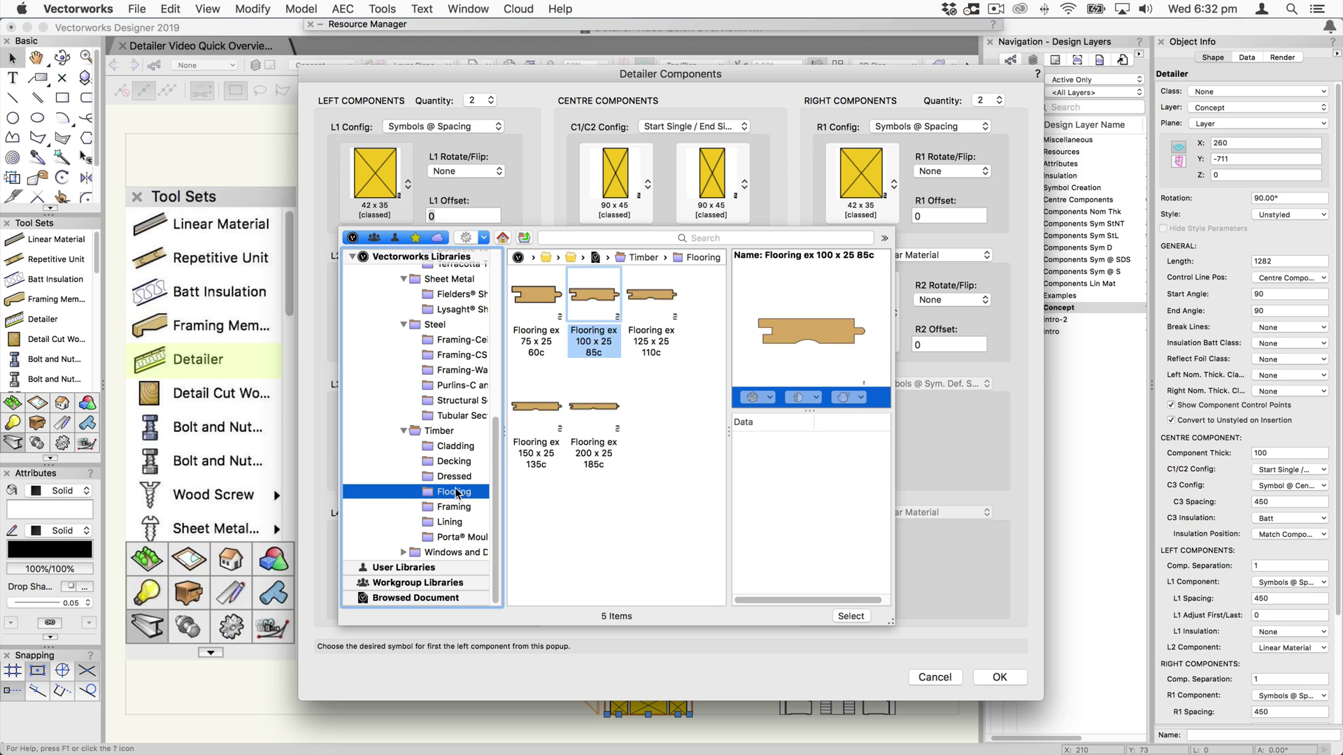
left_click(455, 505)
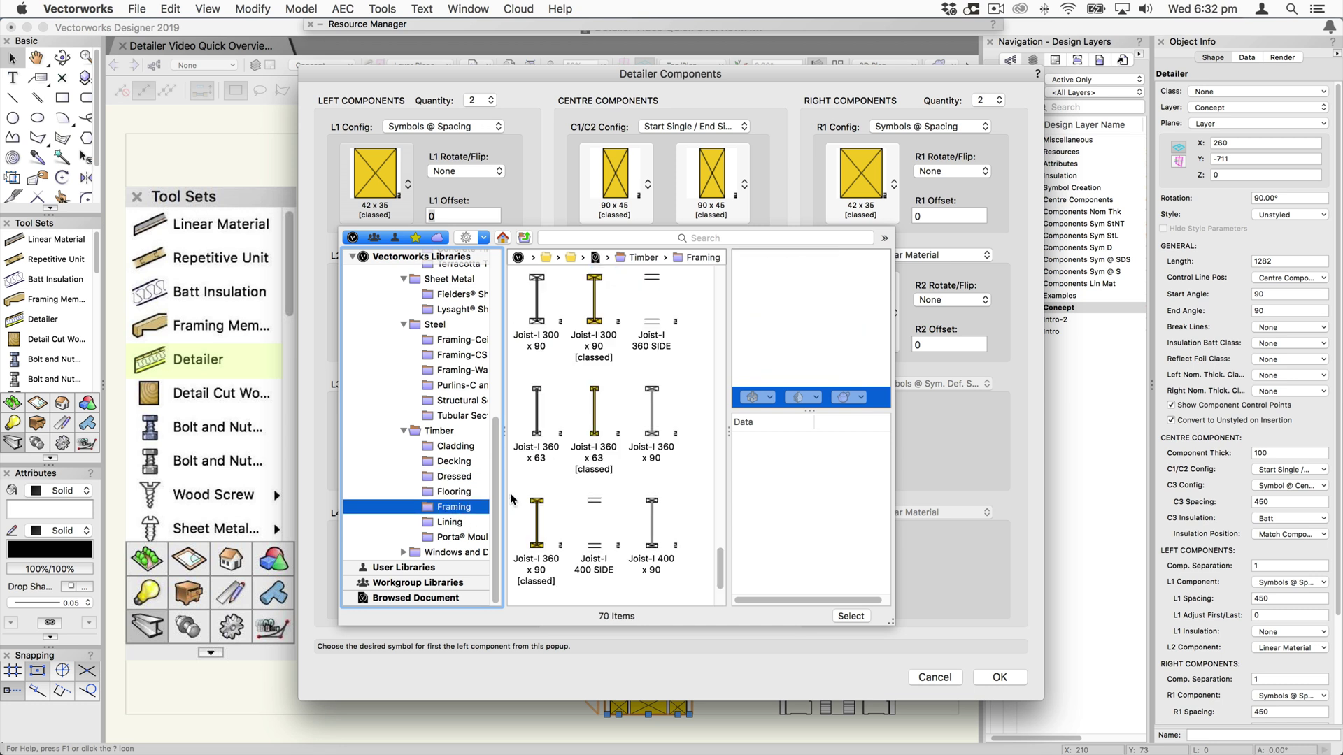
scroll(619, 425, "up", 10)
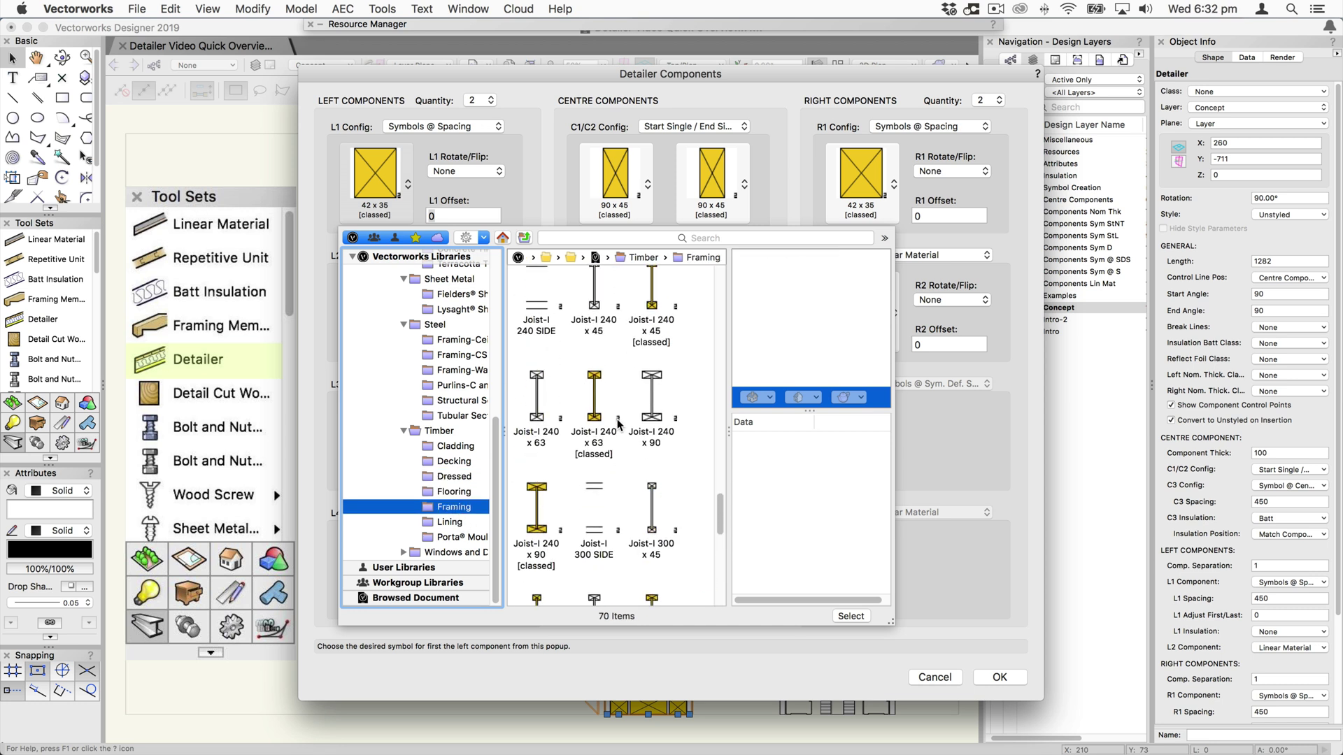
scroll(619, 424, "up", 10)
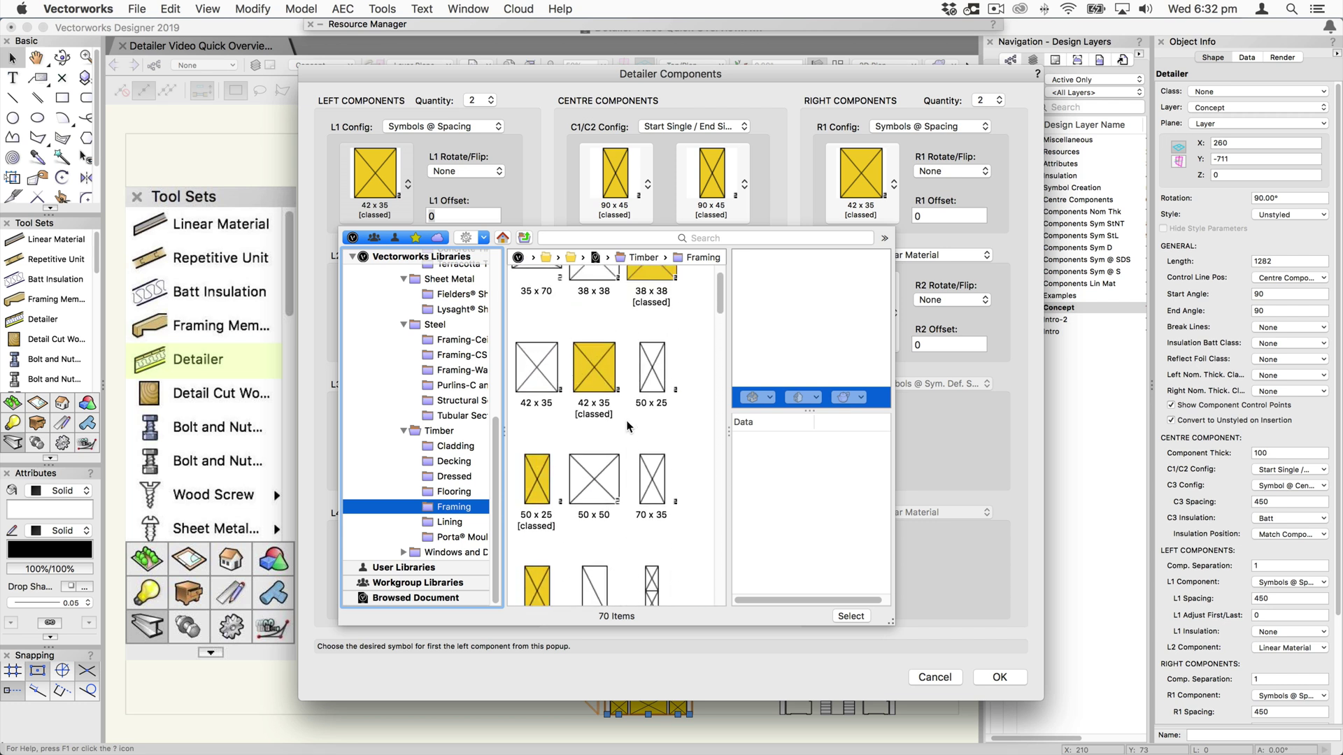
left_click(451, 522)
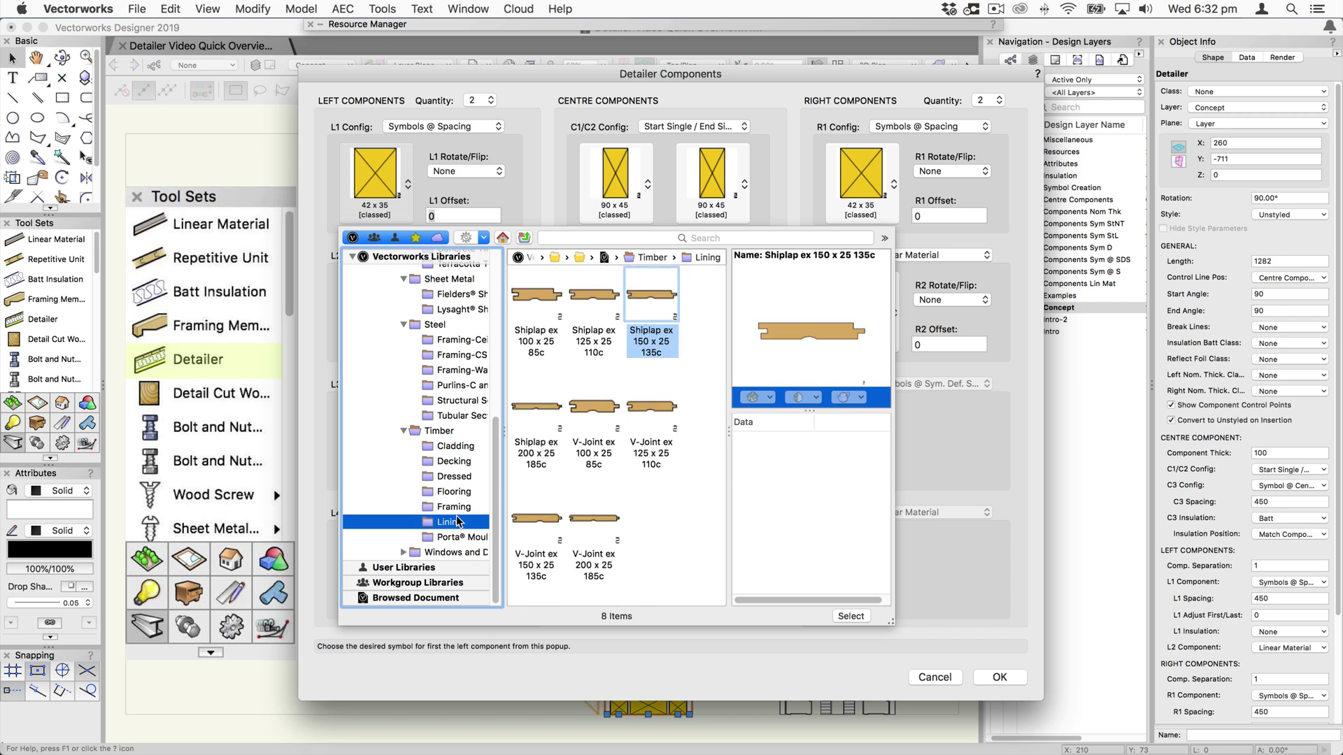
left_click(460, 538)
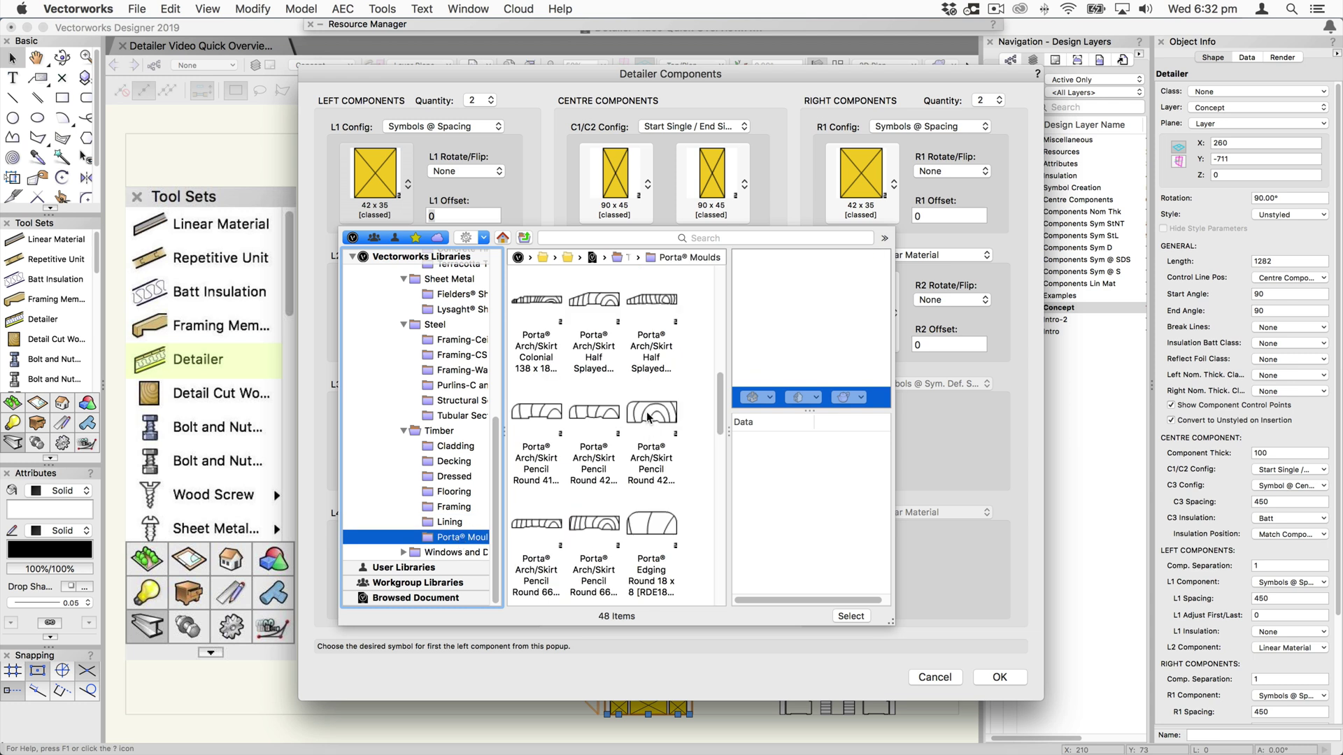
scroll(637, 387, "down", 15)
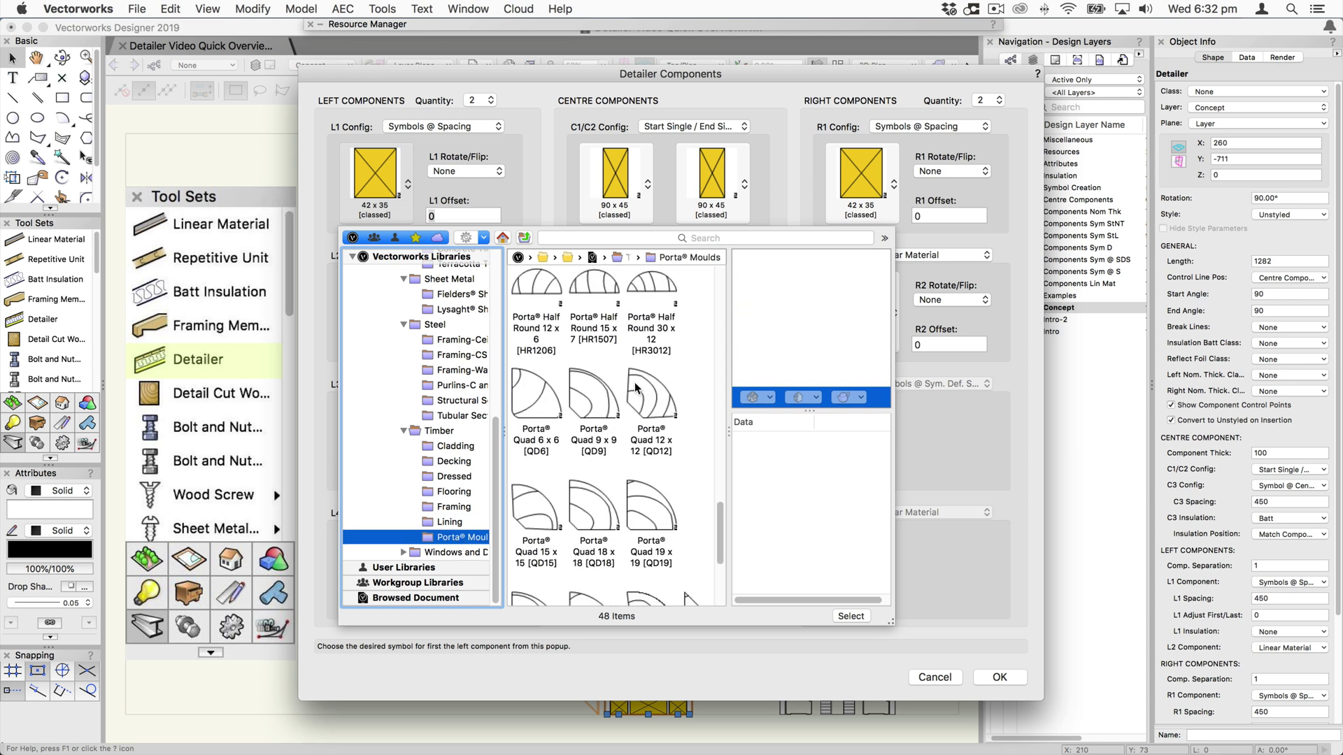
scroll(636, 387, "up", 5)
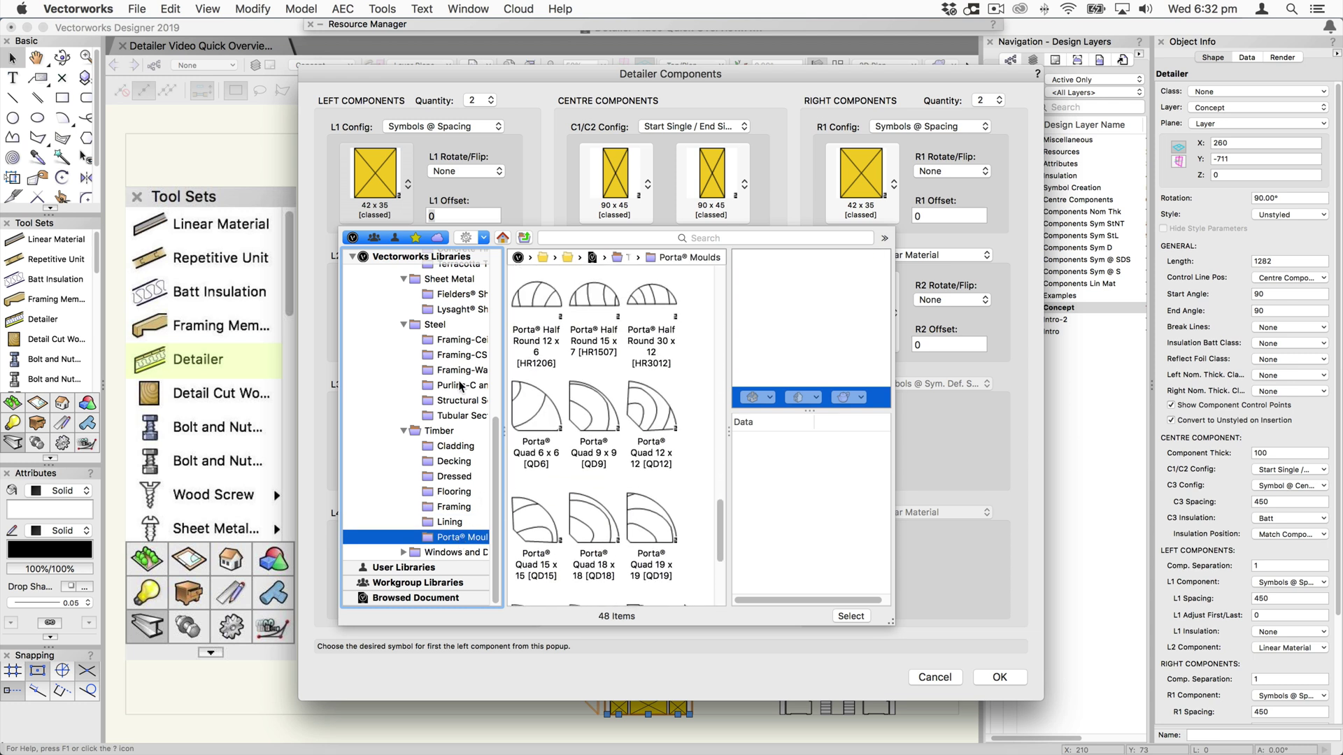
scroll(460, 385, "up", 10)
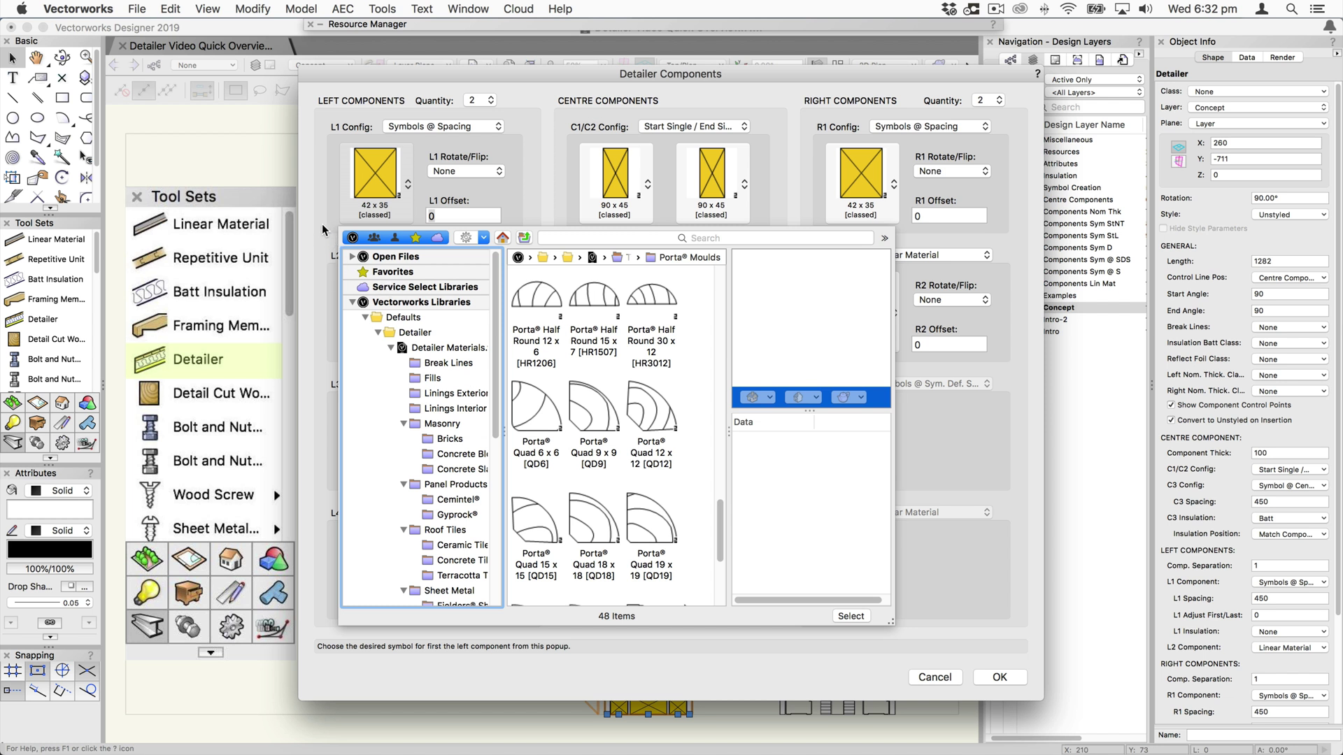
left_click(322, 224)
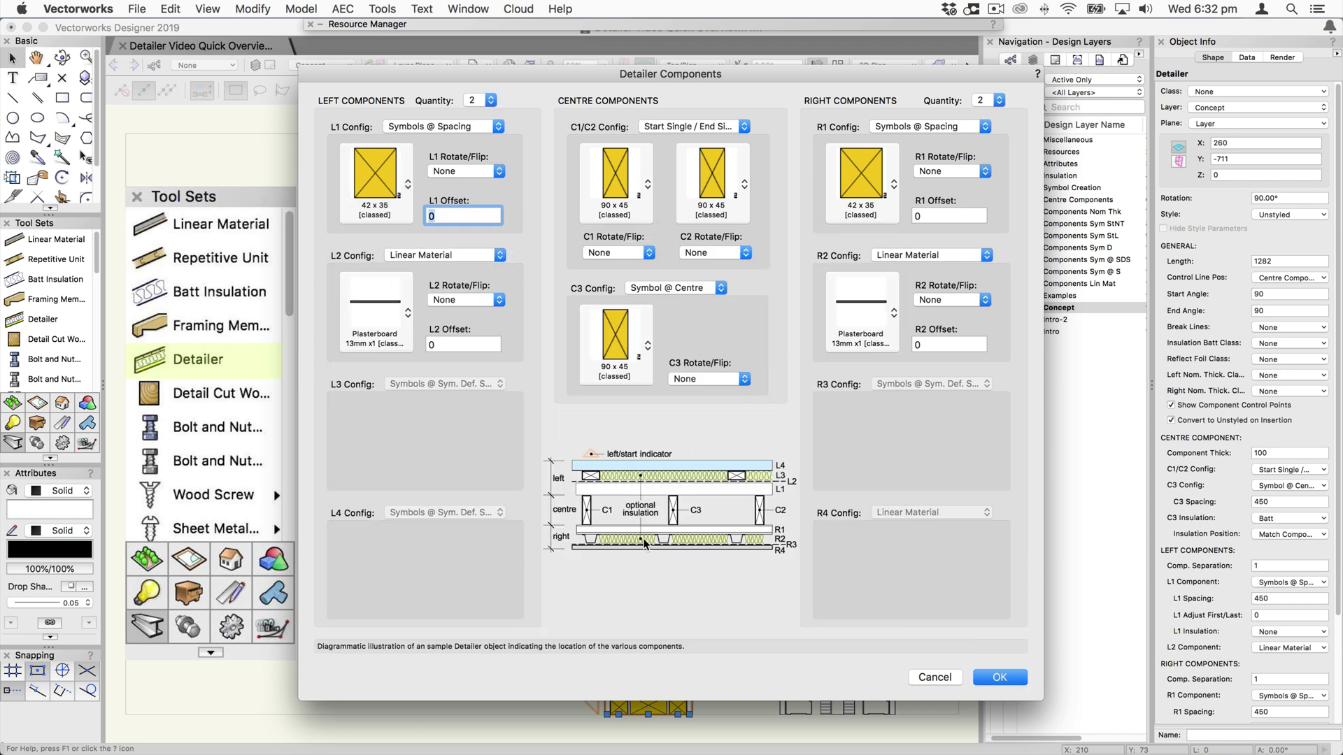
left_click(1002, 677)
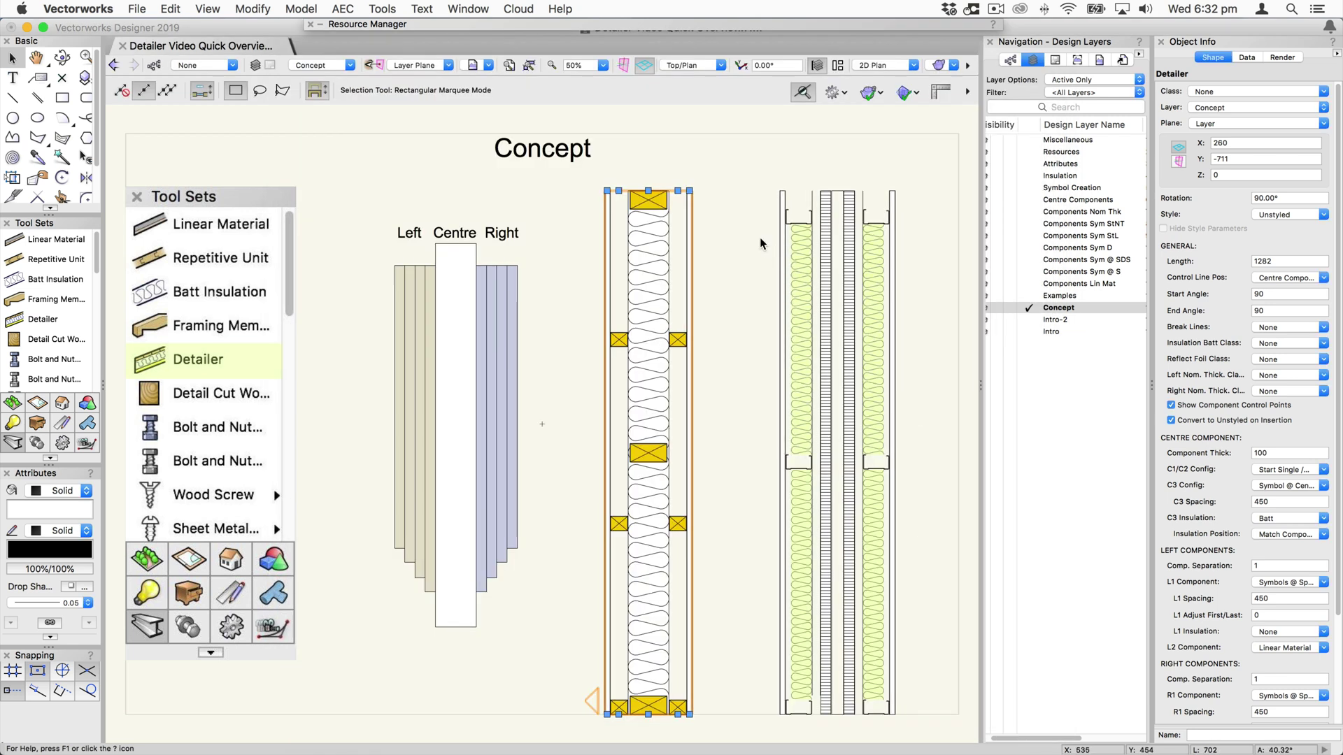
- Reselect the middle wall detail and toggle Show Component Control Points off and back on
left_click(722, 208)
left_click(689, 193)
left_click(1200, 407)
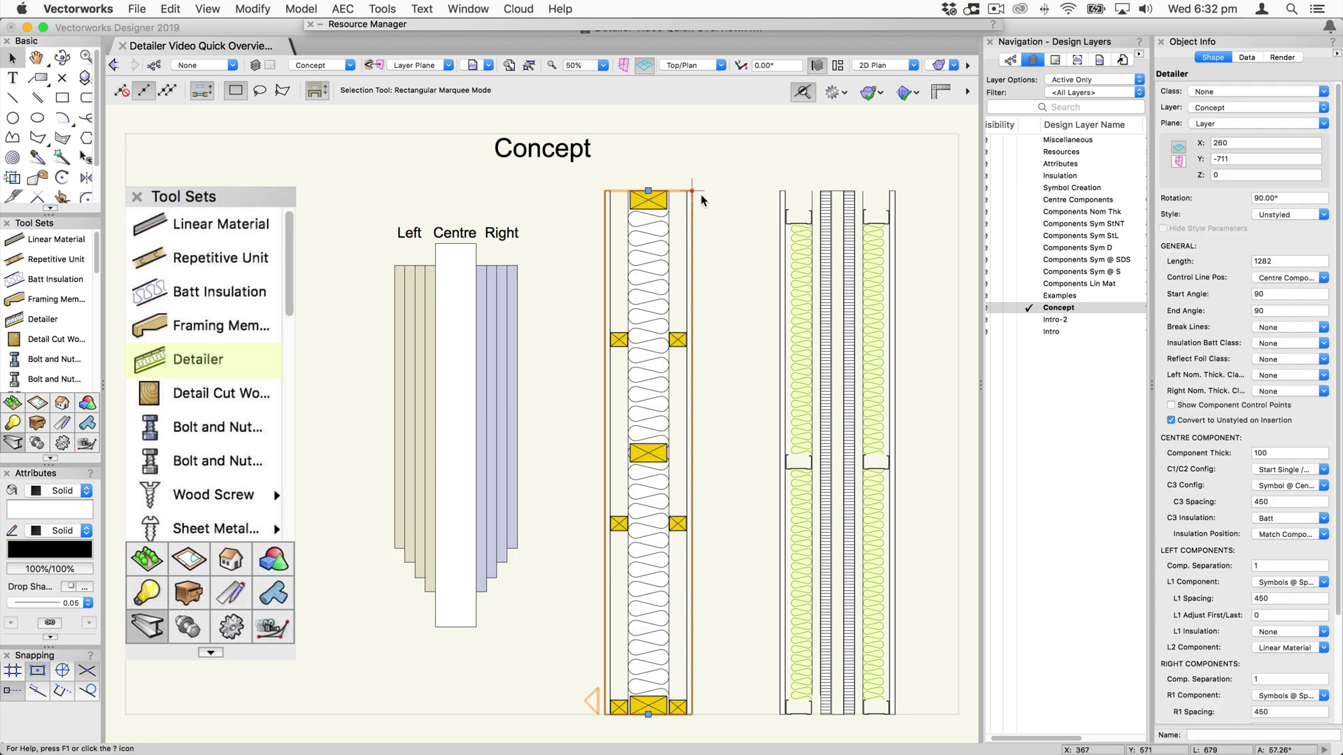
left_click(1192, 409)
- Trim the right-side layers at top and bottom, lower the left layers' top, then select the right wall
left_click_drag(688, 188, 689, 261)
left_click_drag(678, 714, 679, 668)
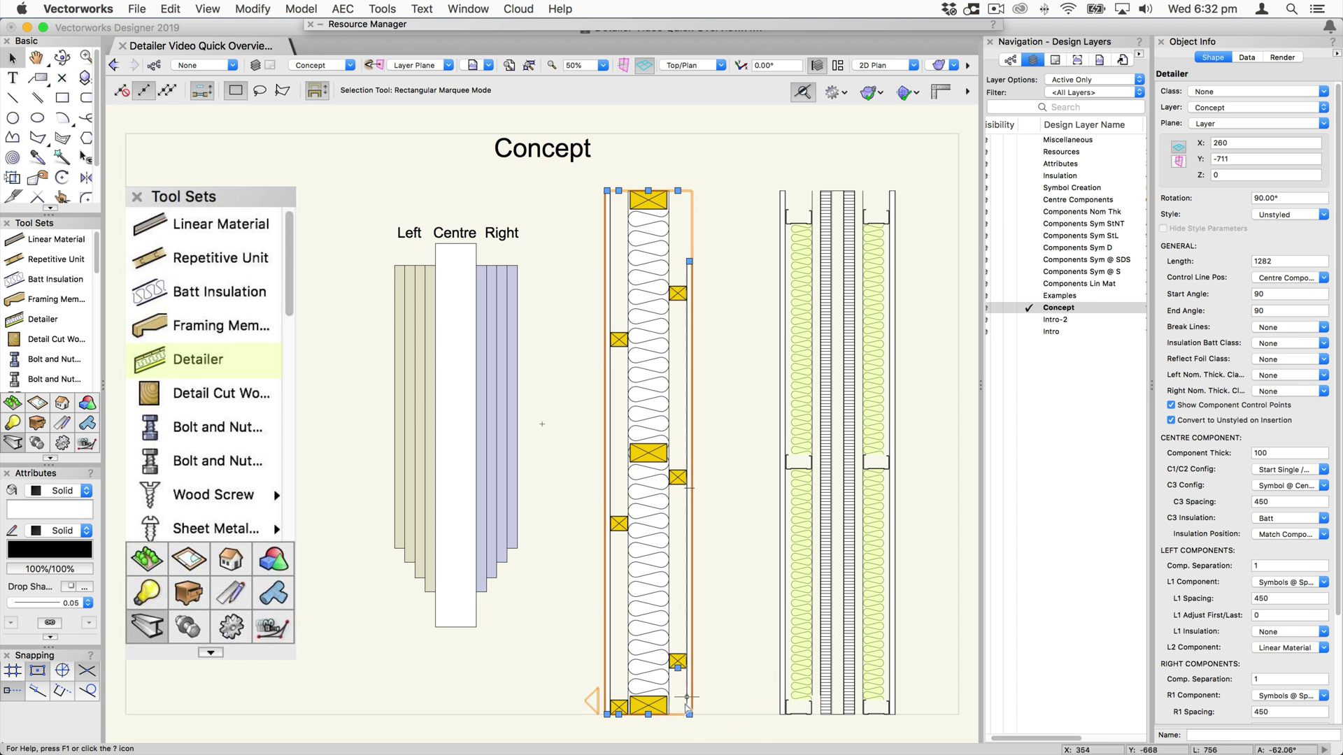
left_click_drag(688, 714, 689, 654)
left_click_drag(607, 189, 605, 250)
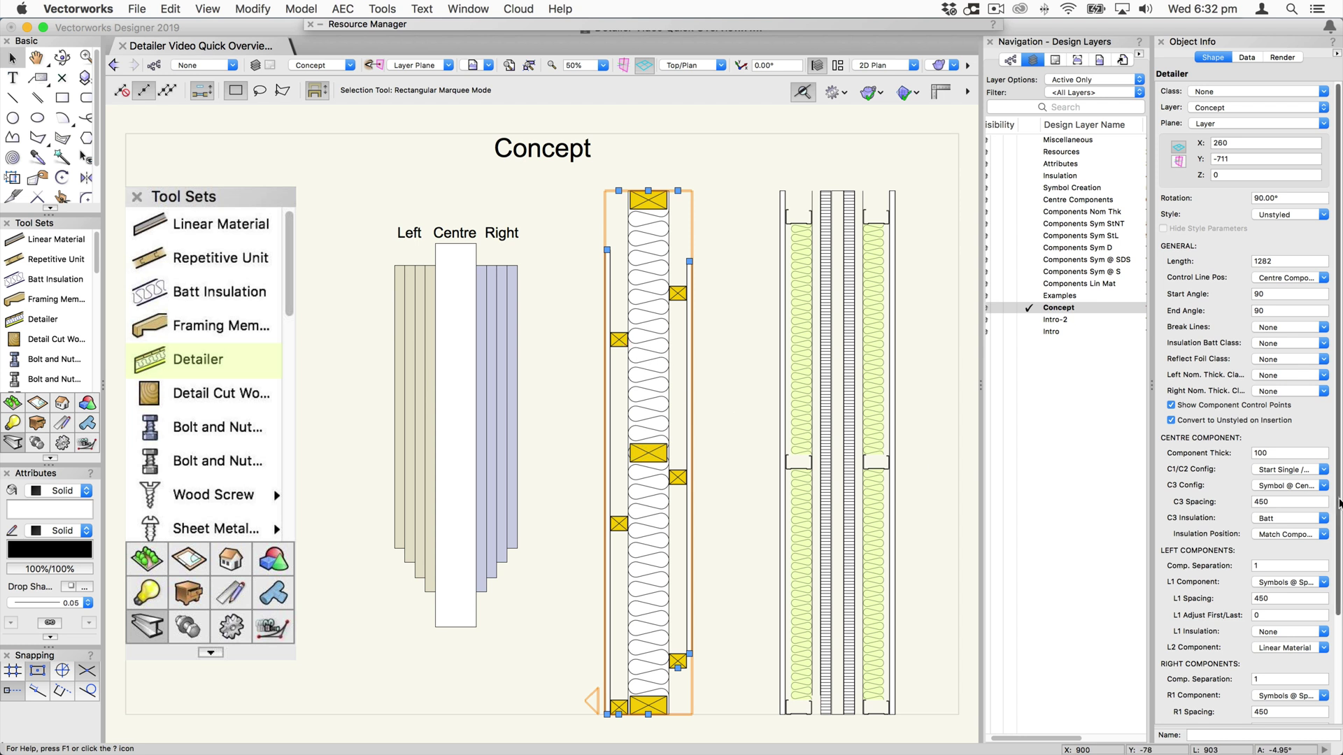
left_click(1271, 502)
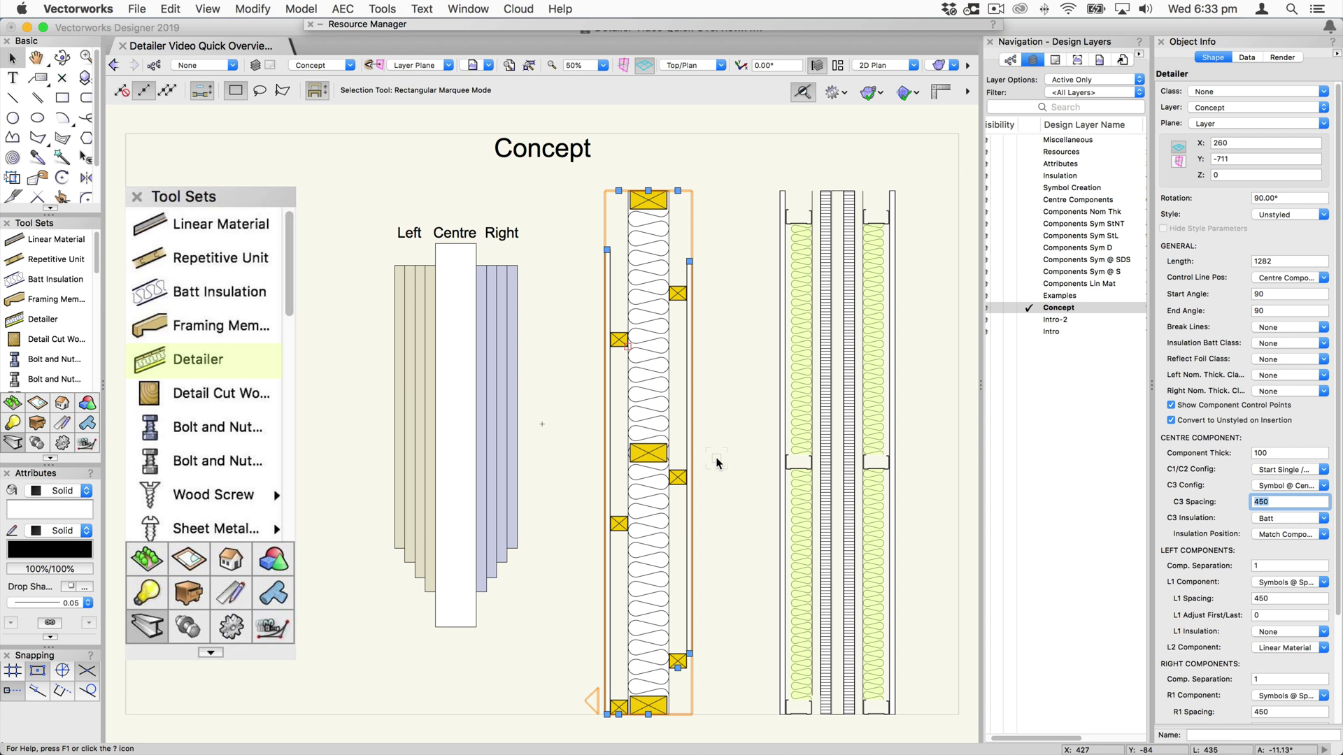
left_click(846, 383)
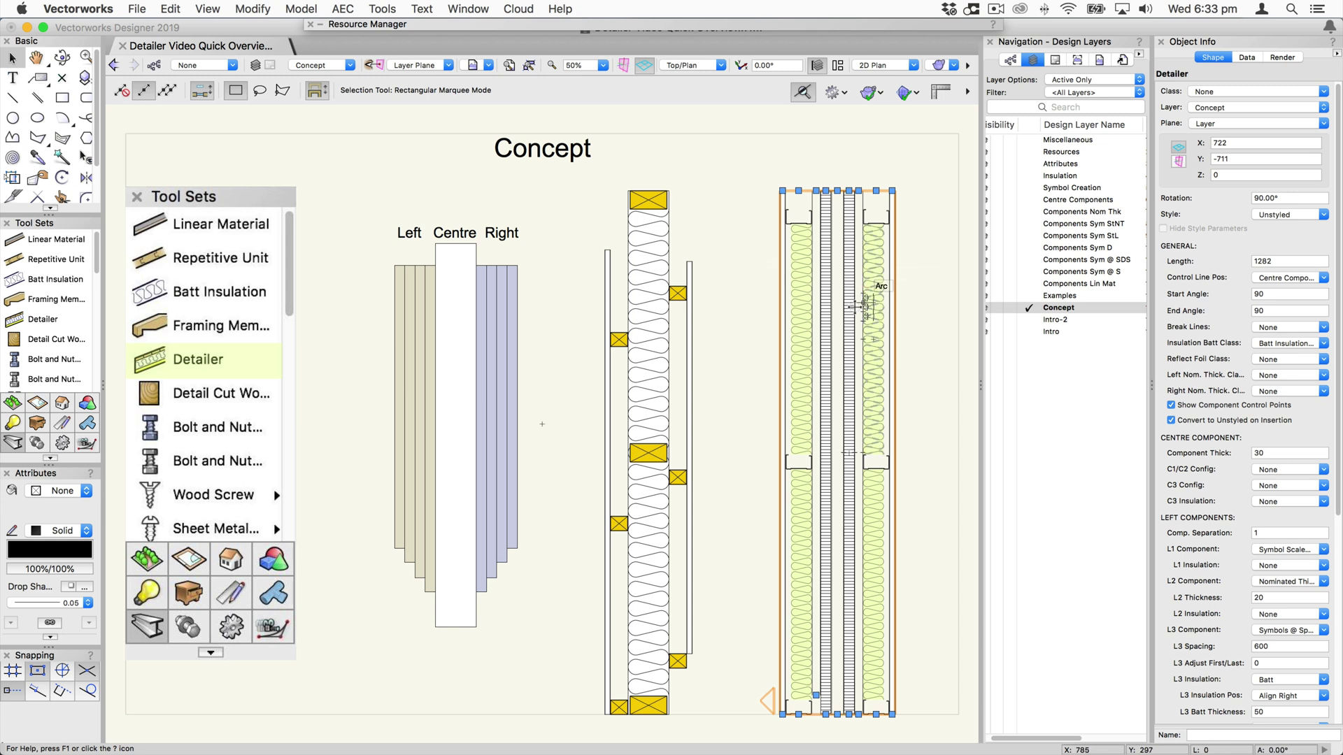
- Review the right double wall's Detailer Components and cancel without changes
double_click(862, 295)
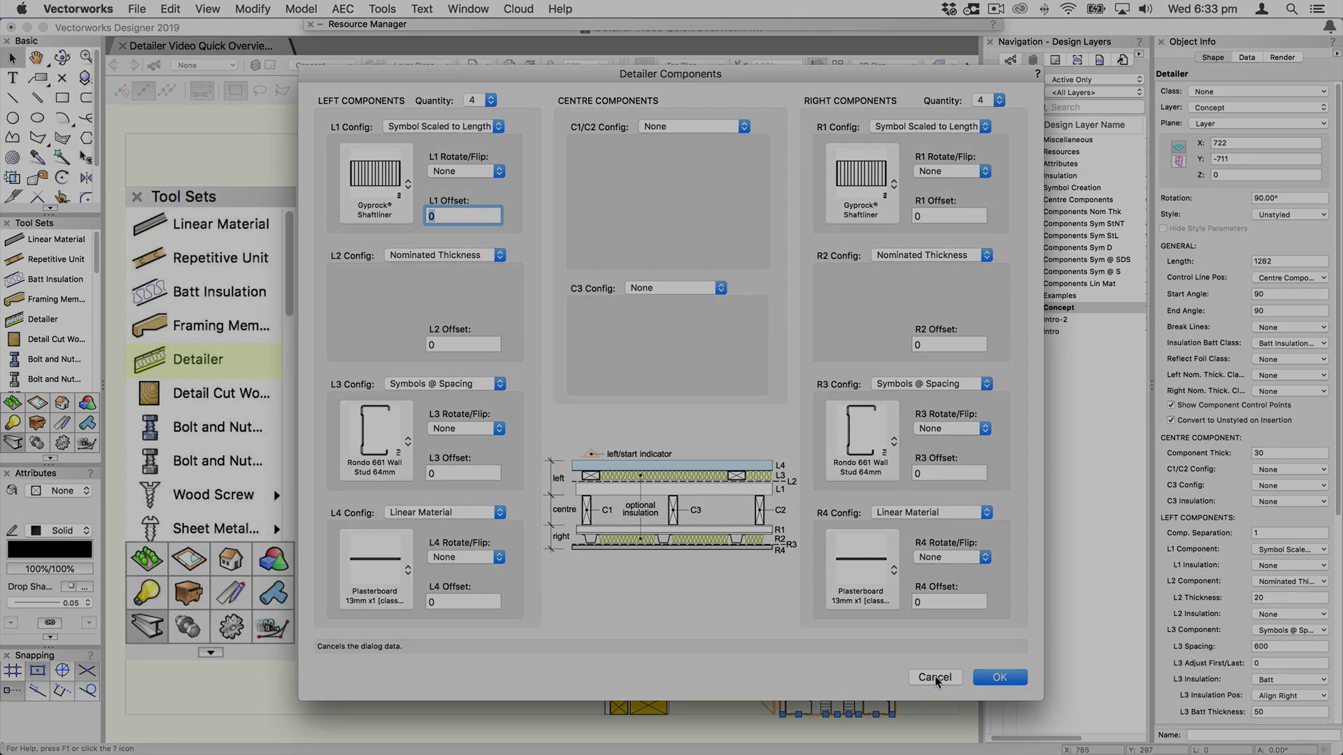
left_click(935, 677)
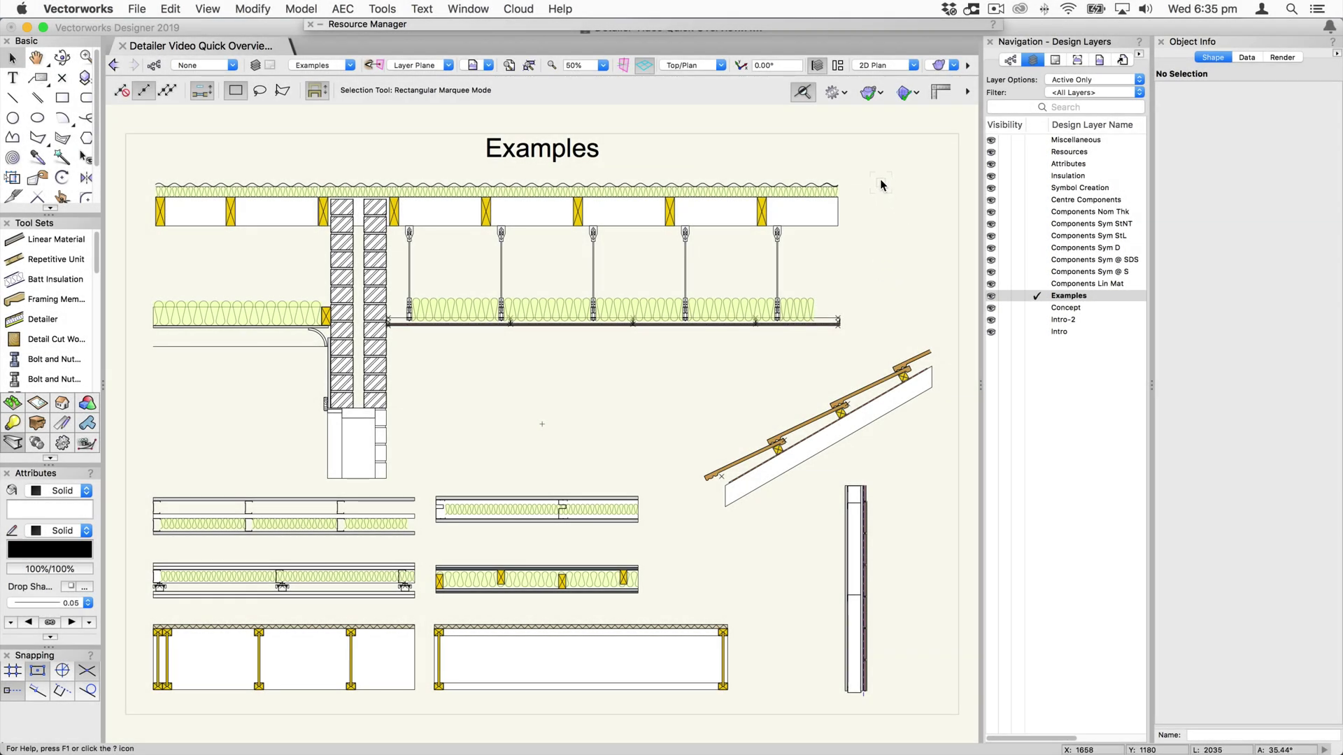
- Pan up to the roof and ceiling section and select the roof framing Detailer (length 2539)
scroll(880, 182, "up", 5)
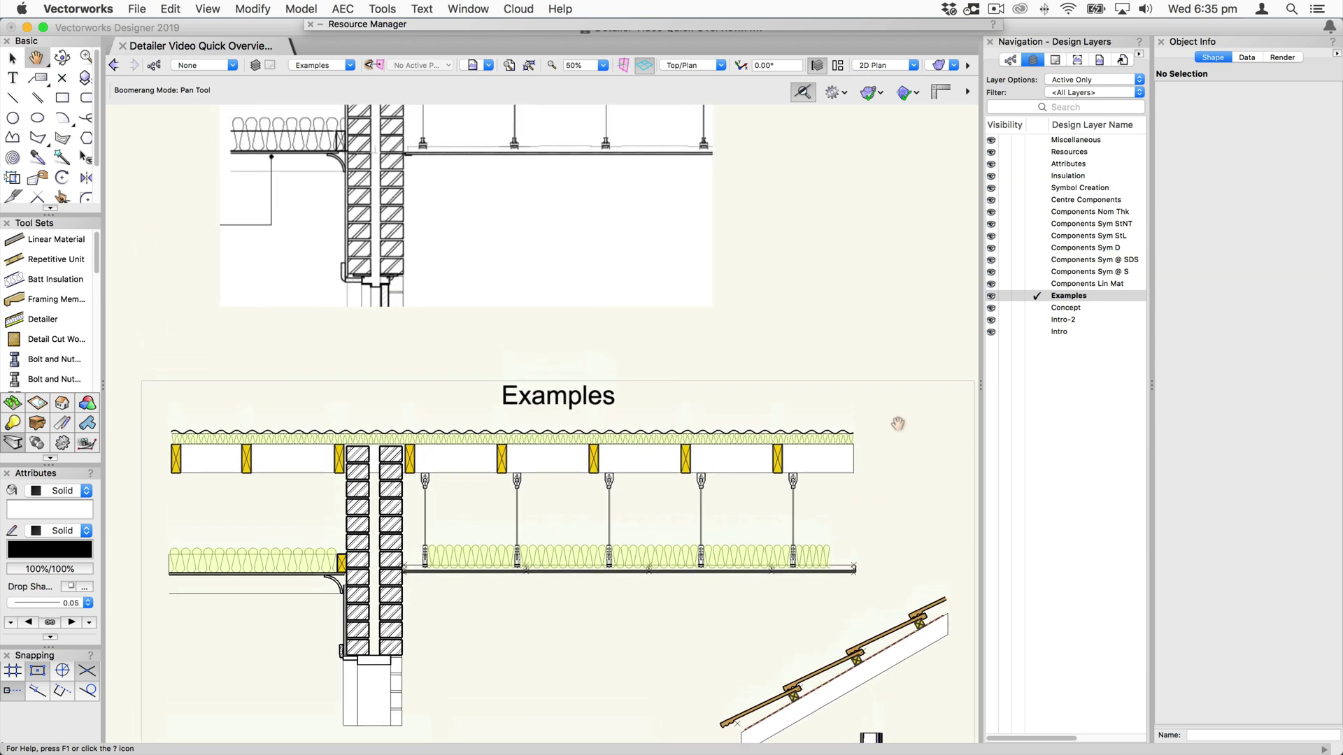
left_click_drag(602, 187, 601, 254)
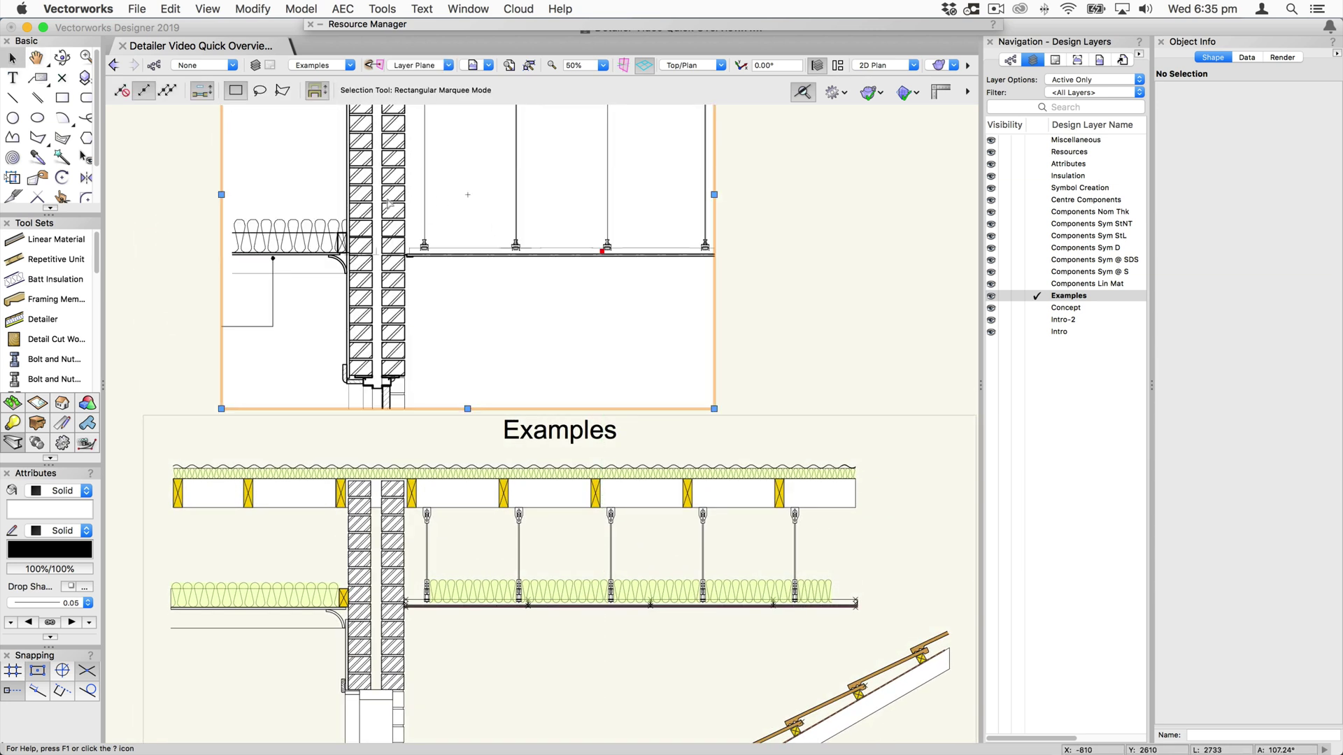
mouse_move(875, 210)
middle_mouse_down()
mouse_move(881, 294)
mouse_move(885, 259)
mouse_move(880, 283)
middle_mouse_up()
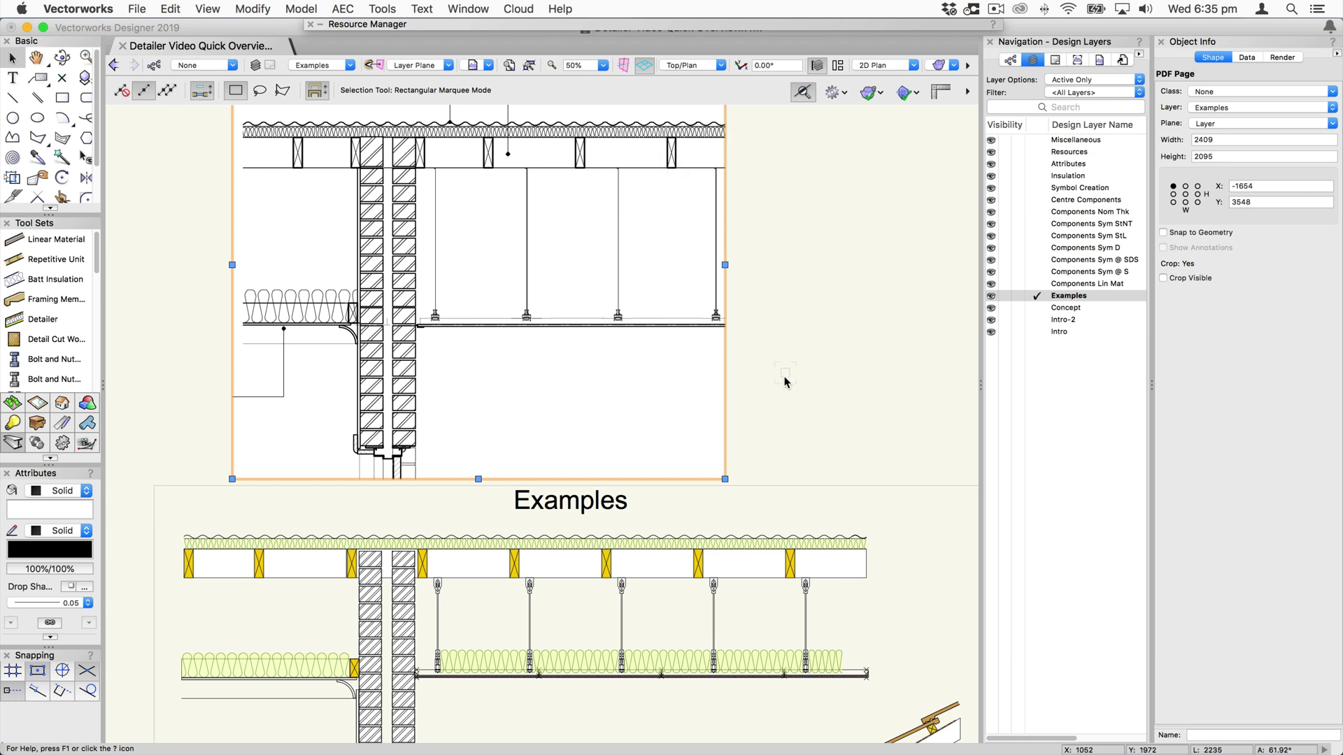
middle_click_drag(782, 377, 794, 231)
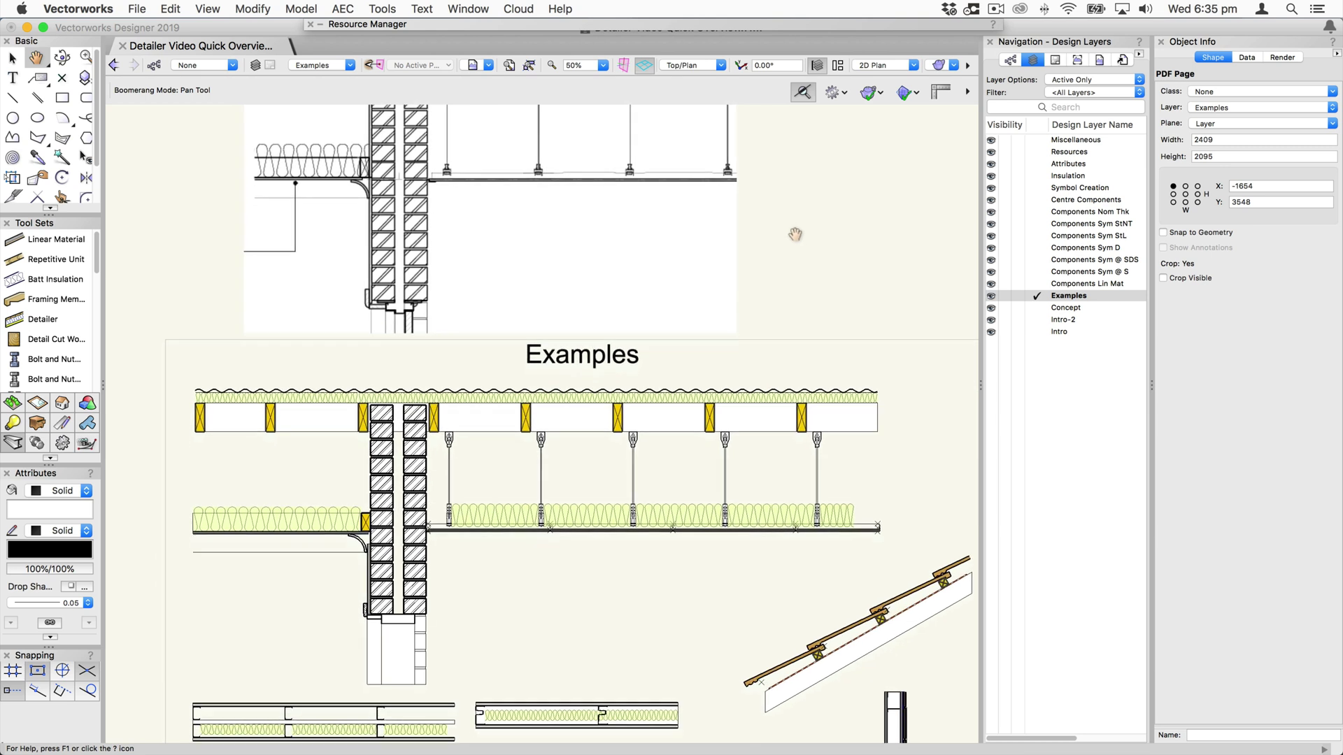
left_click(693, 393)
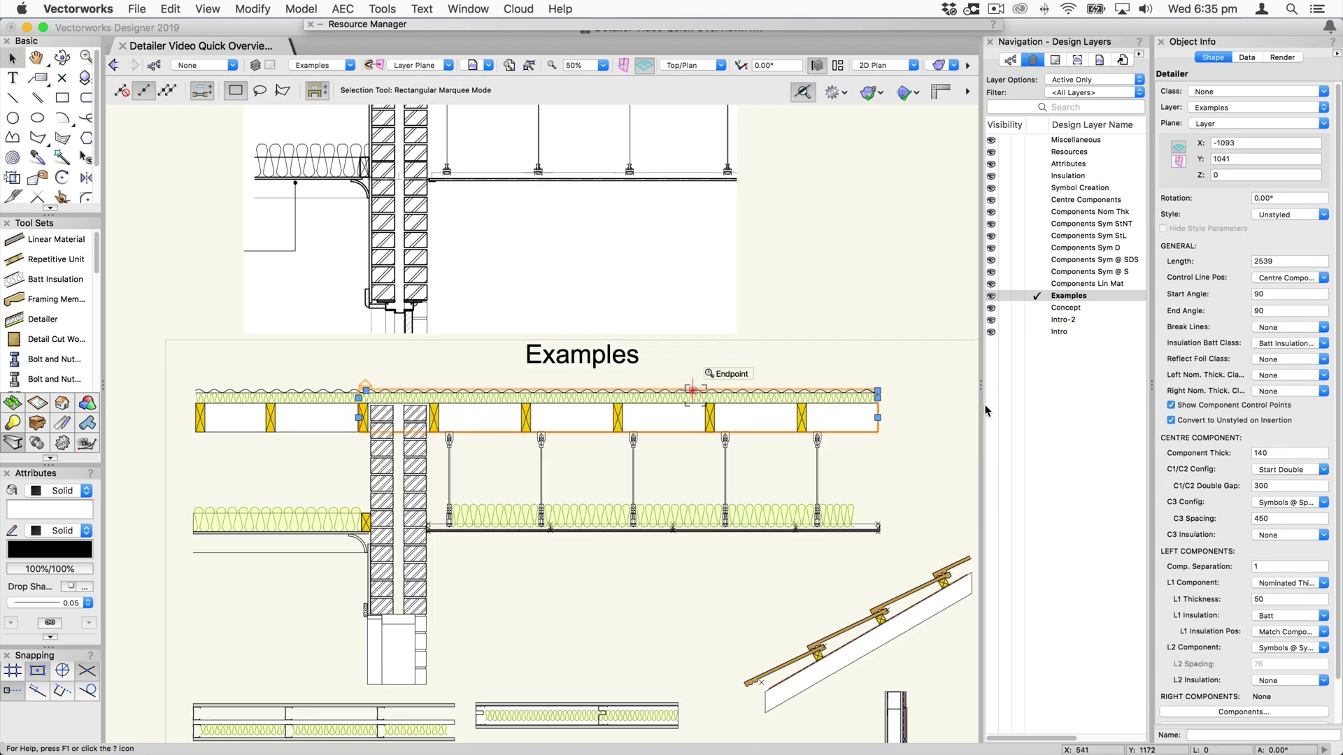
double_click(622, 400)
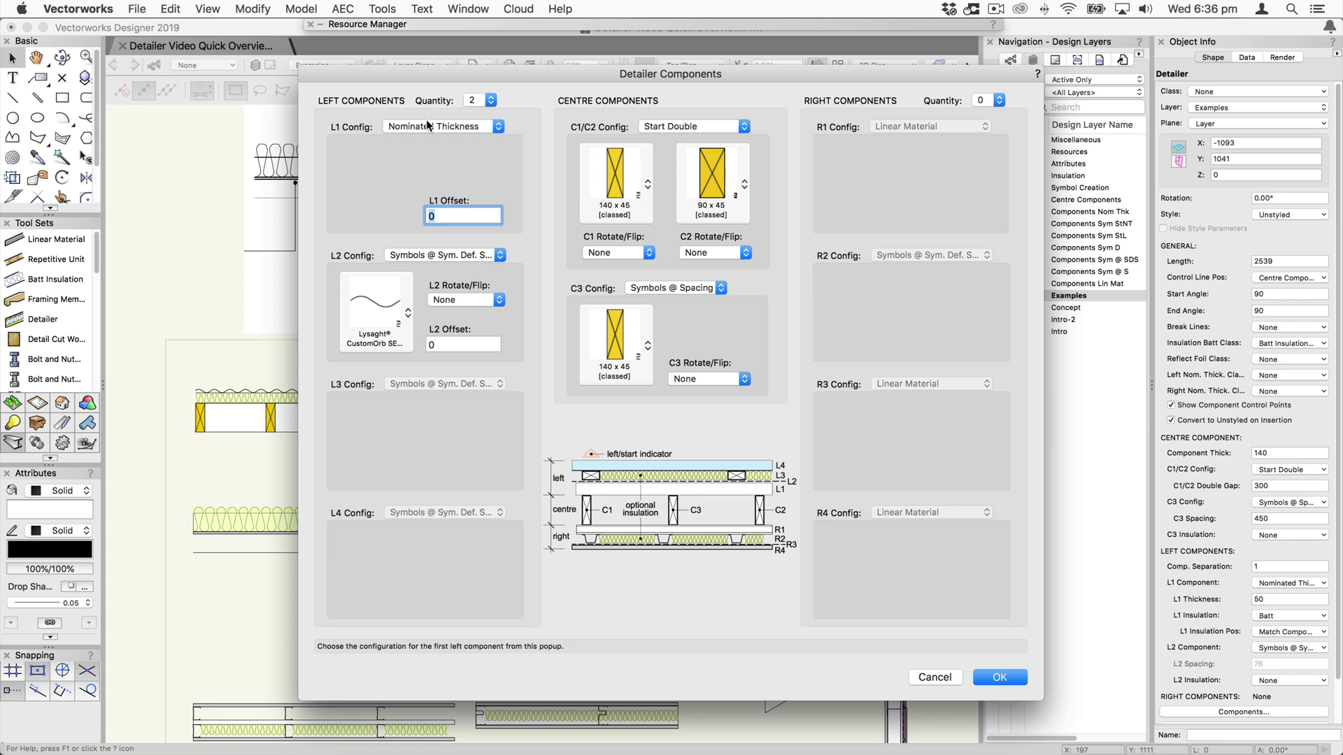
left_click_drag(376, 73, 652, 80)
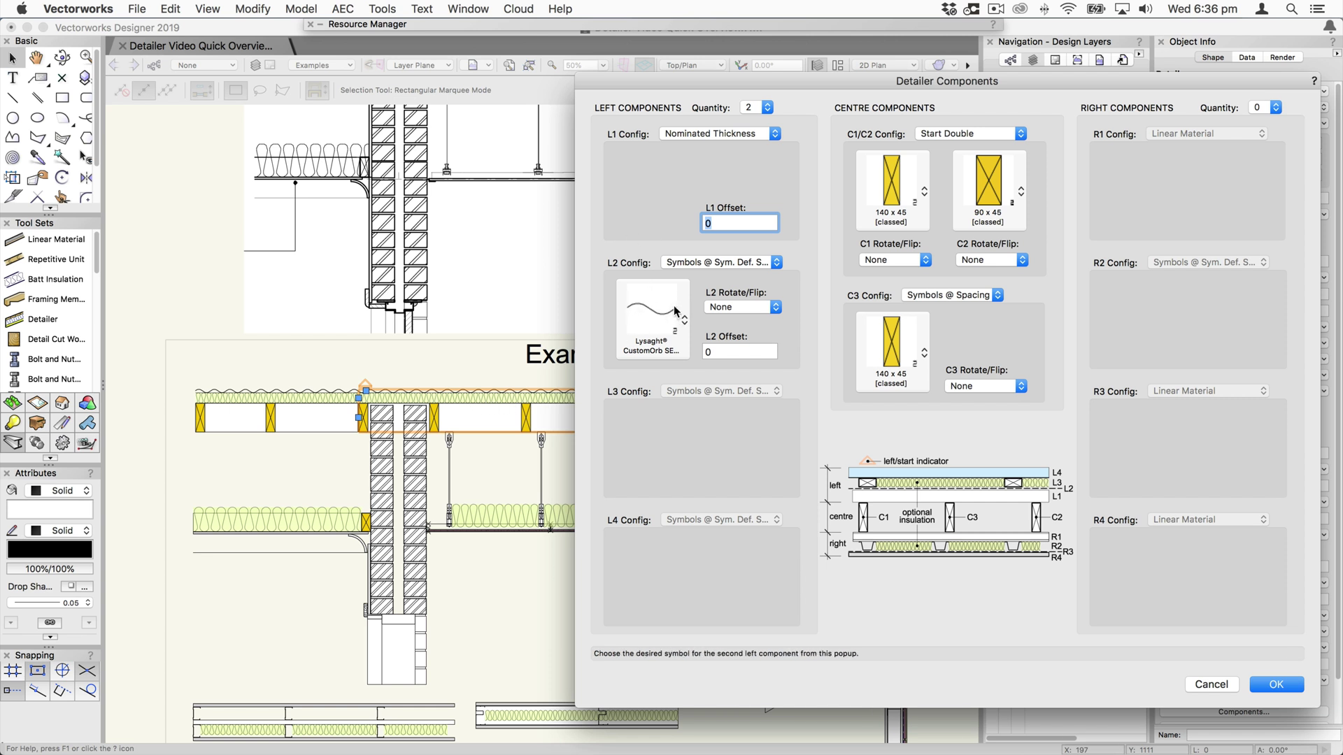
left_click_drag(813, 81, 531, 50)
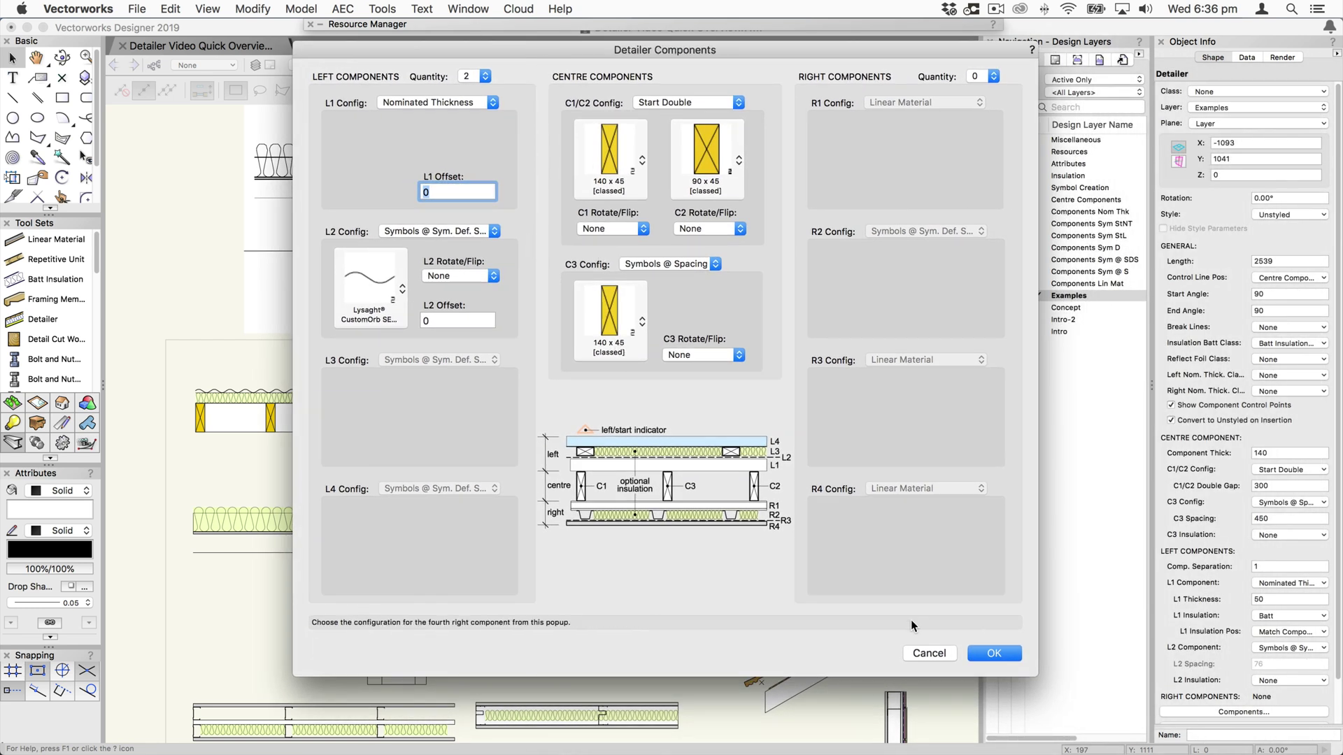
left_click(993, 653)
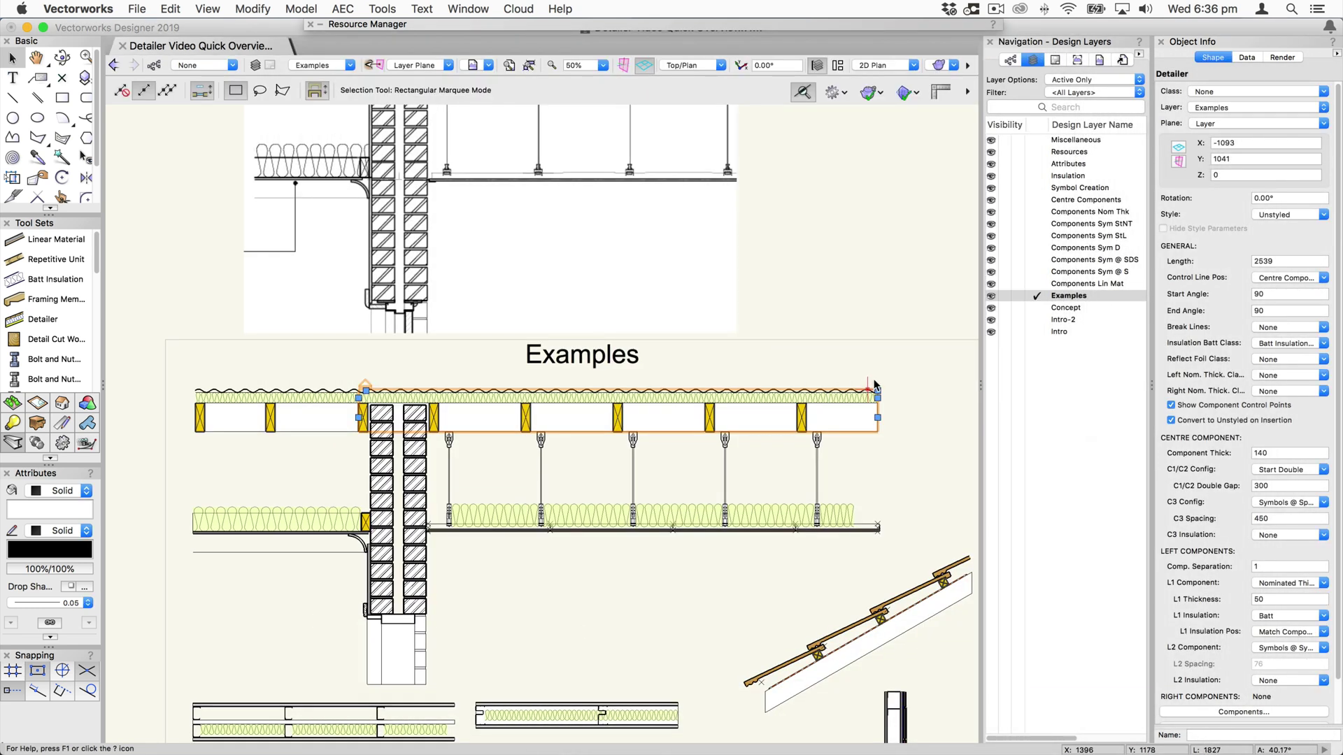
- Shorten the top foil layer at the roof's right end with its component control point
scroll(886, 392, "up", 4)
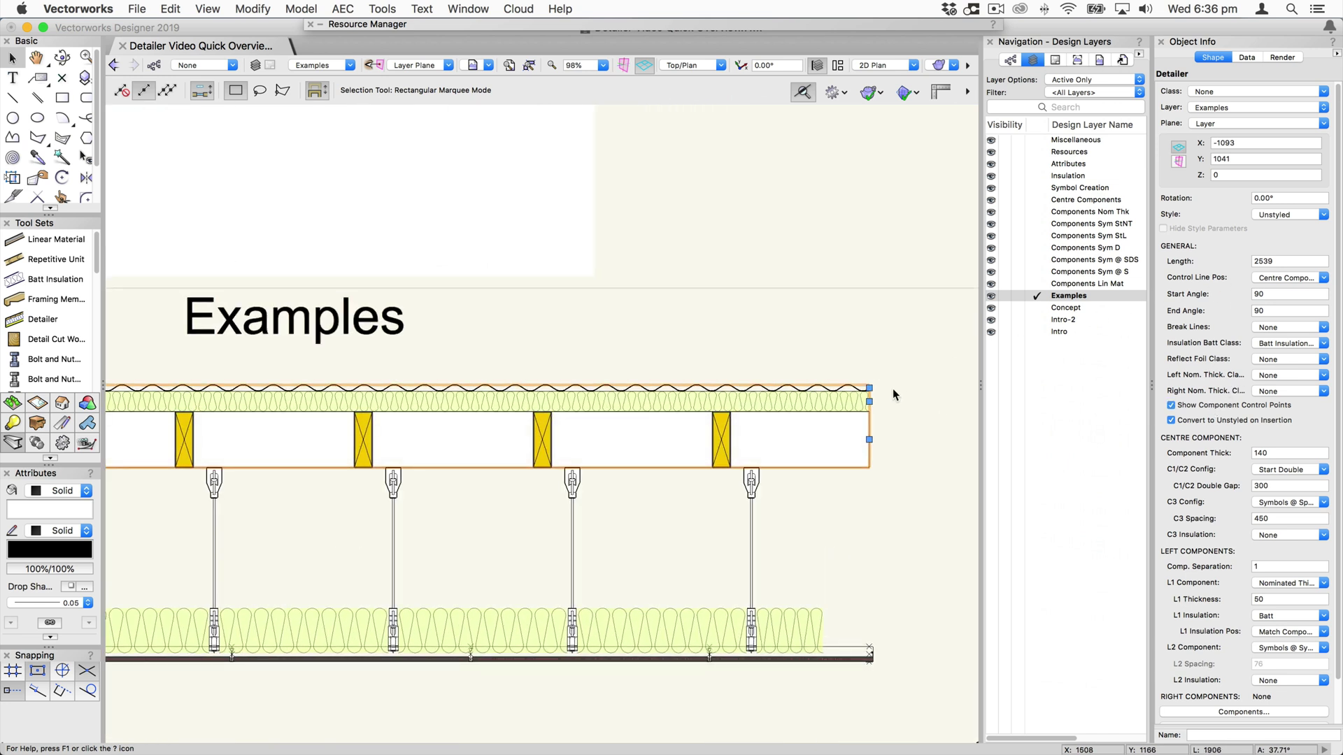
left_click_drag(869, 386, 844, 402)
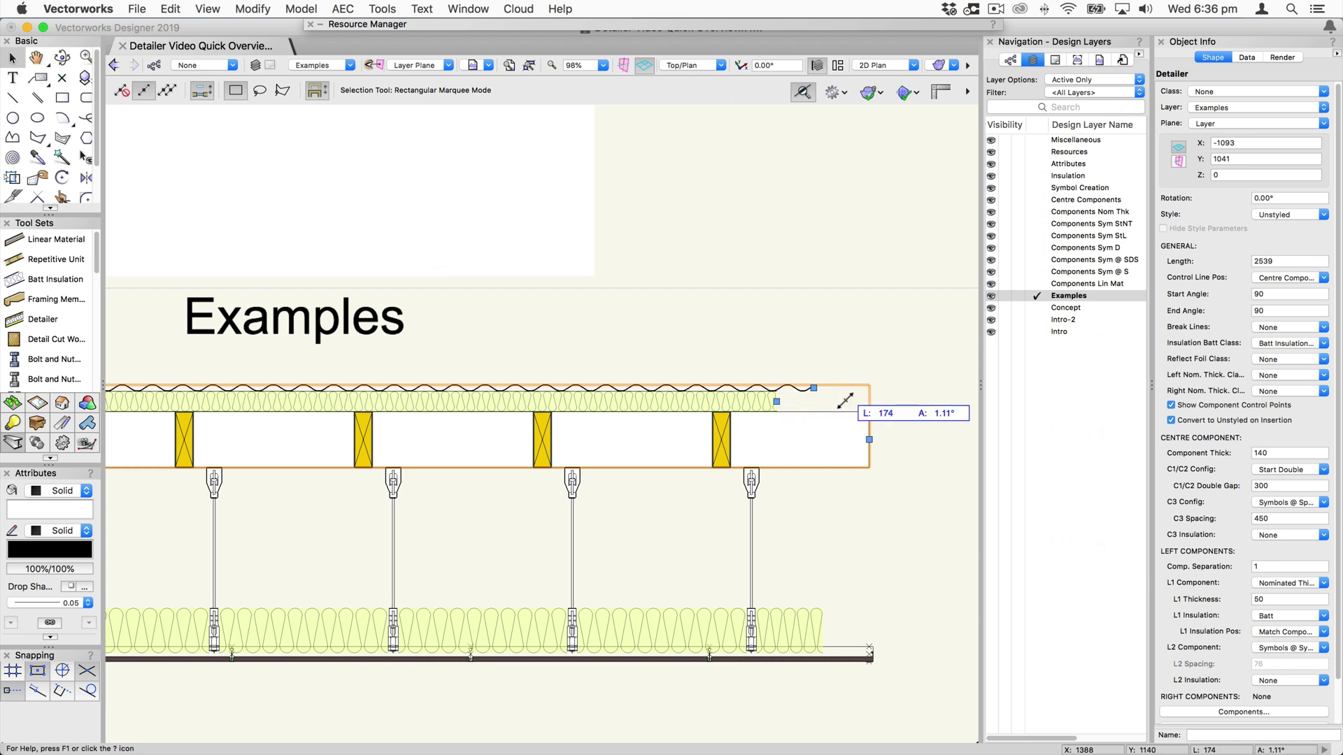
key("space")
key("h")
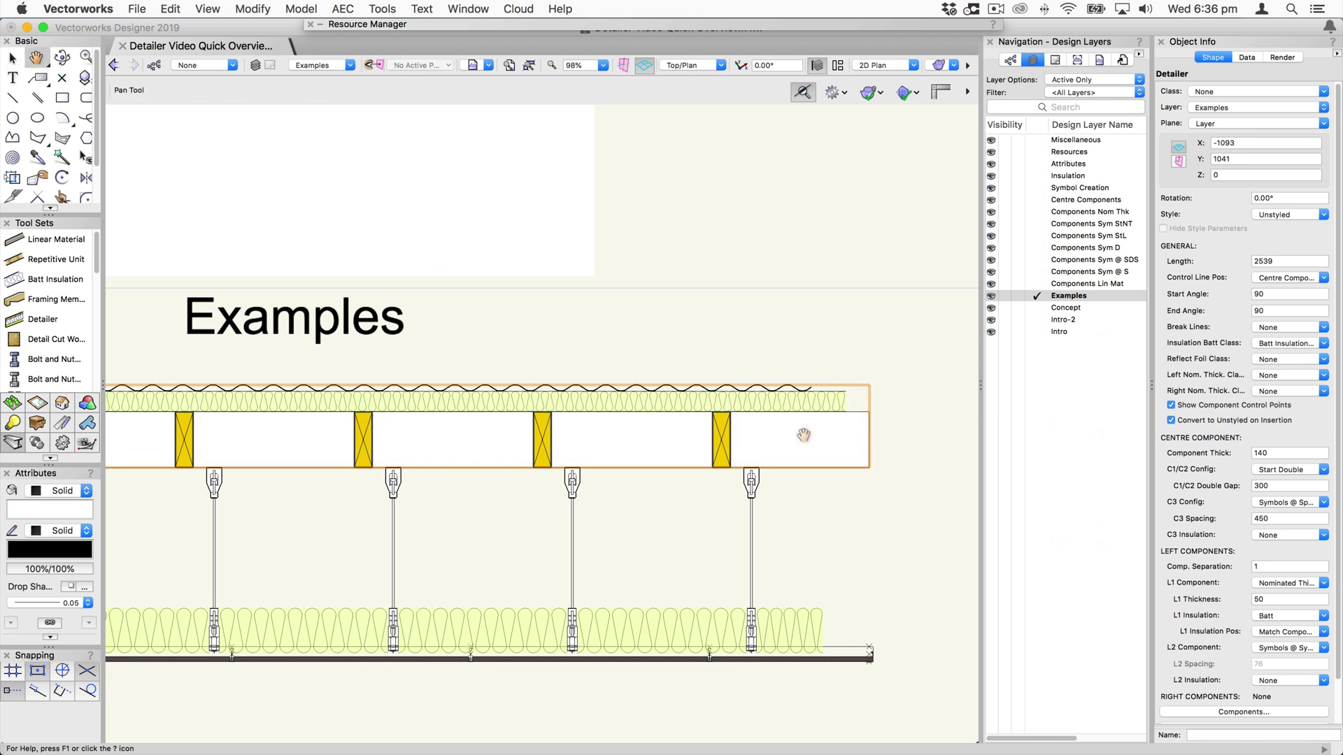
- Try moving the left roof piece further left, undo it, and select the brick wall section
left_click(298, 364)
mouse_move(314, 360)
left_mouse_down()
mouse_move(875, 372)
mouse_move(894, 355)
left_mouse_up()
left_click(438, 394)
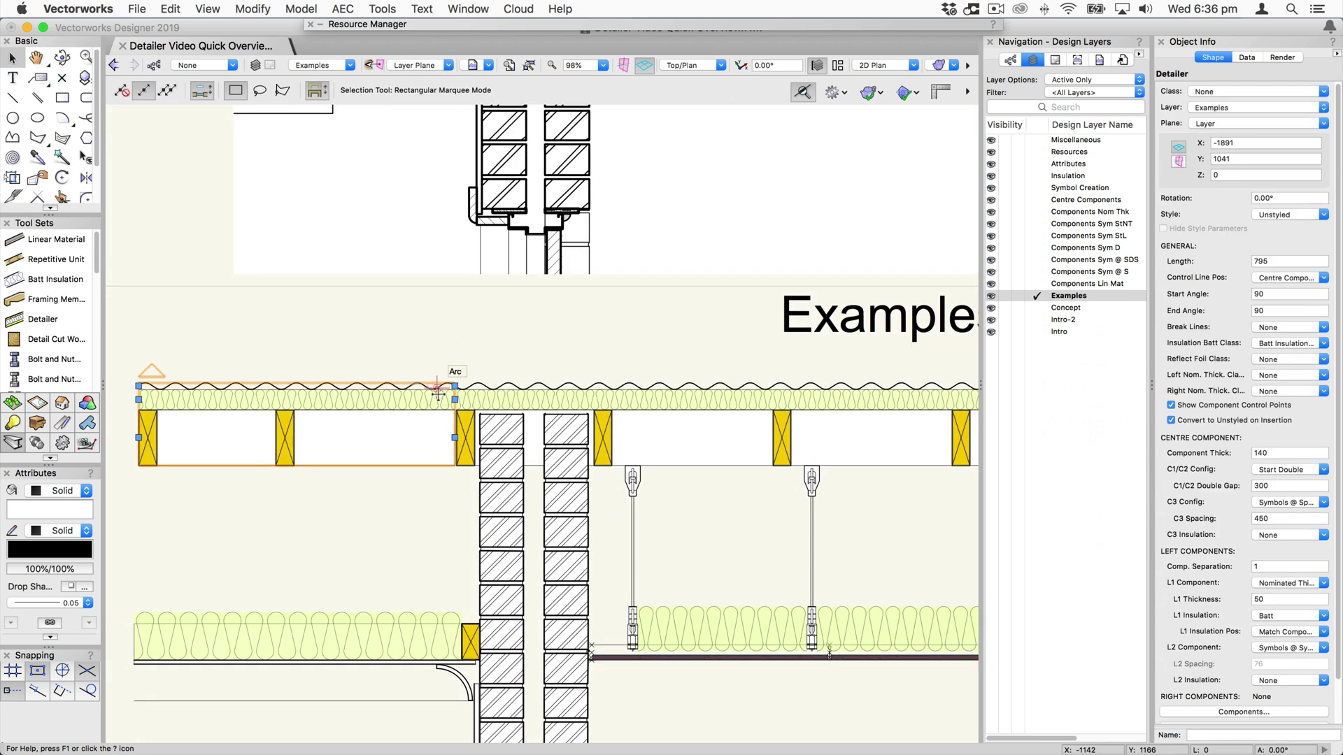
left_click_drag(426, 394, 373, 394)
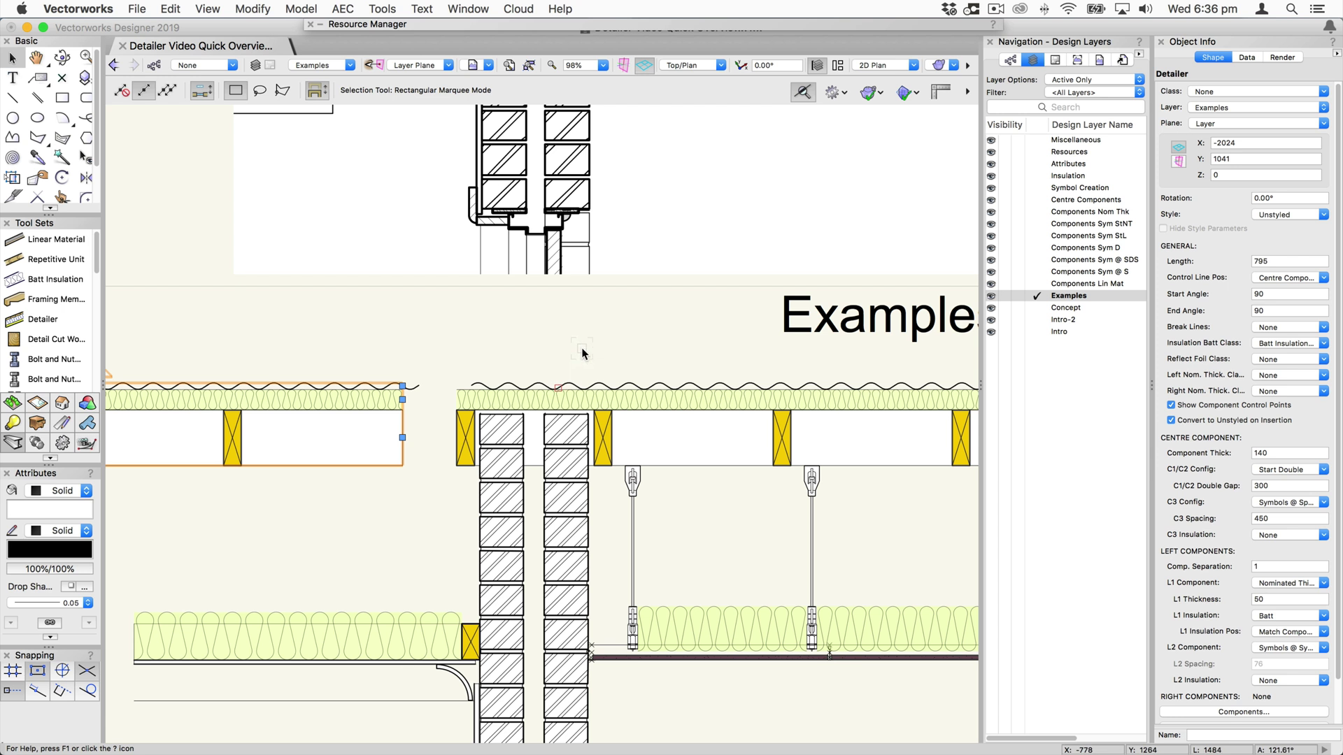
key("super+z")
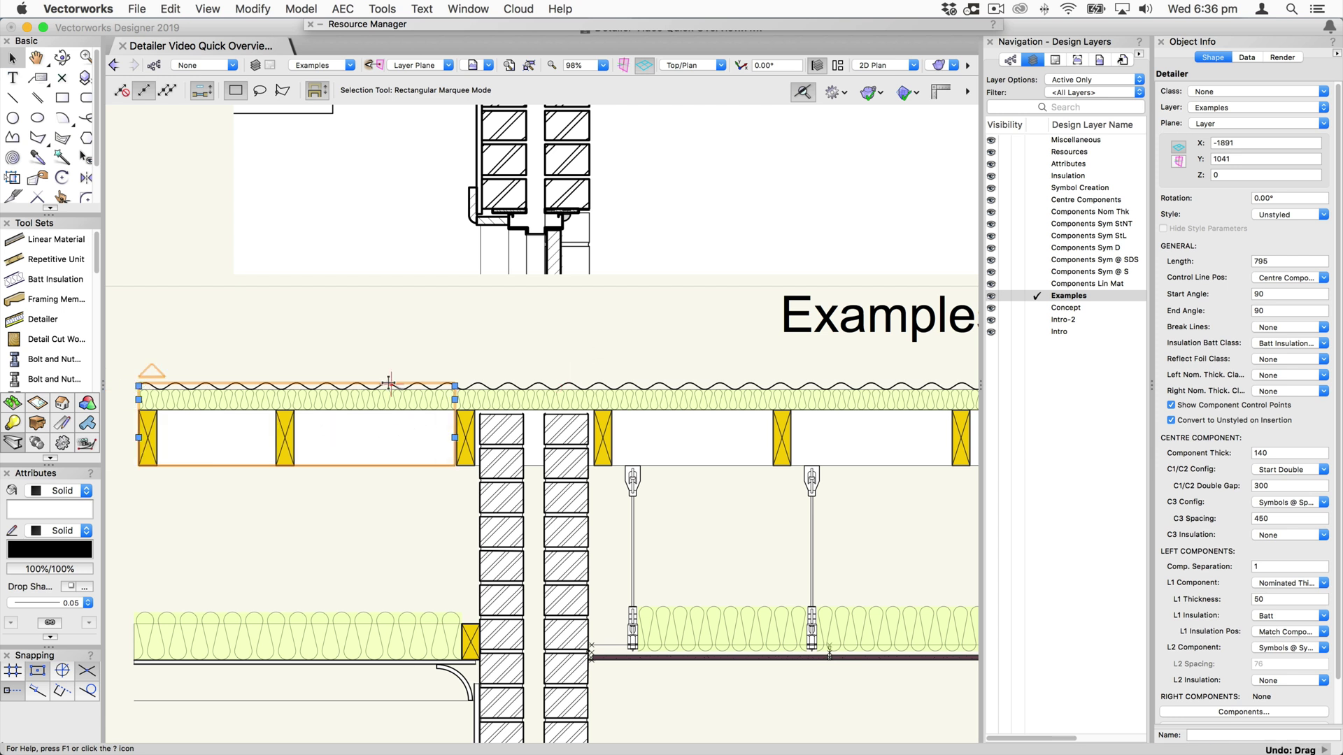
left_click(452, 348)
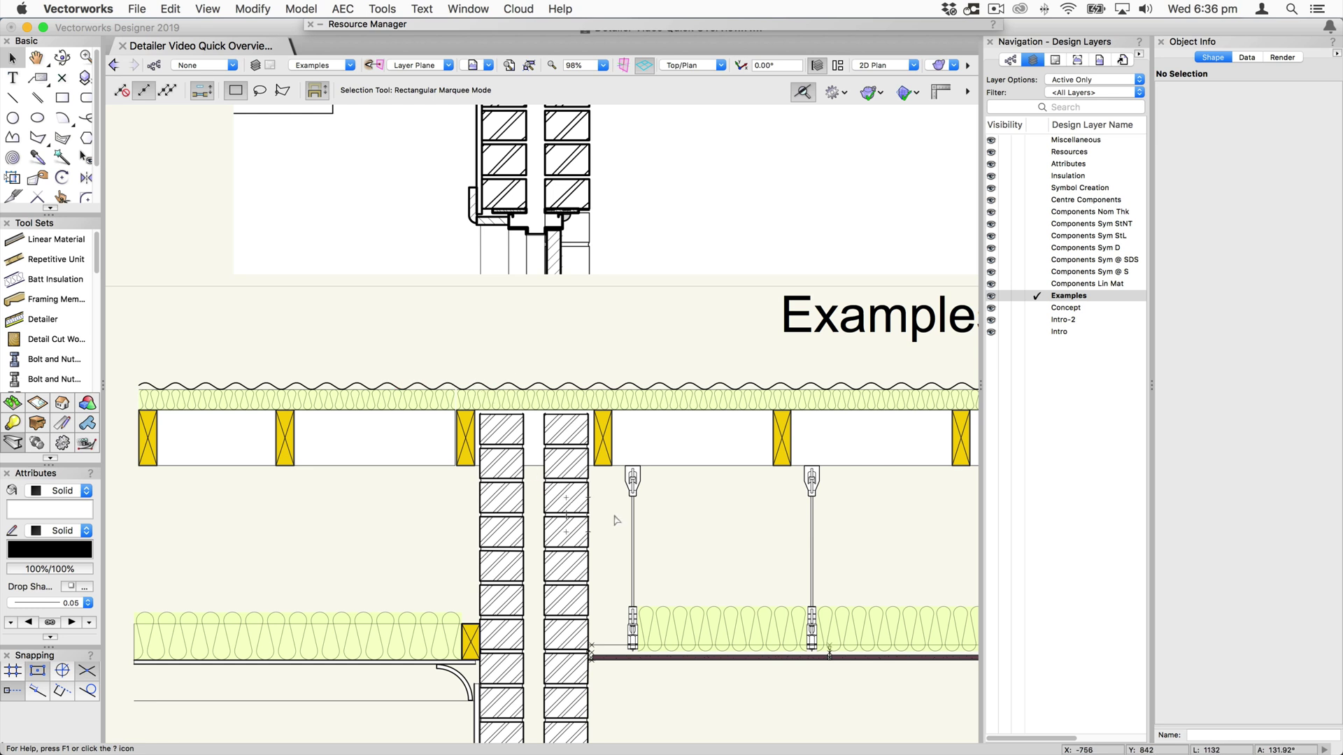
left_click(518, 513)
- Trial-shorten the brick wall by lowering its top, undo back to length 1032, and zoom to its base
scroll(470, 360, "down", 5)
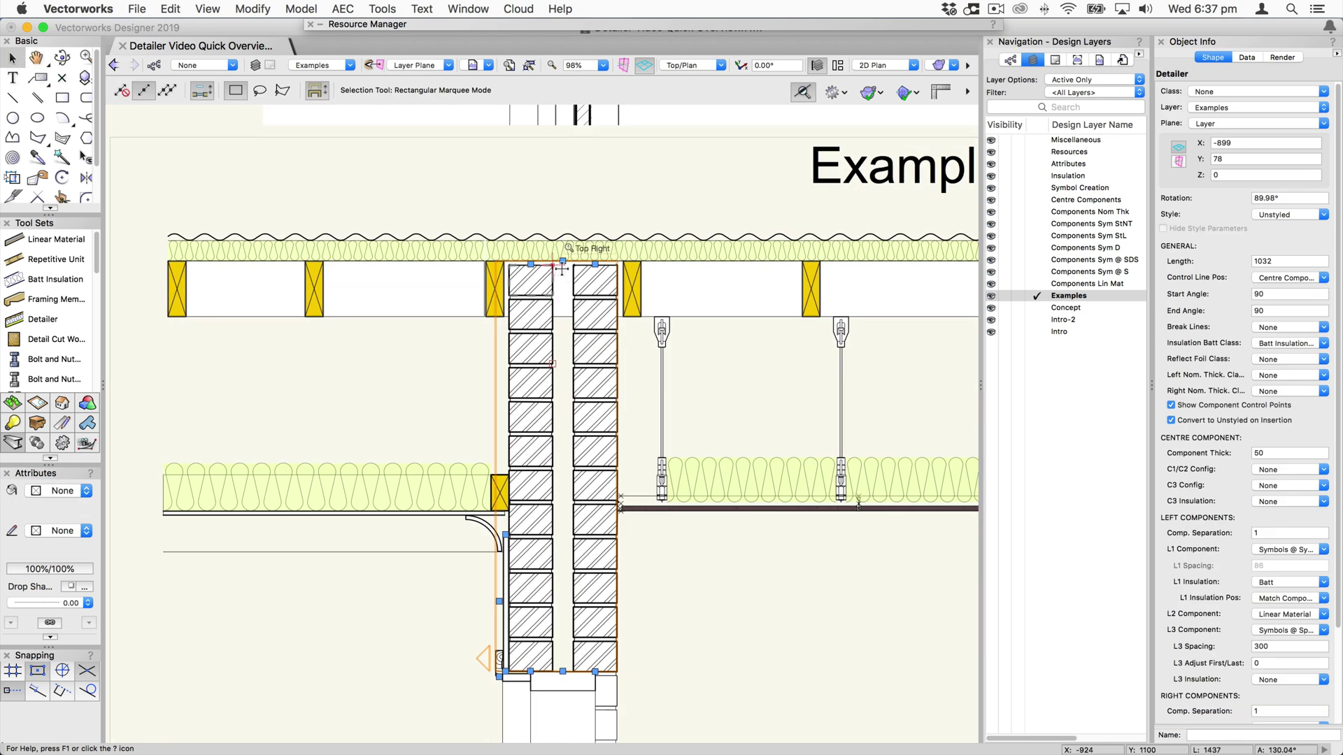
left_click_drag(563, 260, 563, 402)
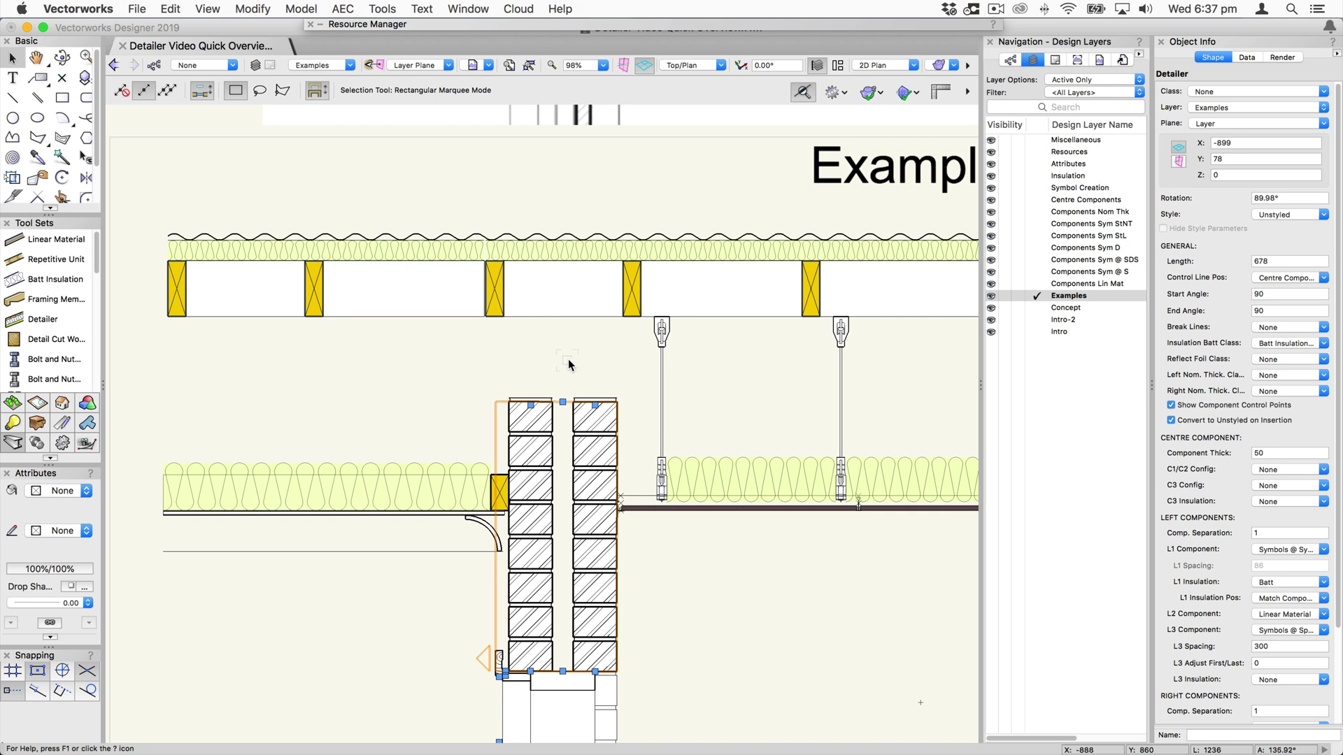
key("super+z")
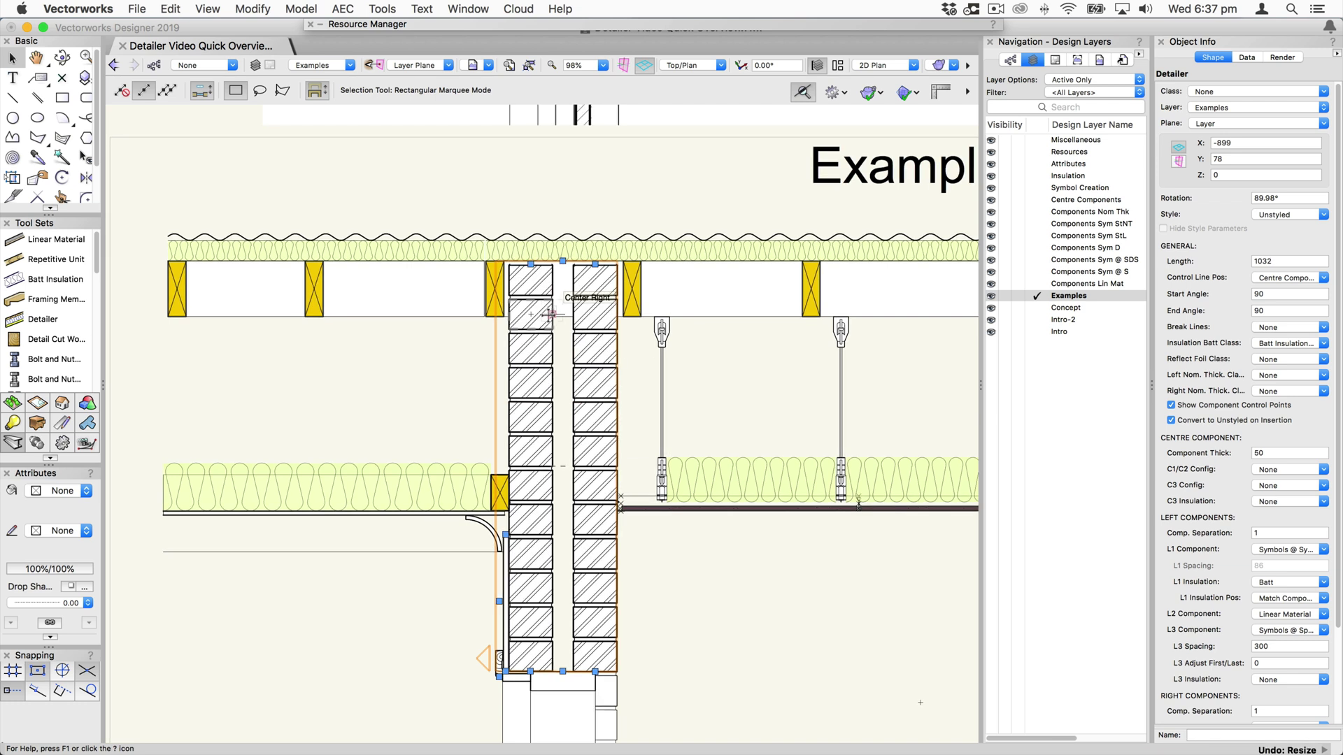
scroll(515, 437, "down", 5)
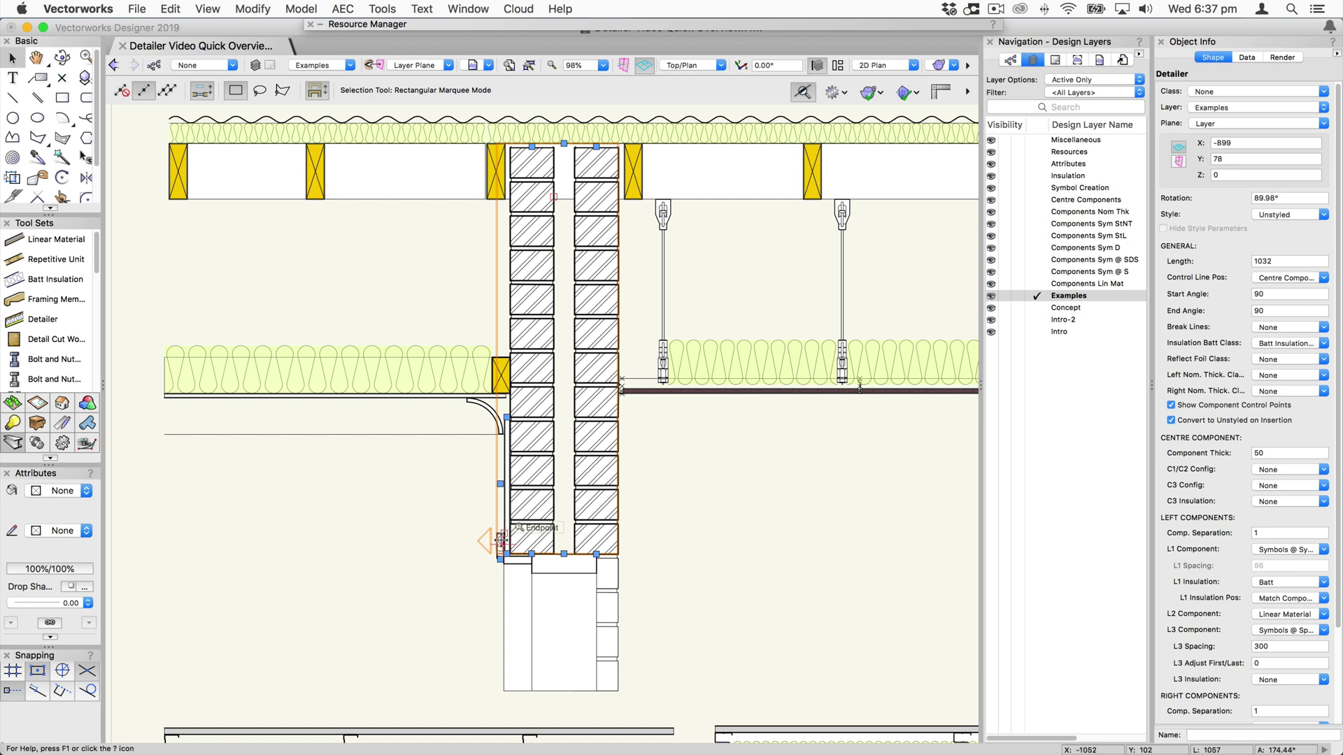
scroll(501, 544, "up", 3)
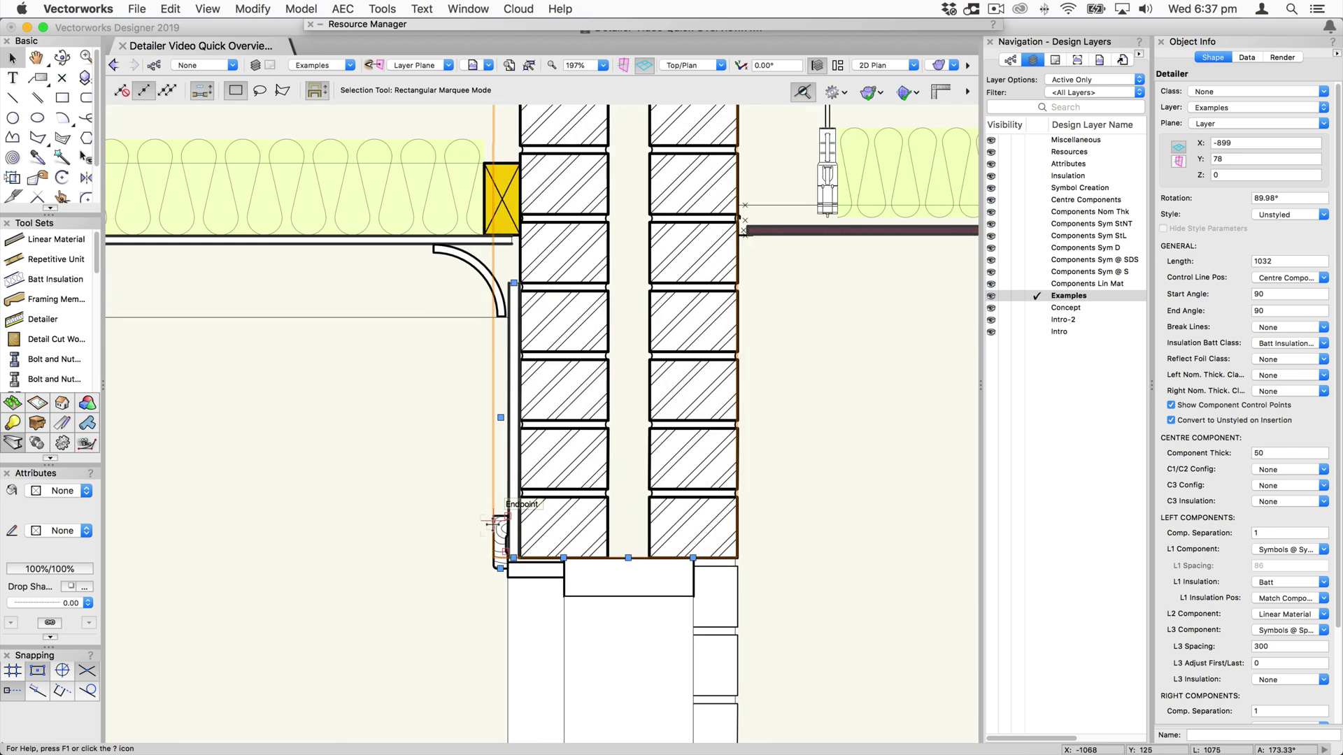
- Review the brick wall's brick and plasterboard components in Detailer Components, then cancel unchanged
double_click(556, 471)
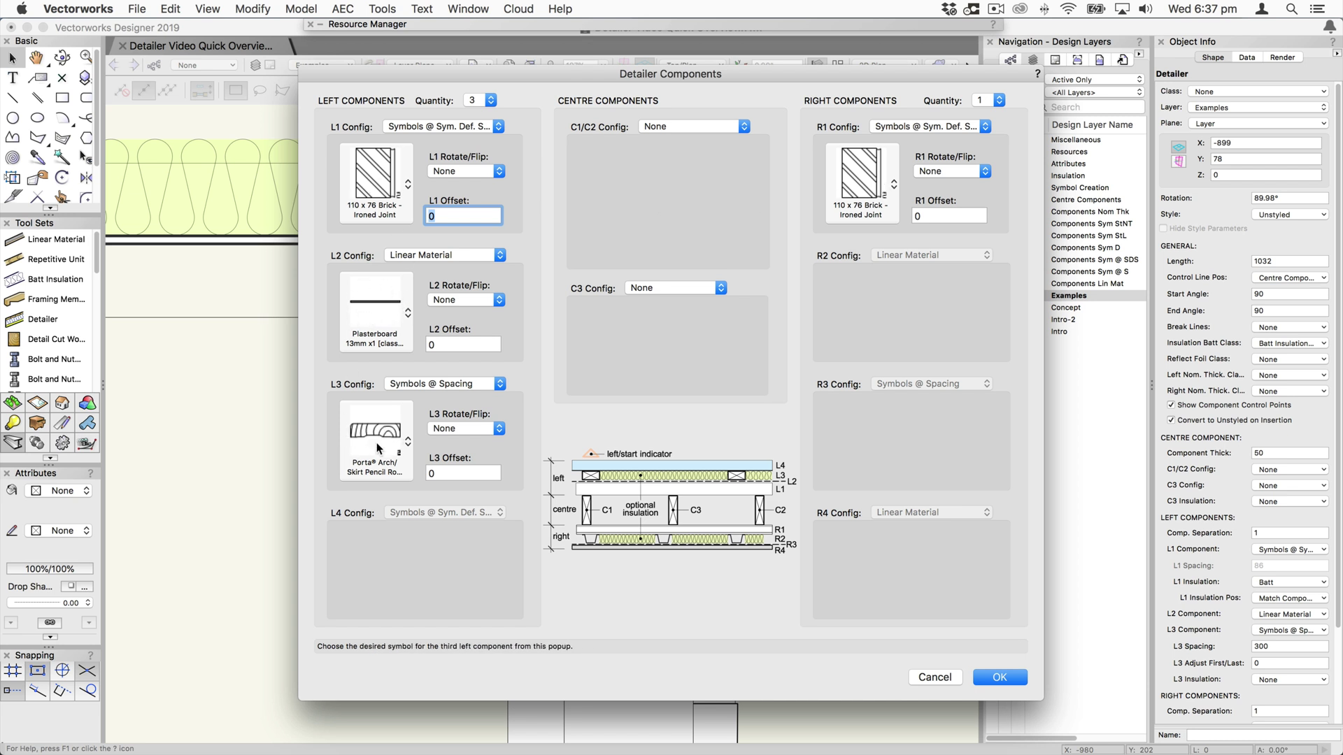
left_click(936, 677)
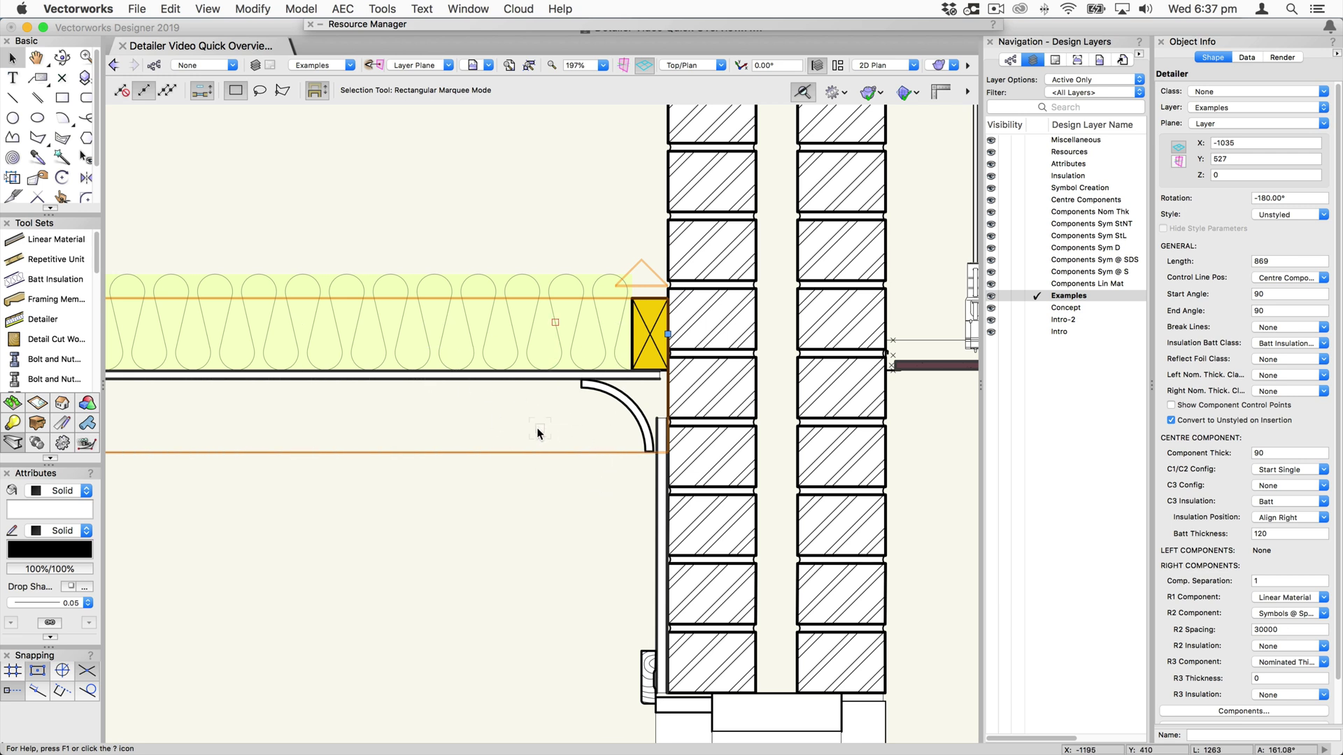
- Select the suspended ceiling, hide its component control points and shorten it from the right end
scroll(522, 426, "down", 5)
mouse_move(846, 443)
middle_mouse_down()
mouse_move(449, 482)
mouse_move(393, 474)
middle_mouse_up()
scroll(410, 465, "down", 2)
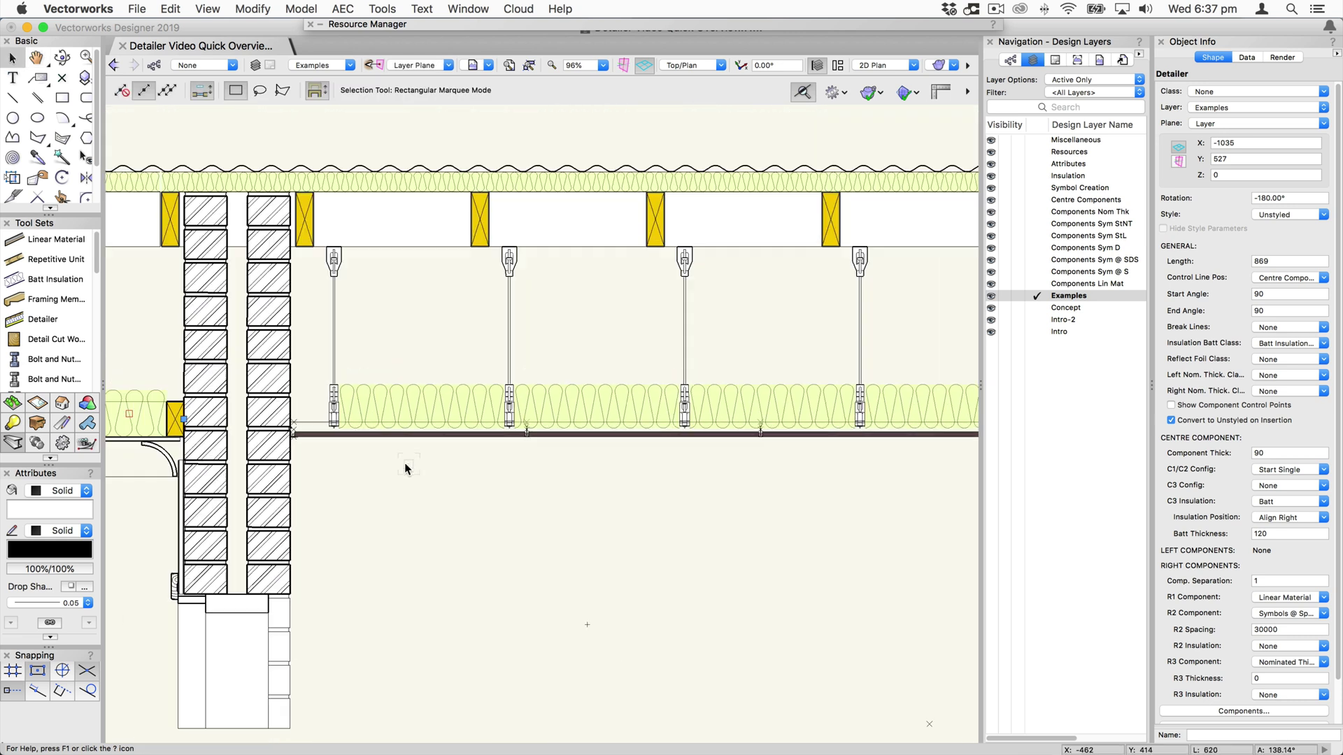
middle_click_drag(559, 429, 443, 417)
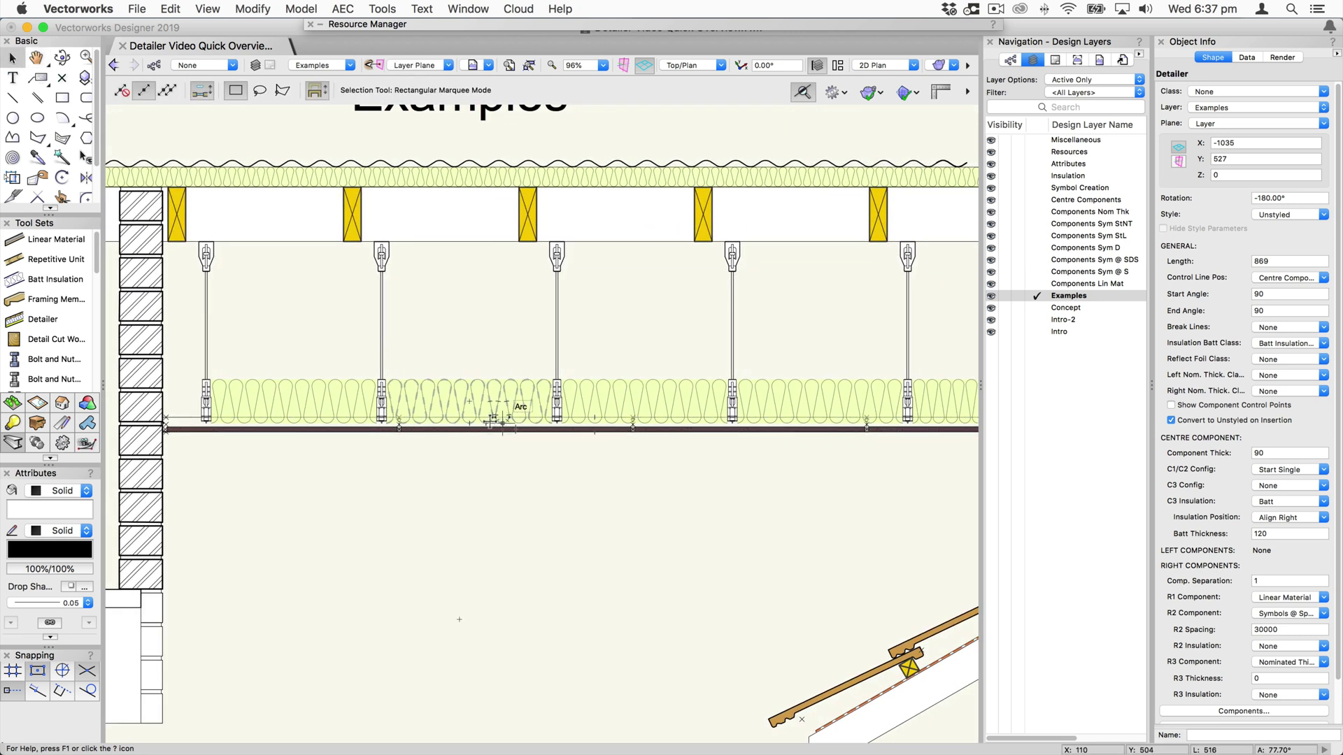
left_click(459, 384)
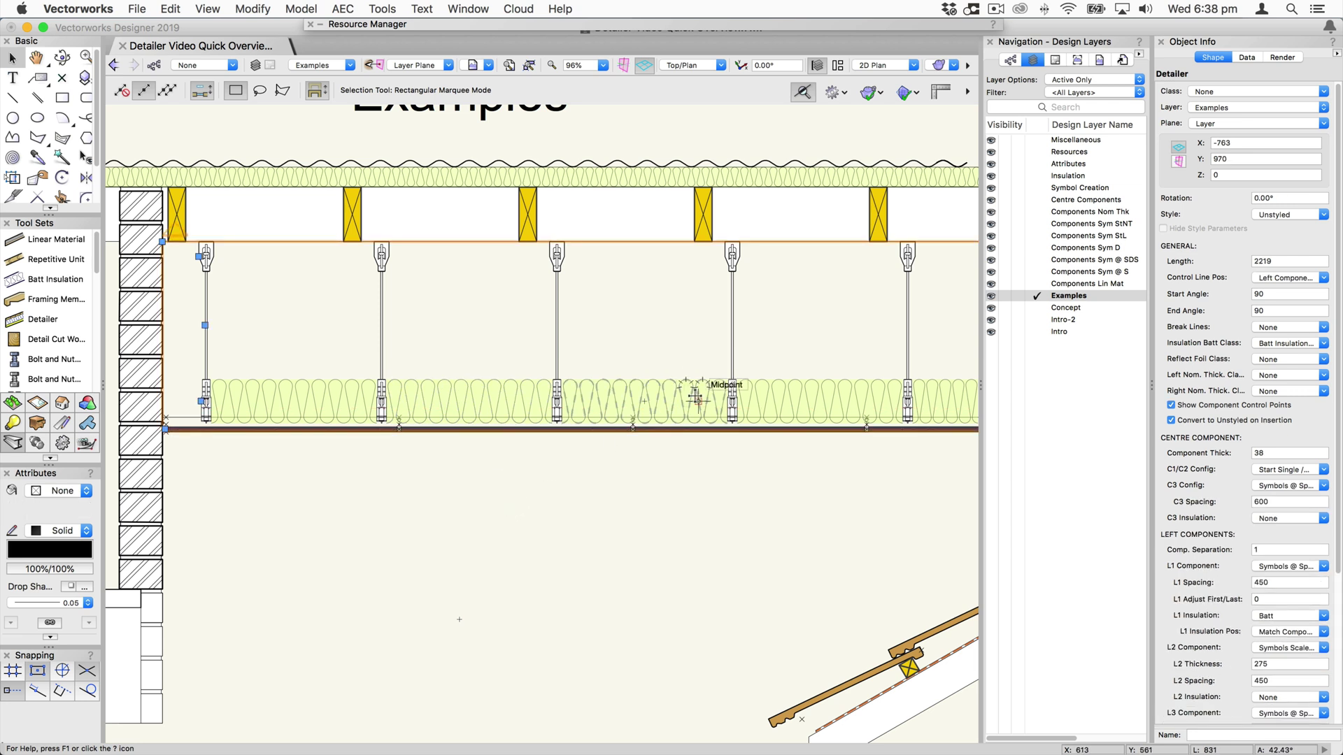
scroll(766, 374, "right", 3)
scroll(765, 374, "up", 1)
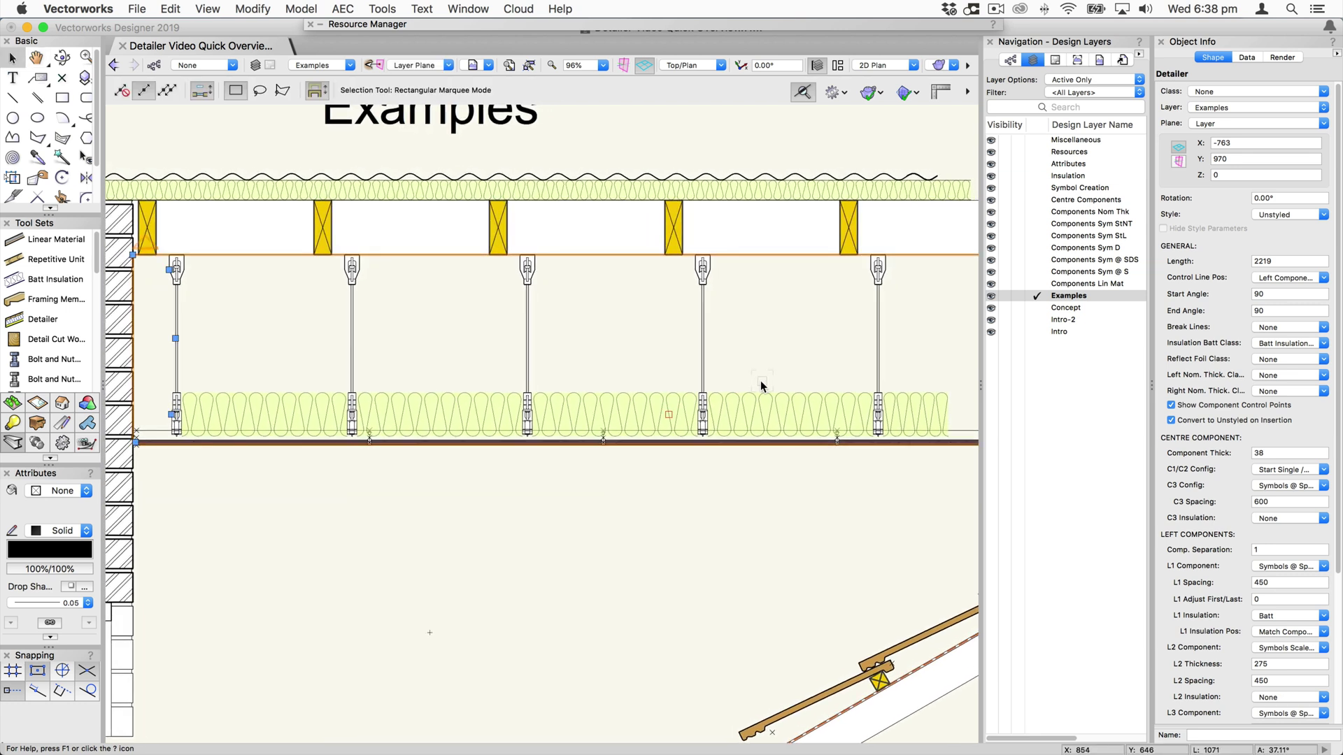
scroll(762, 386, "down", 2)
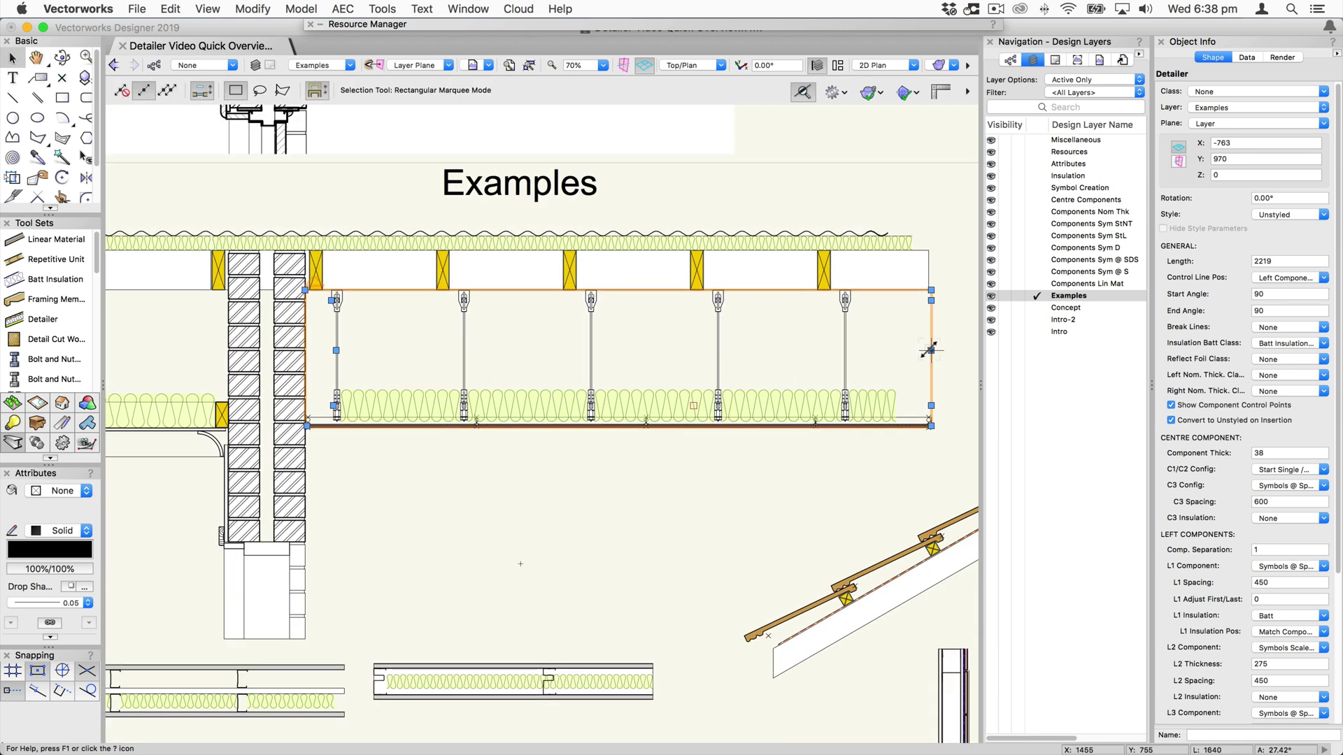
left_click(1189, 407)
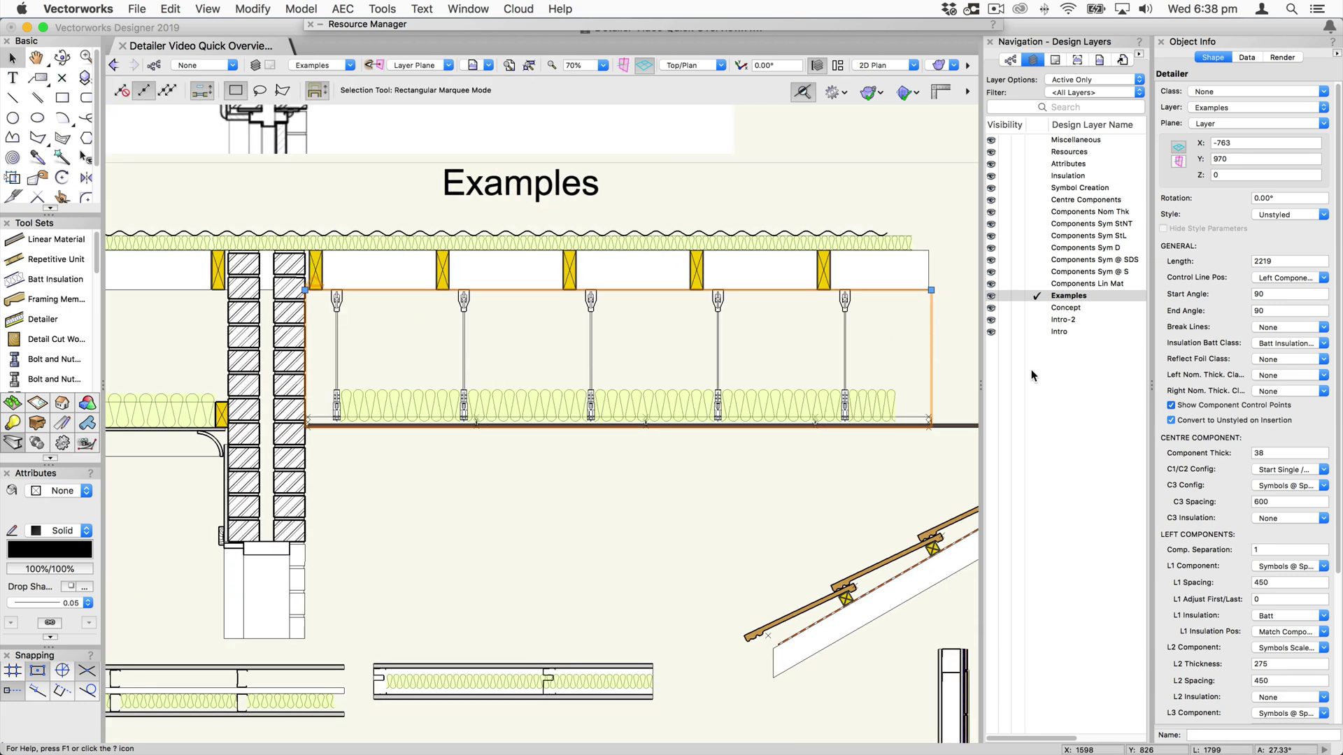
mouse_move(931, 289)
left_mouse_down()
mouse_move(742, 290)
mouse_move(928, 290)
left_mouse_up()
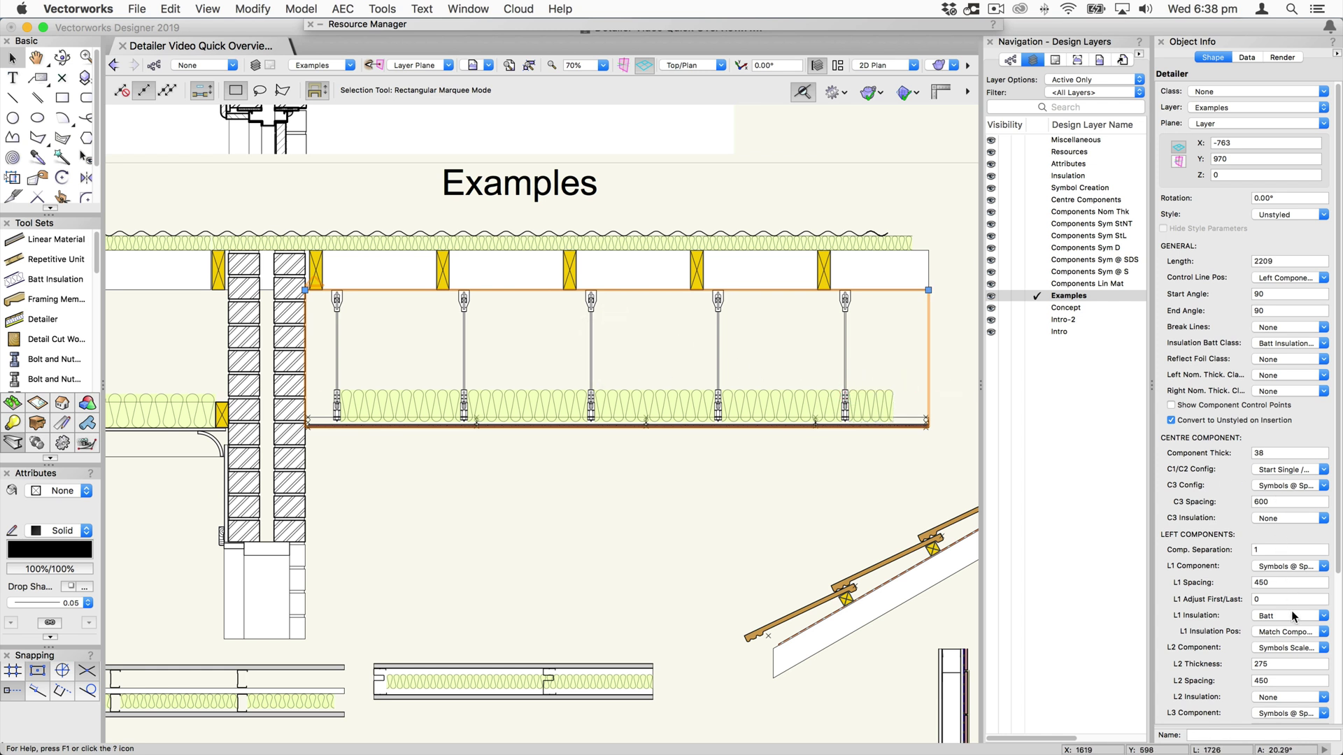
- Set the ceiling's L2 Thickness to 400, then hide the brick wall's component control points
scroll(1291, 617, "down", 1)
left_click(1272, 653)
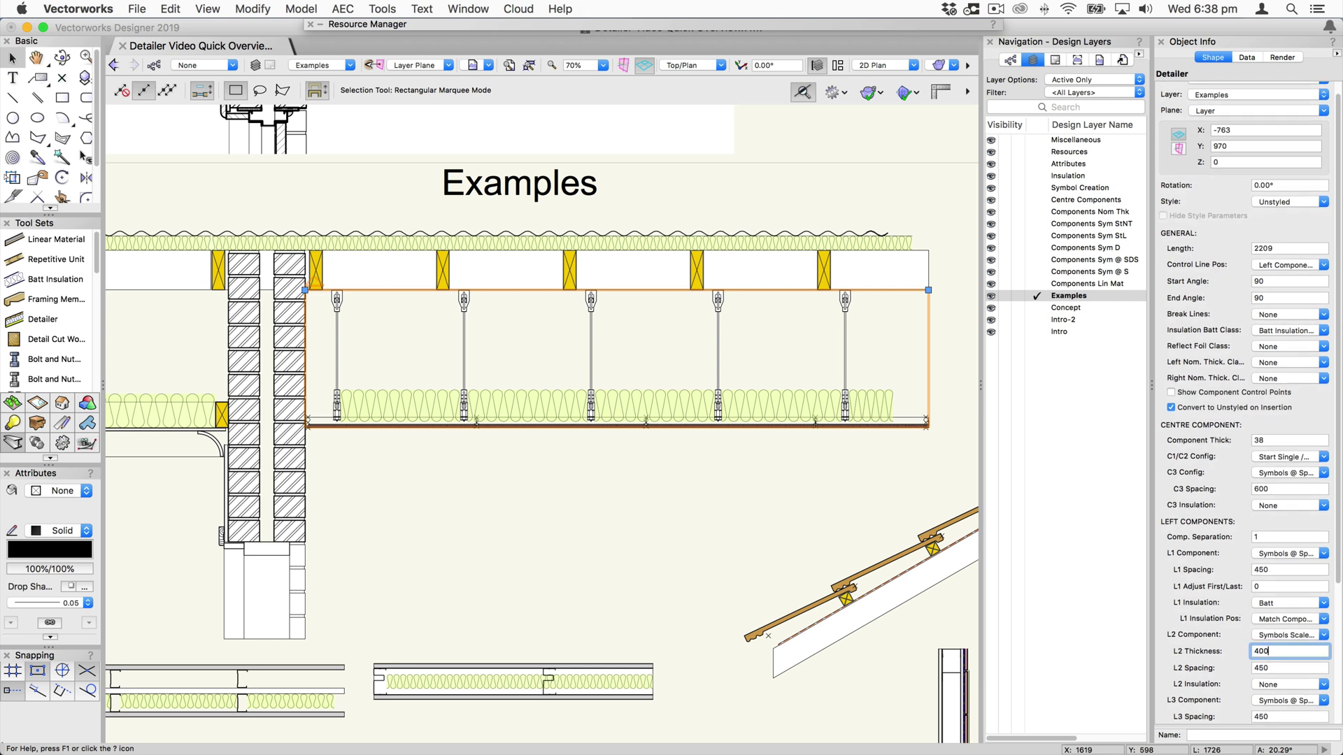
key("Return")
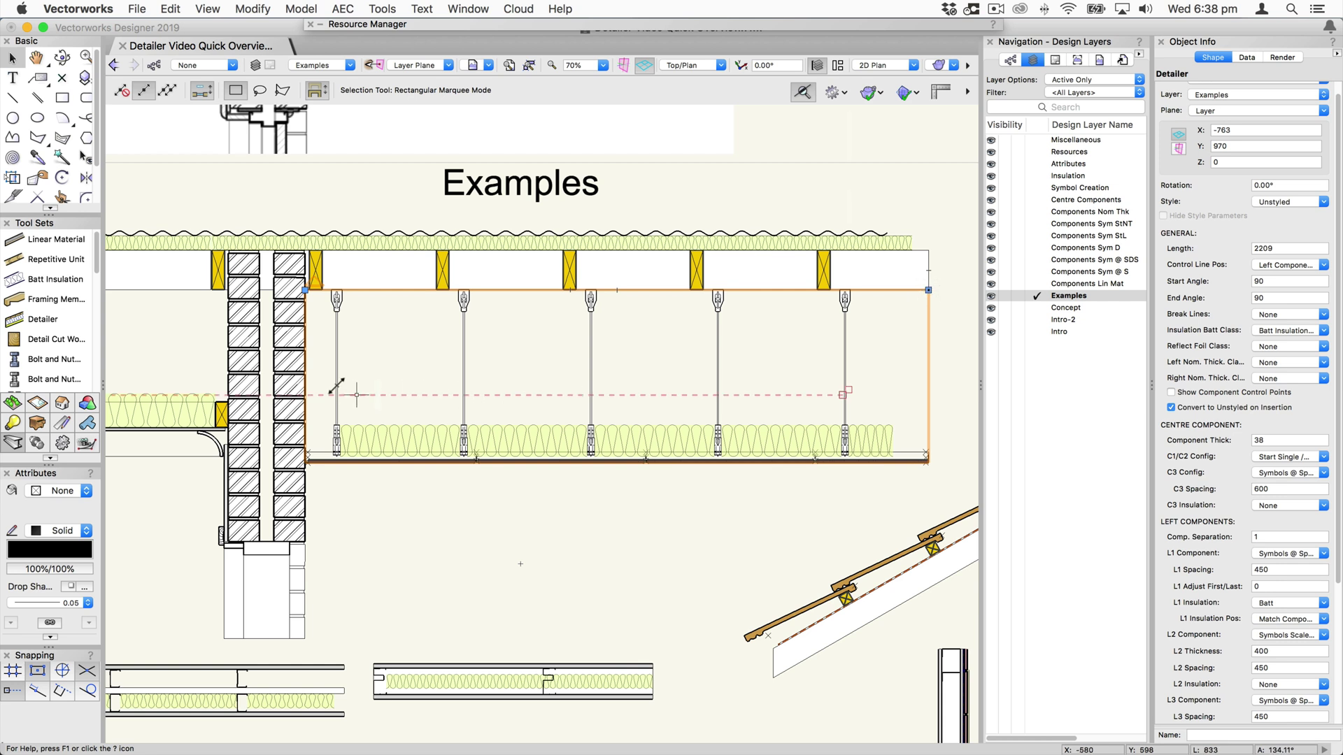
left_click(290, 374)
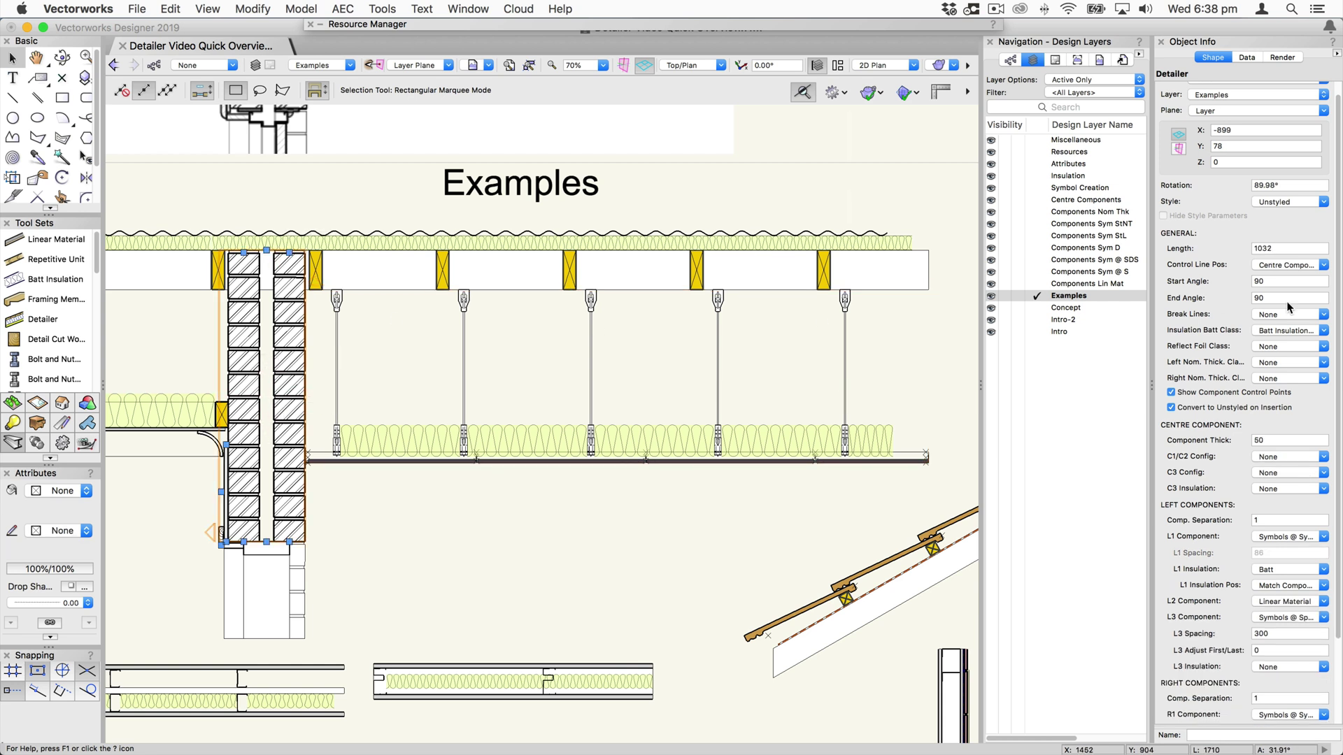
left_click(1191, 394)
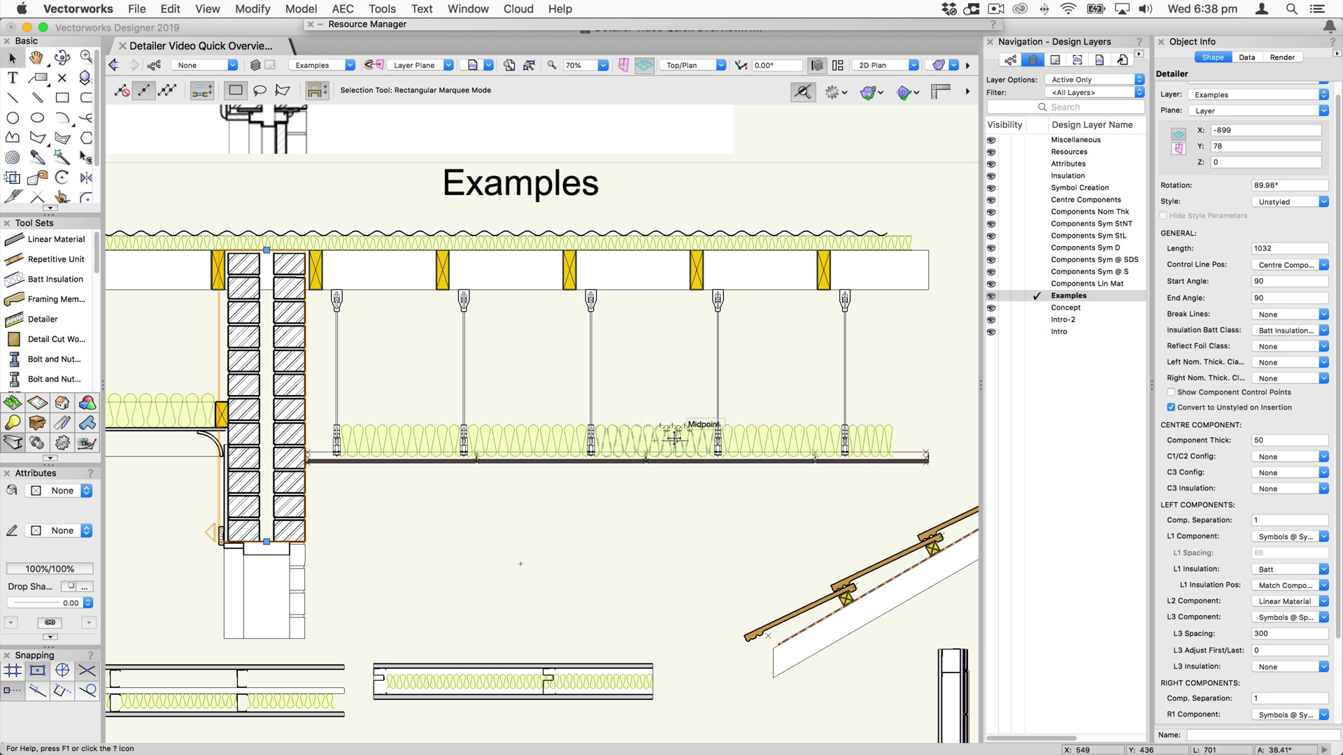
- Reselect the ceiling detail and pan down to the lower wall assemblies
left_click(698, 432)
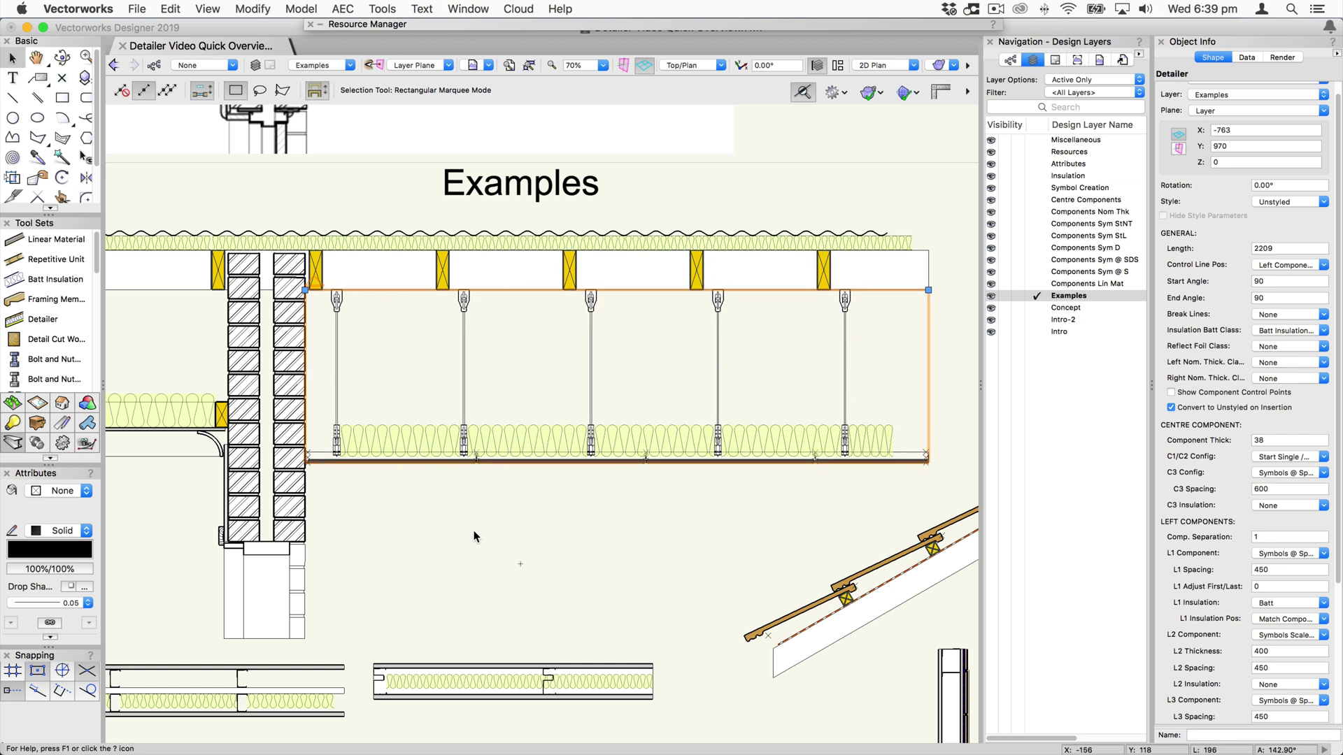
key("space")
left_click_drag(429, 539, 599, 202)
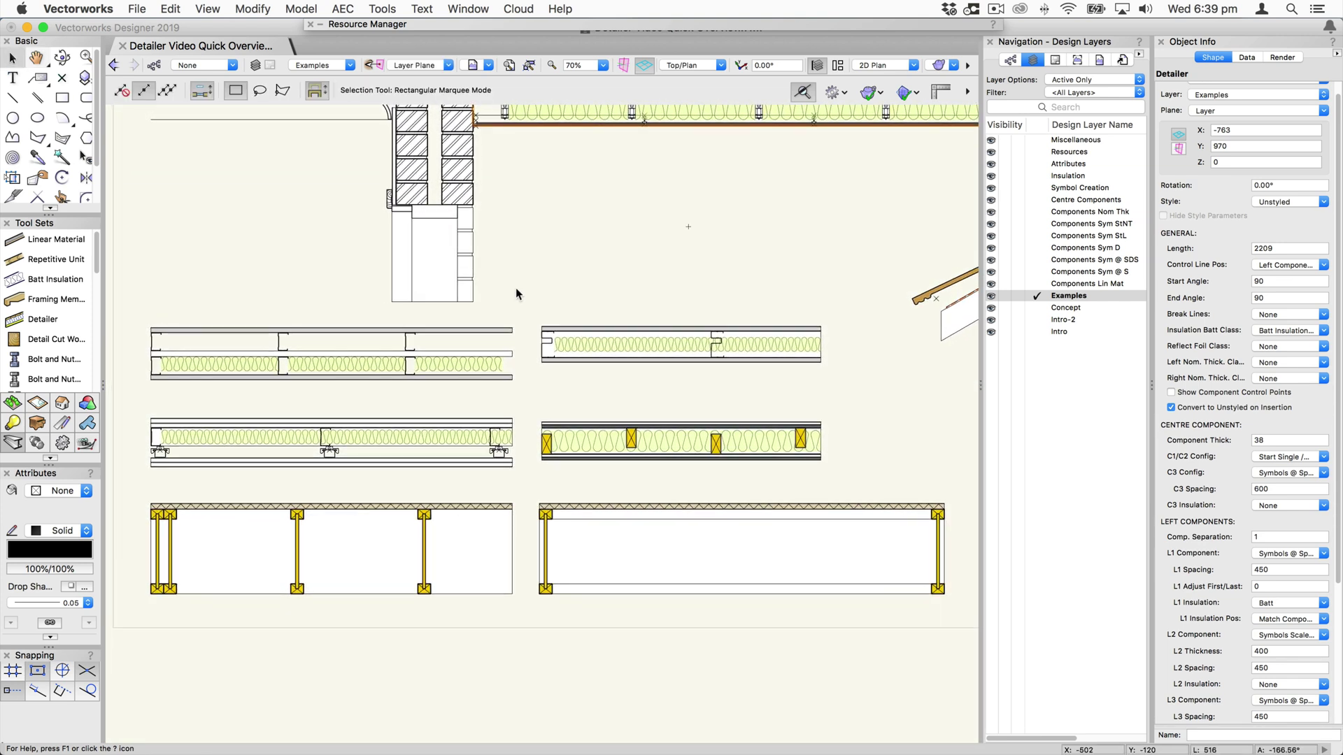
- Shorten the lower-left framing wall detail from its end, dropping one stud
scroll(364, 361, "up", 1)
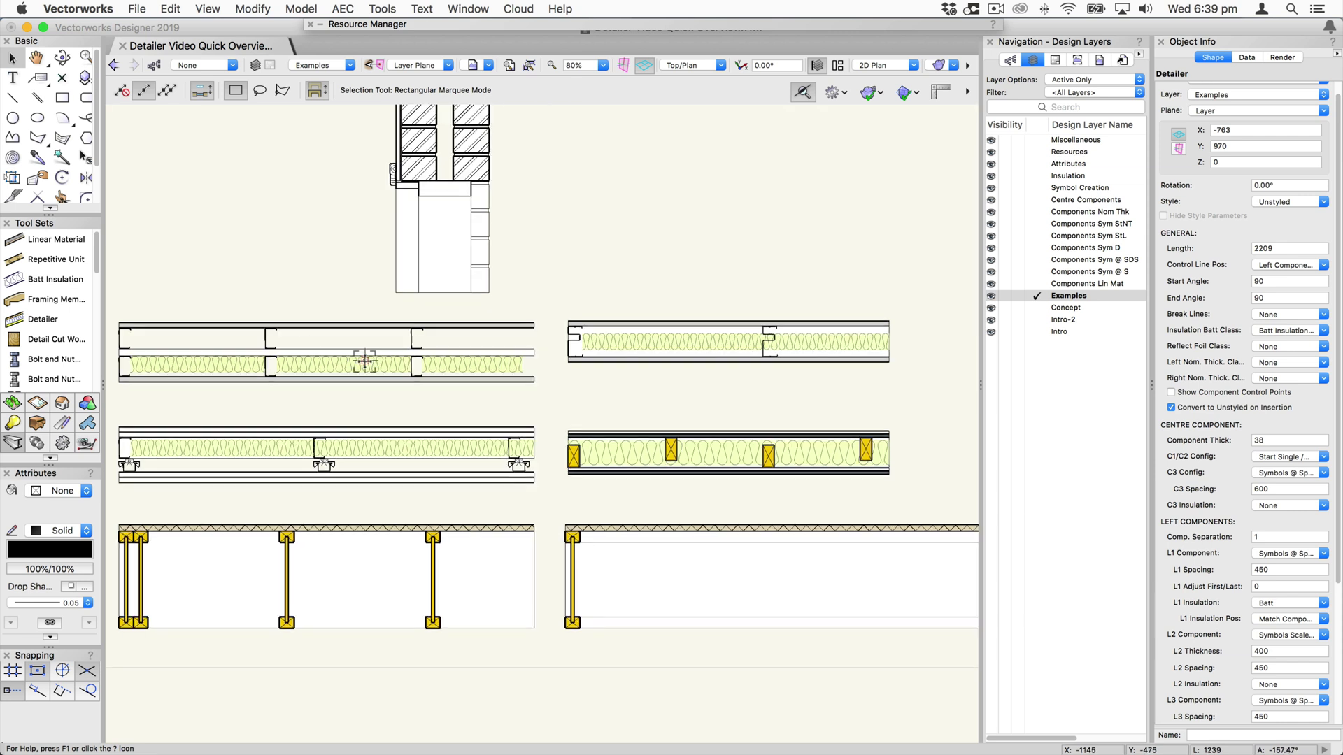
left_click(493, 376)
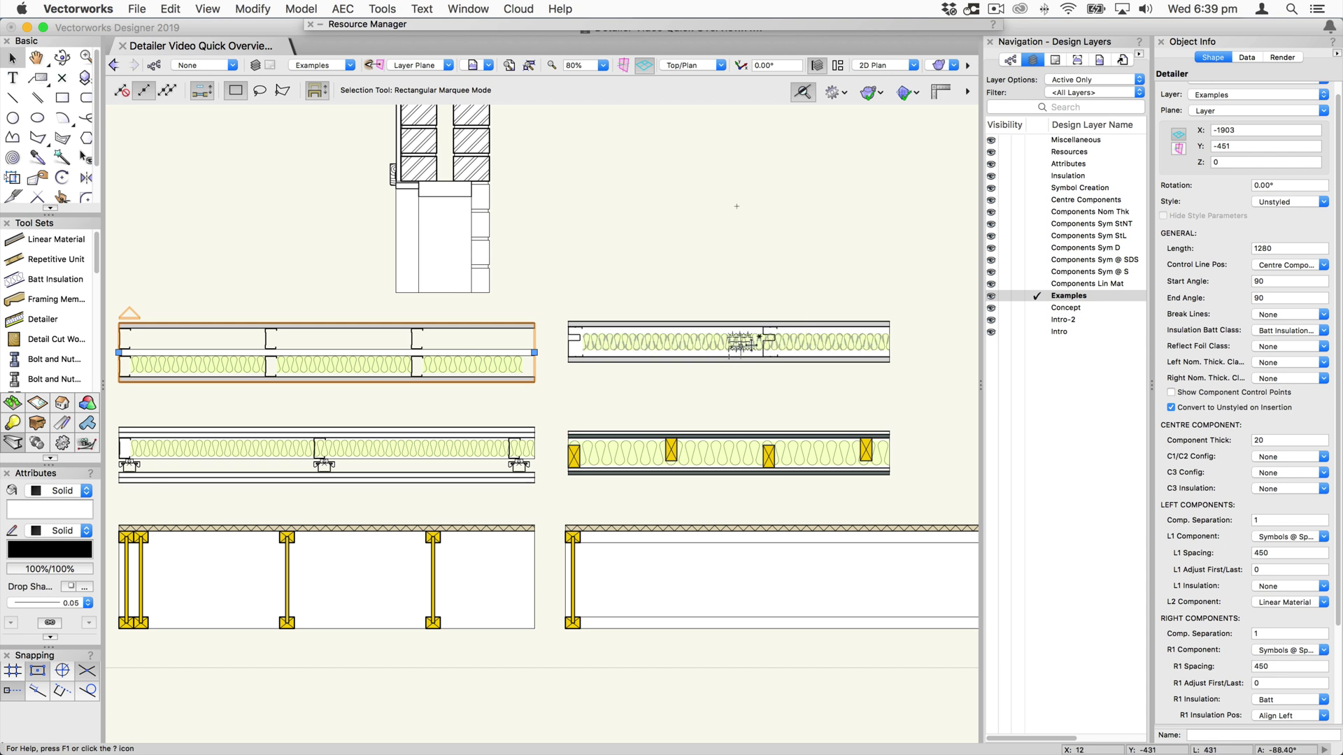
left_click(626, 342)
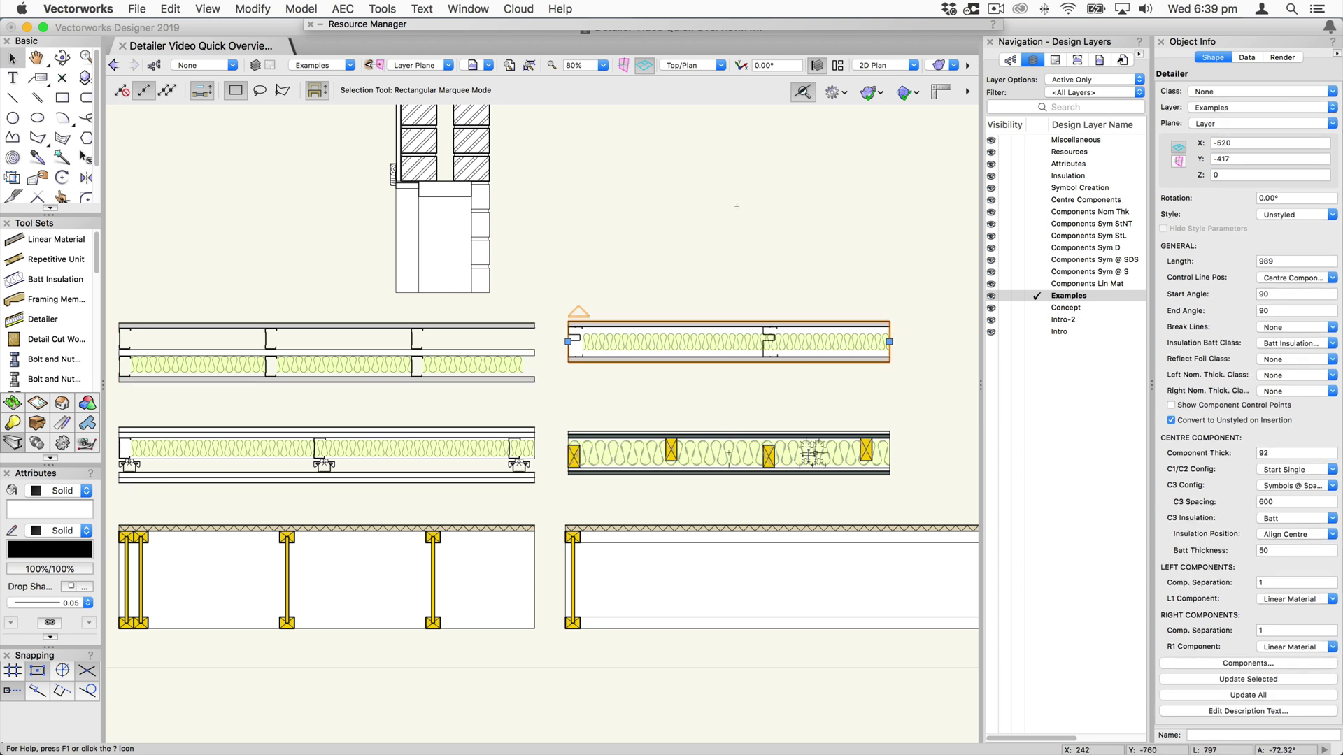
left_click(297, 582)
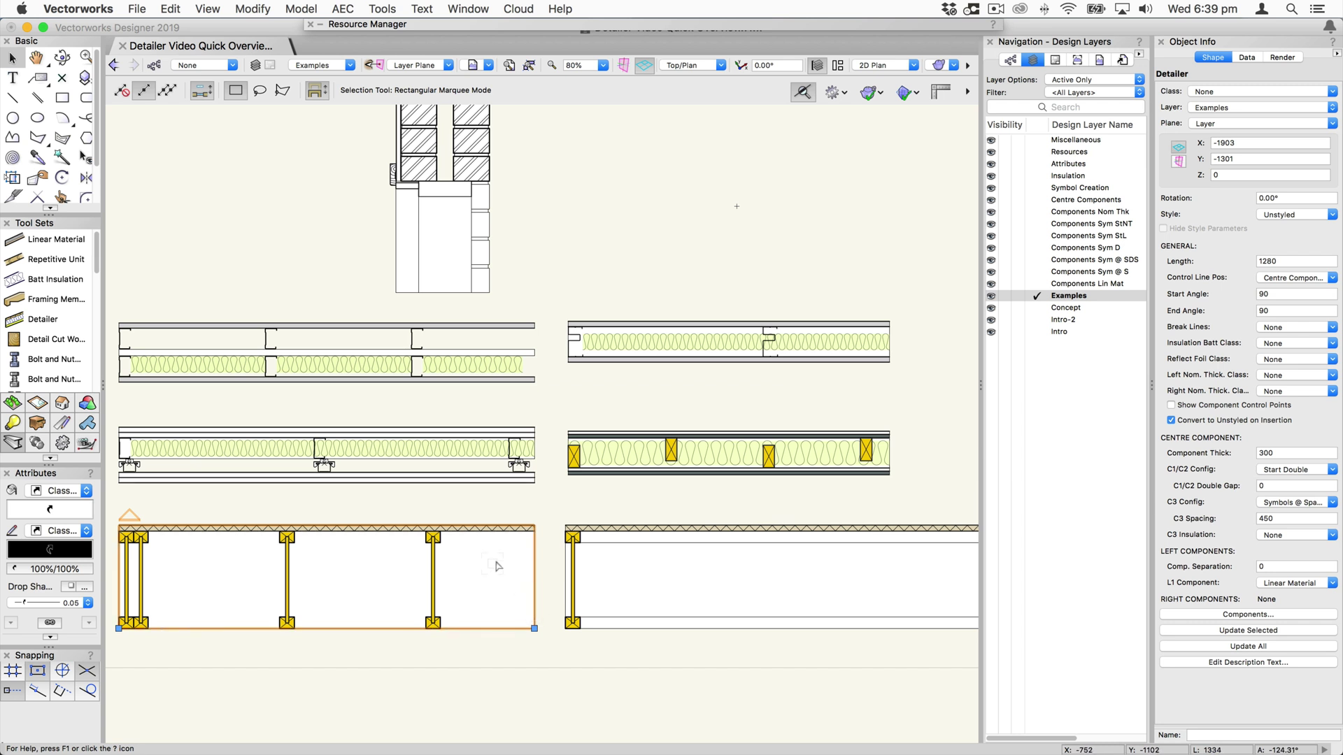
left_click_drag(533, 628, 491, 628)
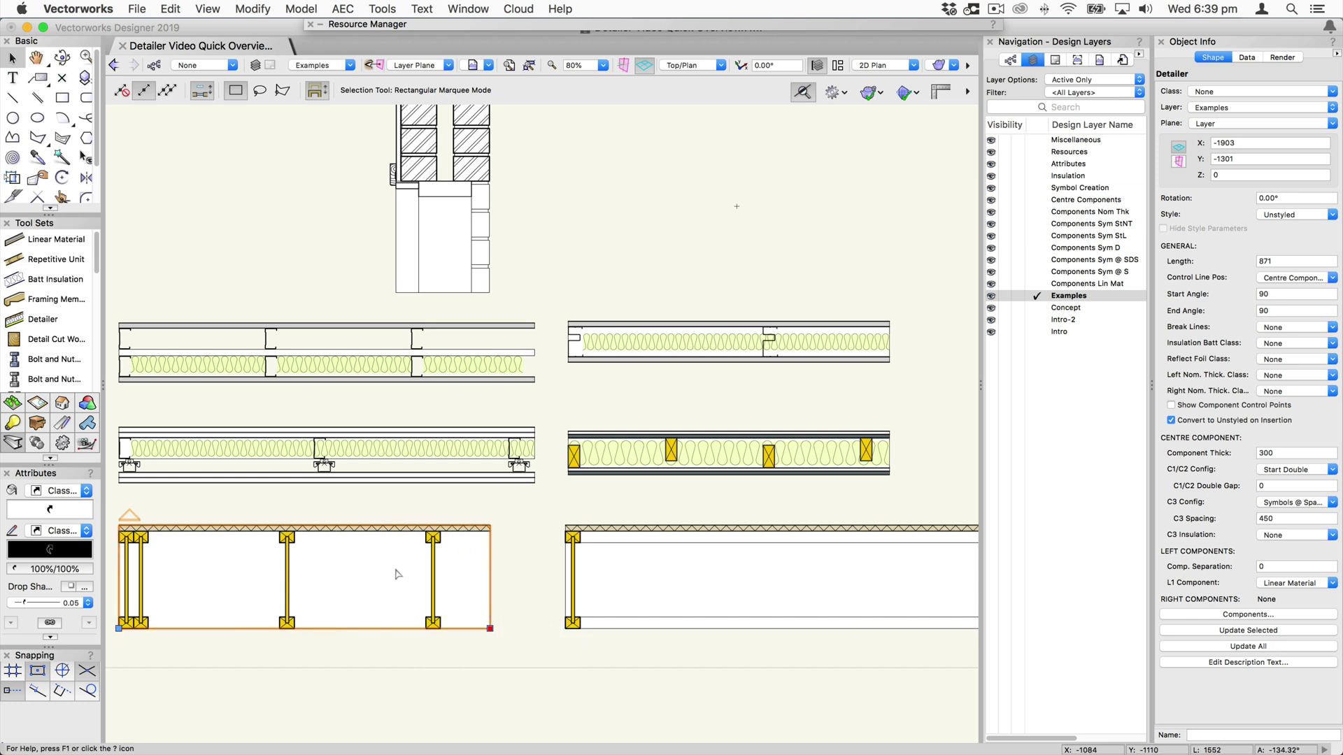
- Lengthen the lower-right framing wall detail to 1546 by dragging its end point
left_click(639, 588)
middle_click_drag(785, 575, 527, 559)
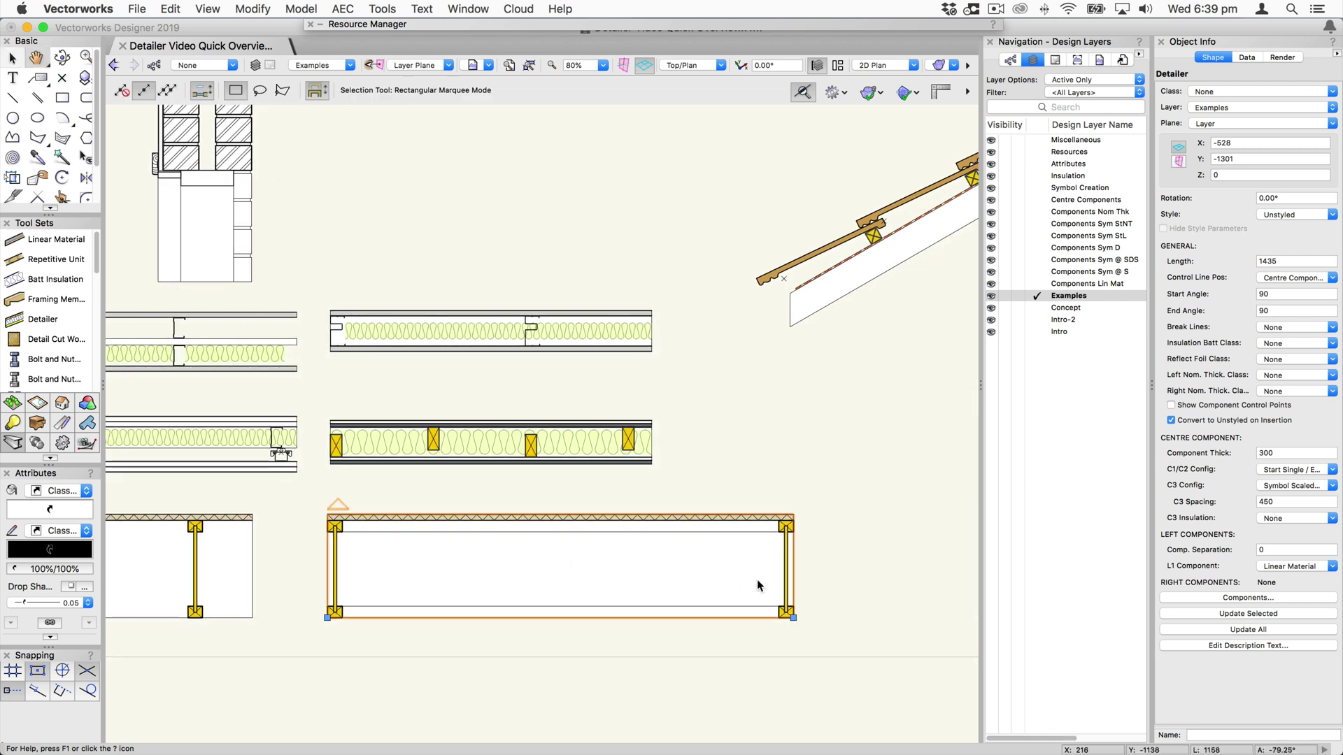
mouse_move(793, 617)
left_mouse_down()
mouse_move(894, 618)
mouse_move(725, 618)
mouse_move(829, 617)
left_mouse_up()
- Stretch the roof detail's upper-right end, leaving it 1163 long
scroll(872, 386, "up", 3)
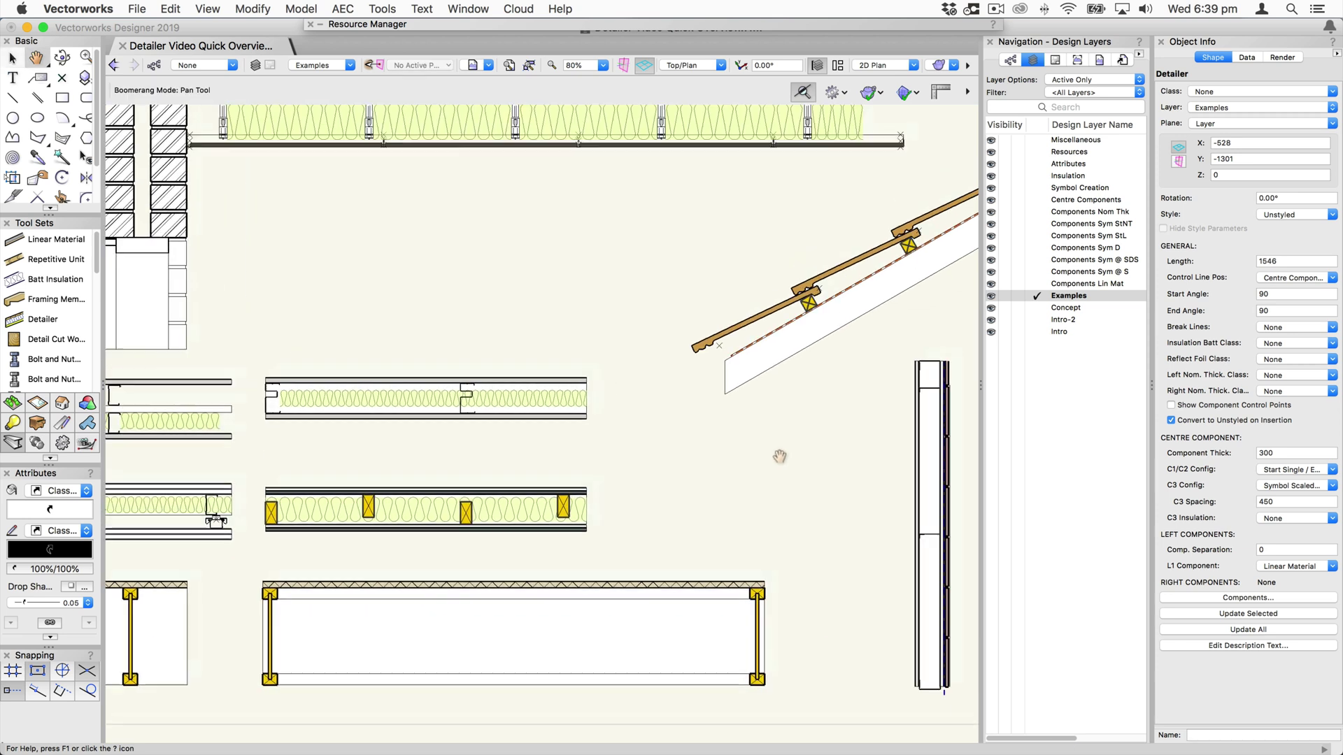
left_click(498, 375)
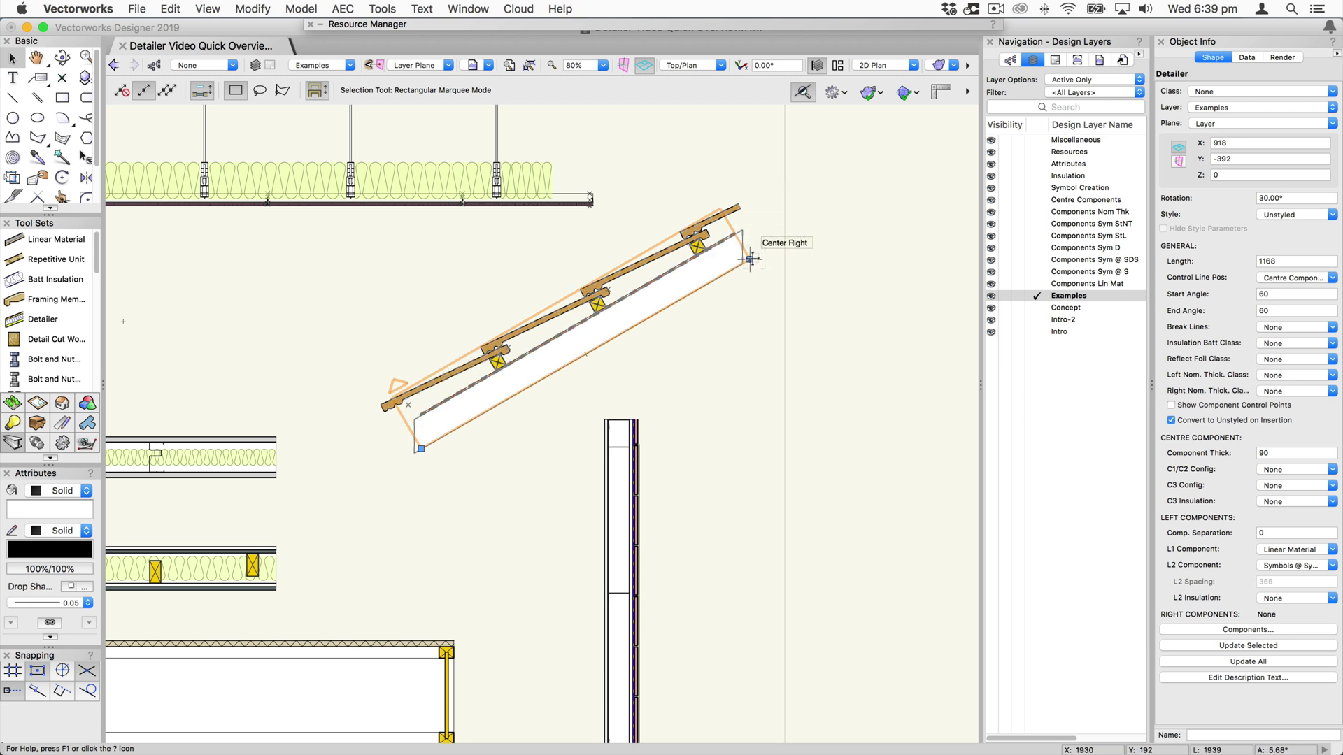
mouse_move(749, 259)
left_mouse_down()
mouse_move(872, 216)
mouse_move(887, 178)
mouse_move(749, 260)
left_mouse_up()
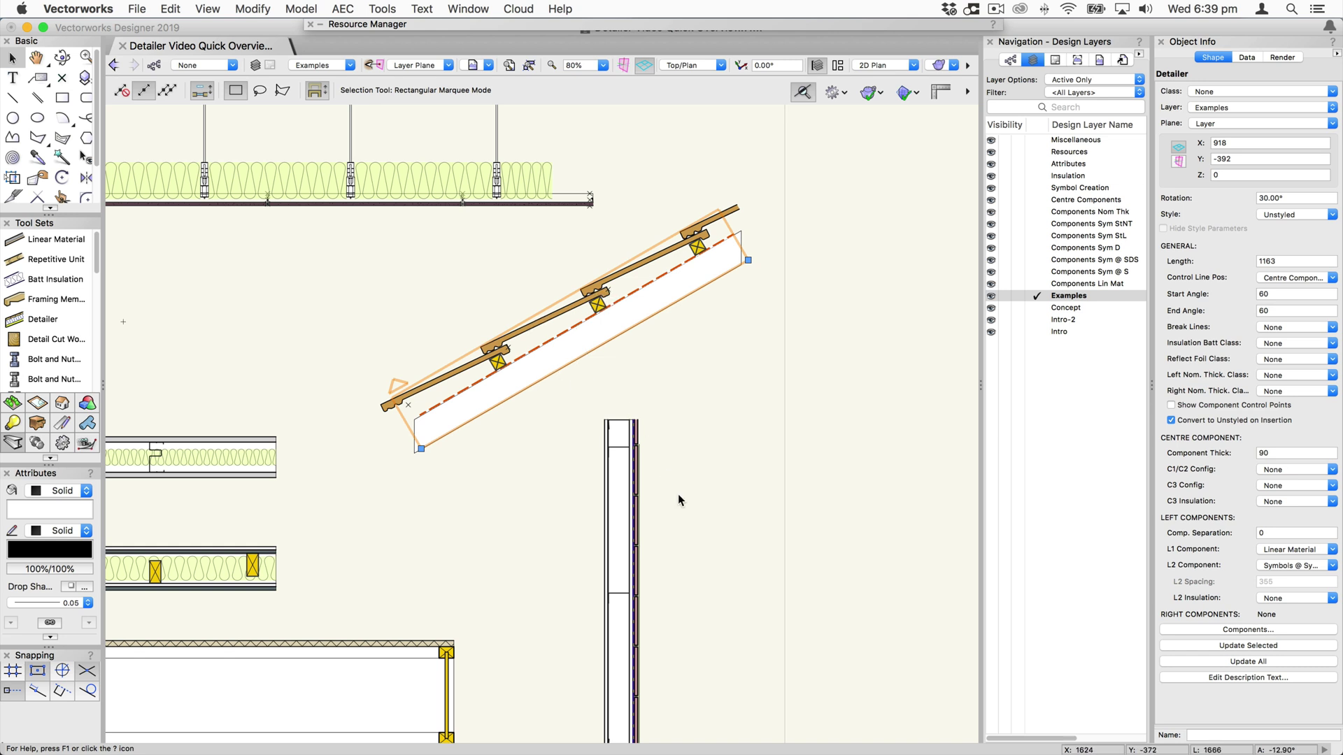
- In Object Info, give the 1013-long vertical wall Detailer right and left Comp. Separation of 4
scroll(668, 490, "down", 8)
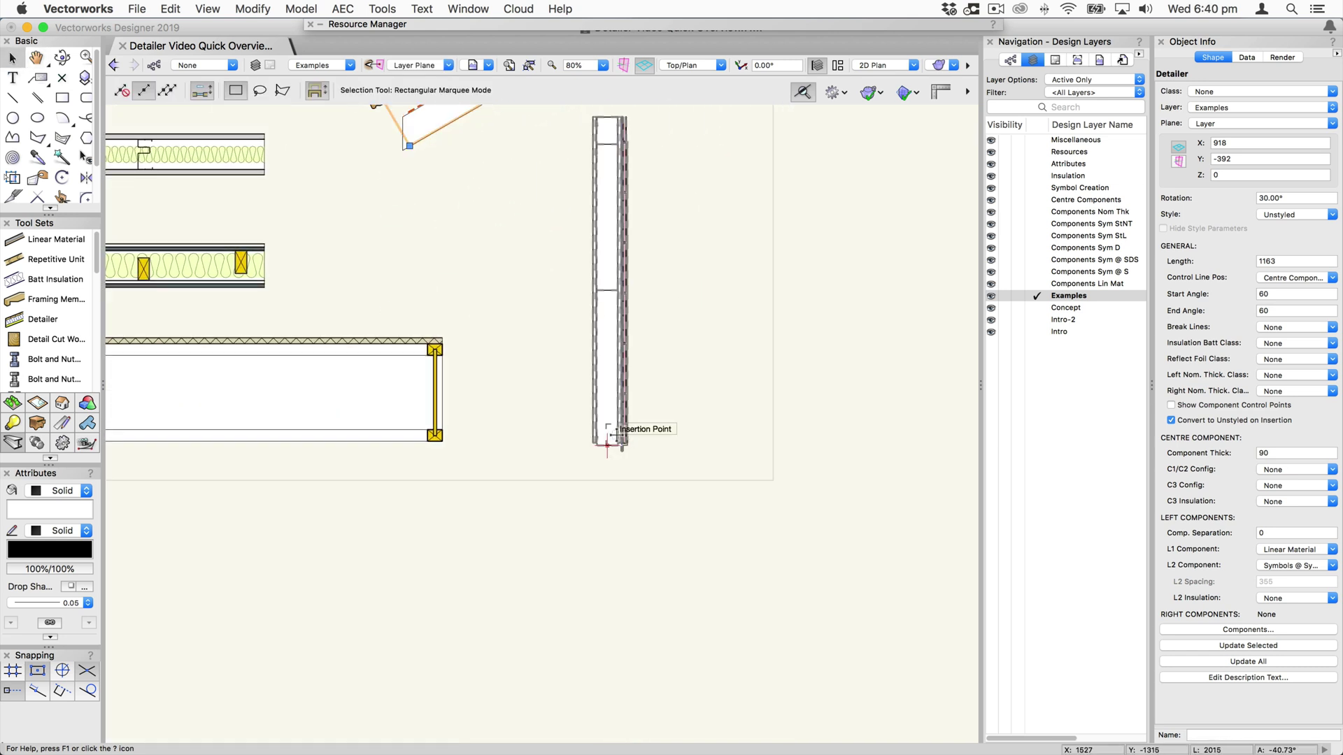
scroll(607, 445, "up", 2)
scroll(615, 411, "up", 6)
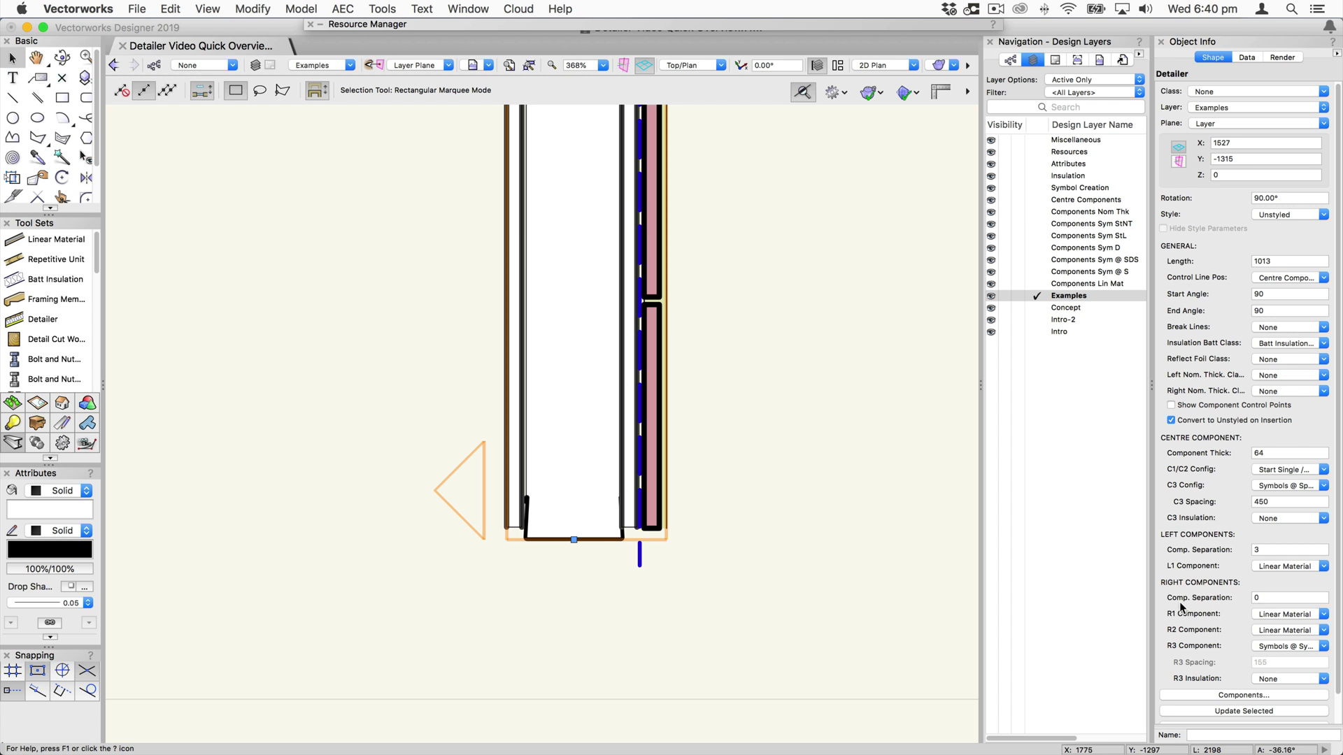
left_click(1254, 598)
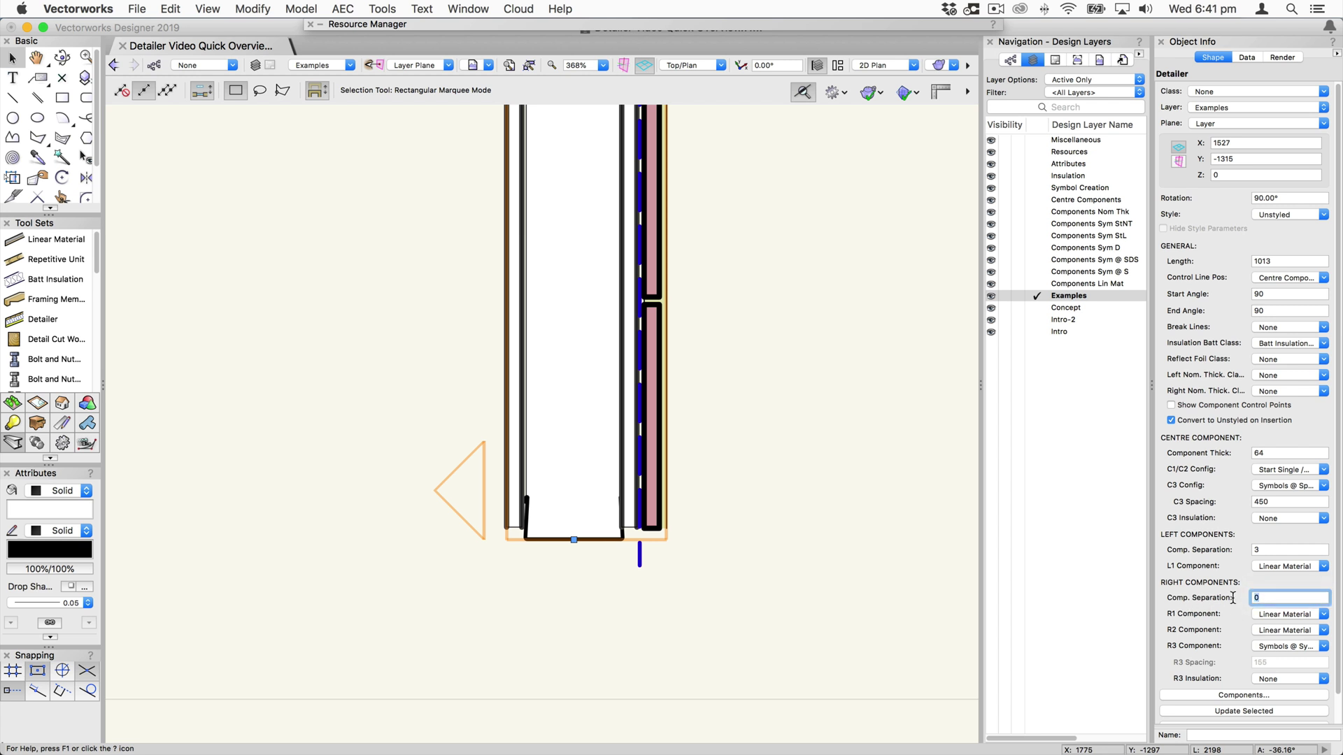
key("Tab")
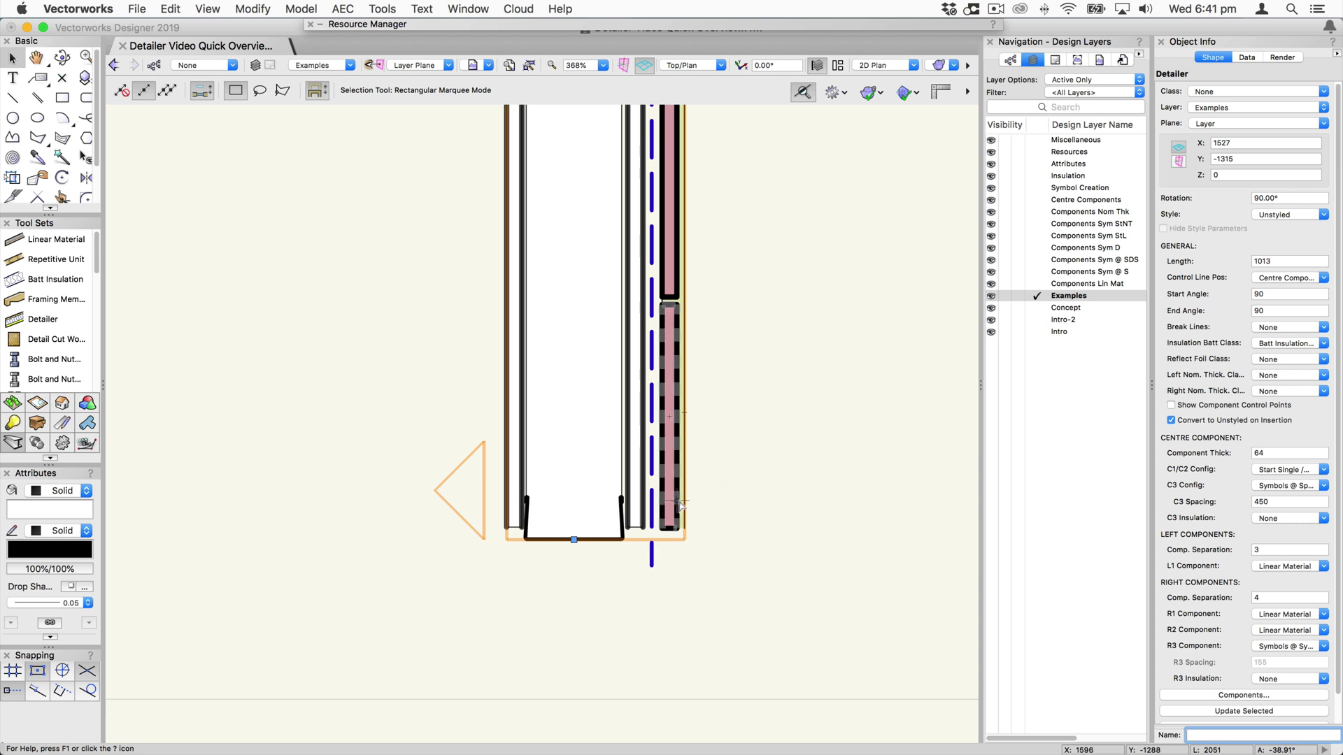
scroll(610, 524, "up", 2)
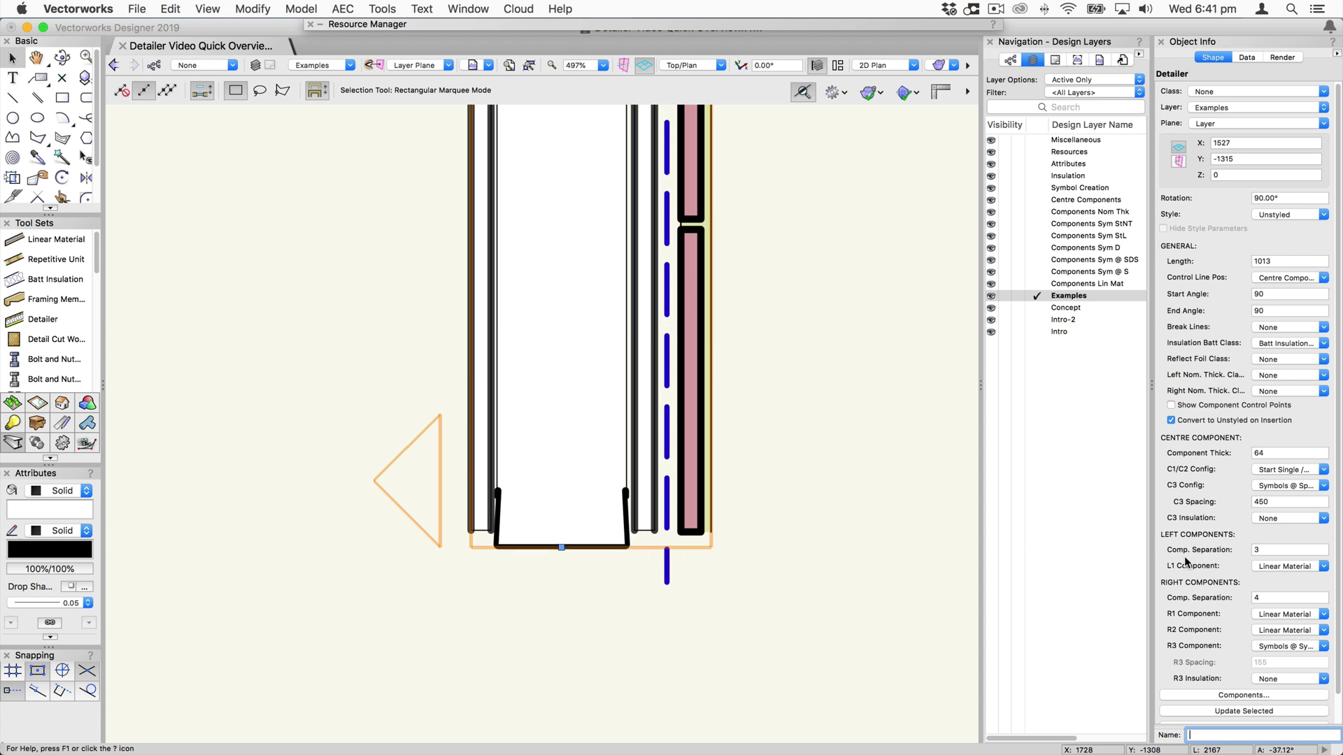
left_click(1264, 552)
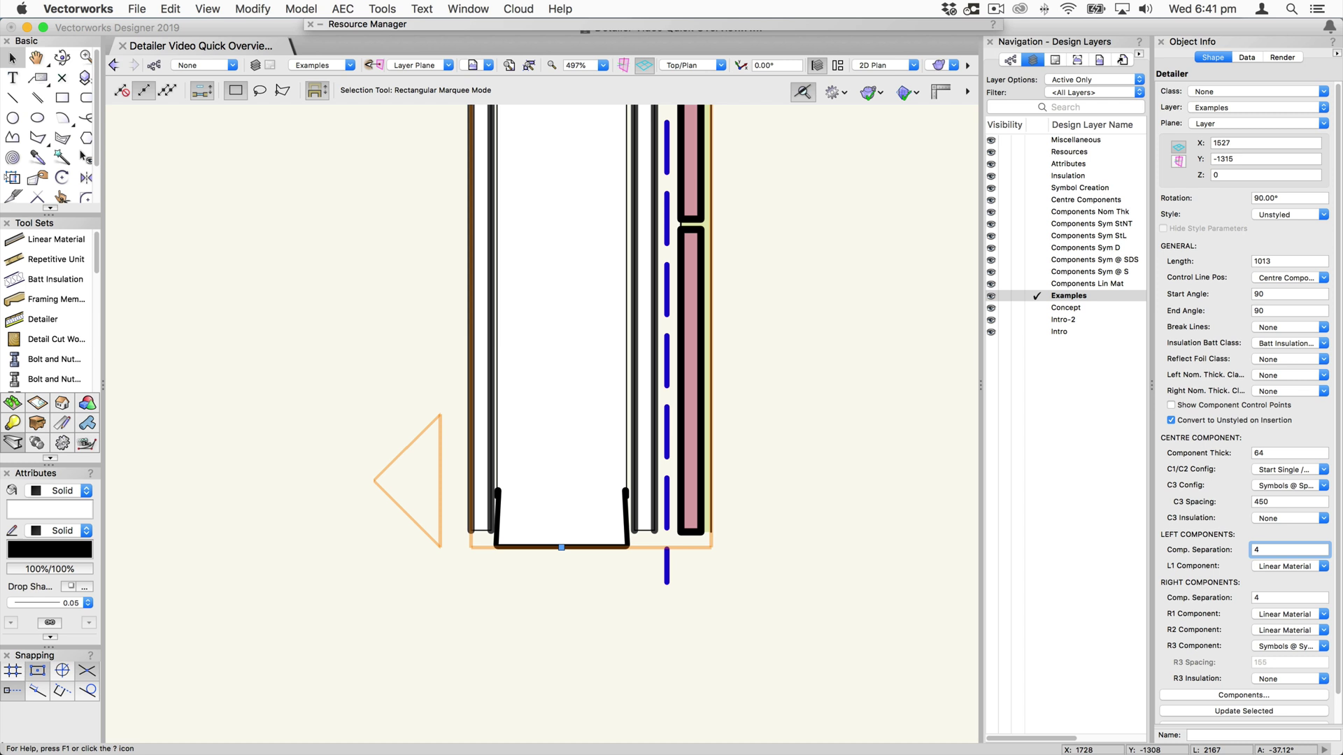
key("Return")
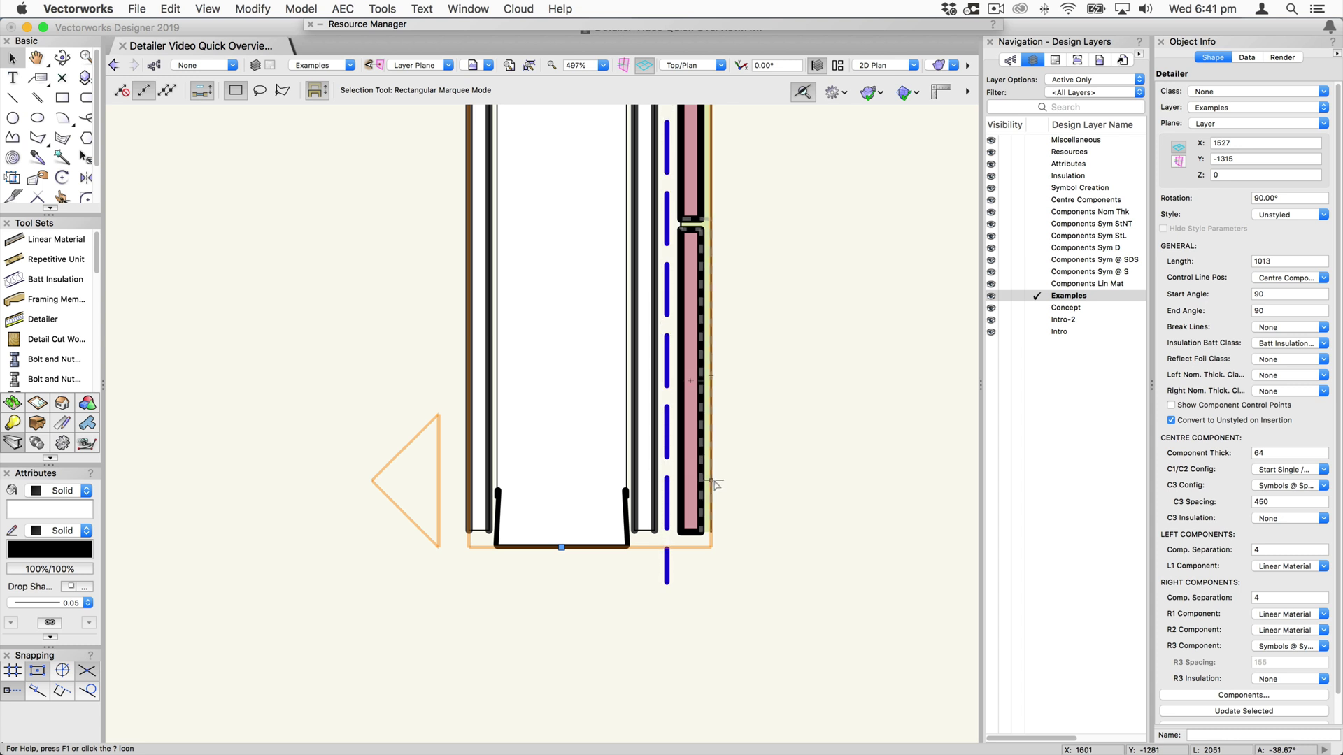
scroll(700, 493, "down", 3)
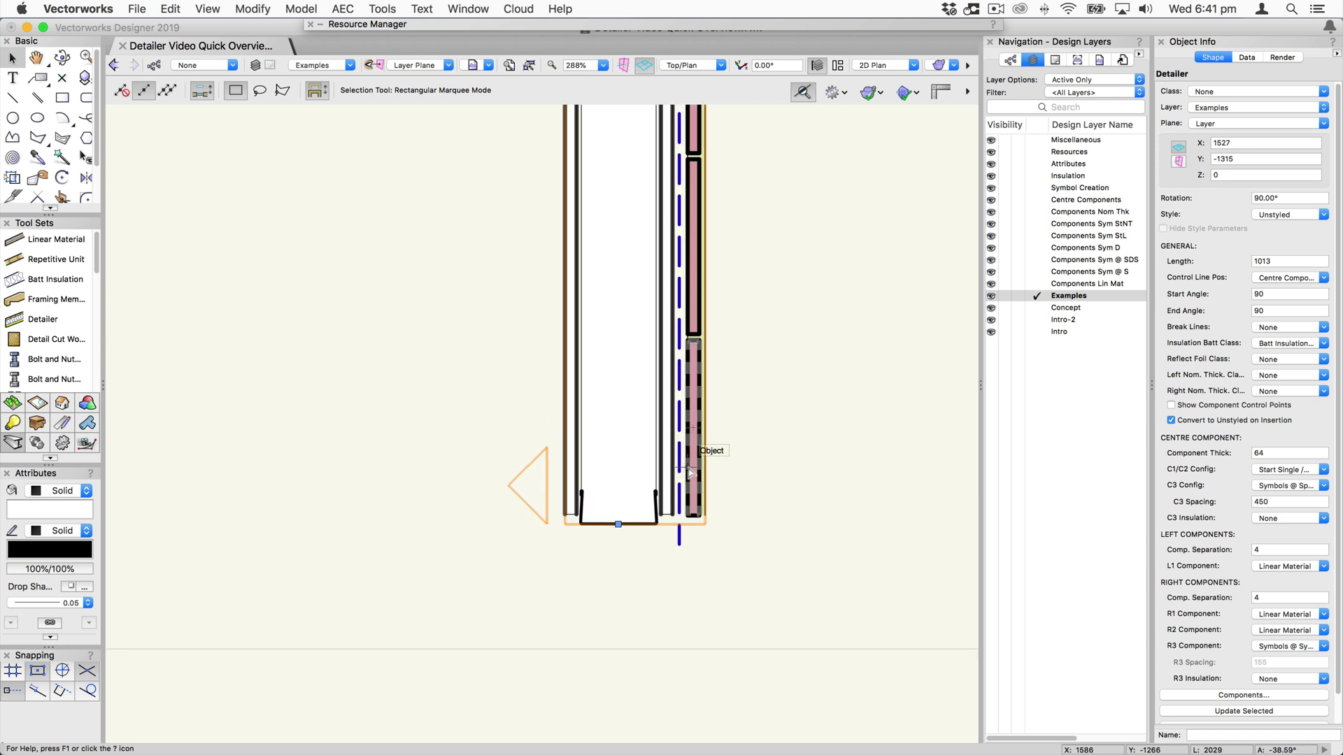
scroll(677, 435, "down", 3)
scroll(689, 449, "up", 3)
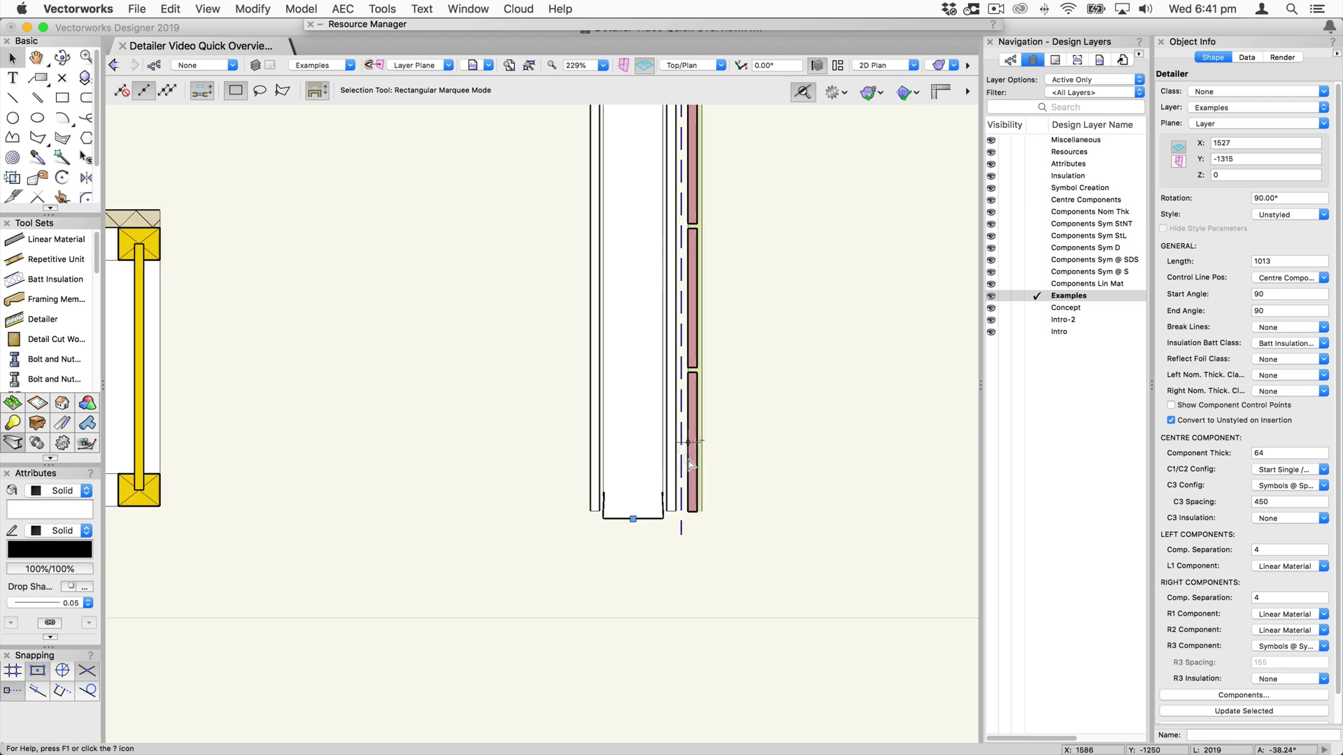